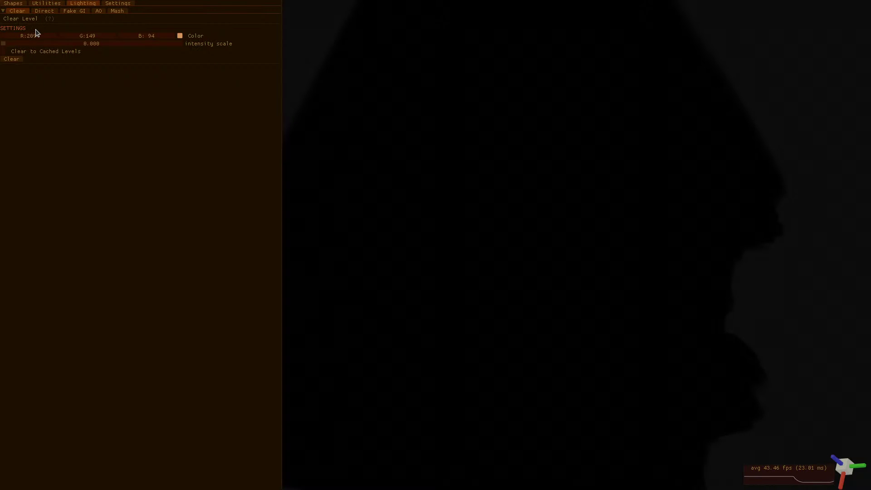
Clear the light level at an intensity scale of 0.257 and again at 0.733
drag(14, 44, 11, 46)
click(17, 59)
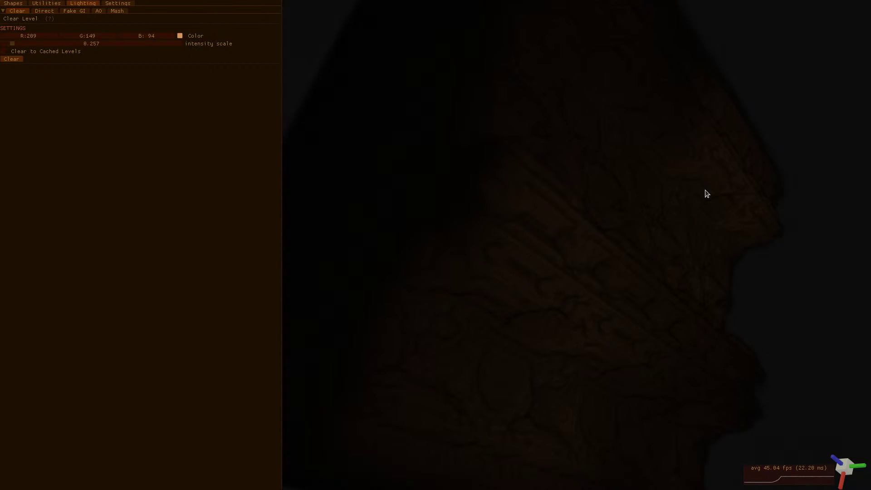
click(29, 44)
click(20, 59)
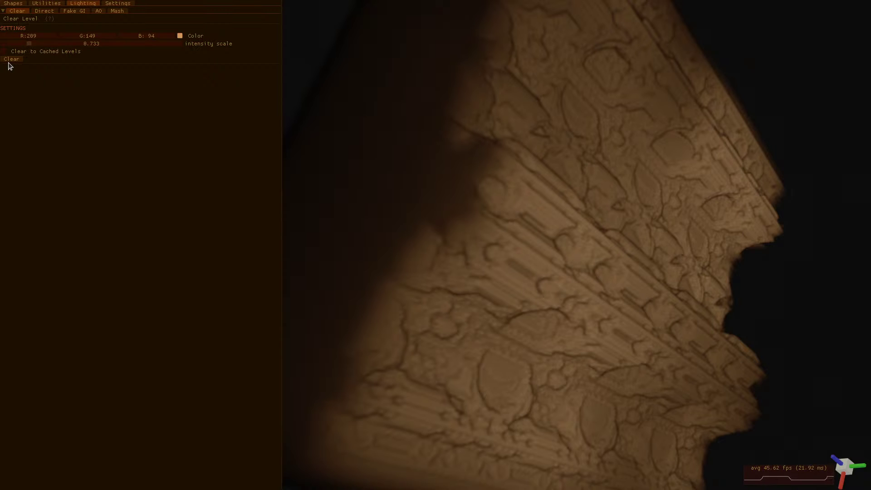
Inspect the lit fractal block from several sides and distances
scroll(520, 153, down, 5)
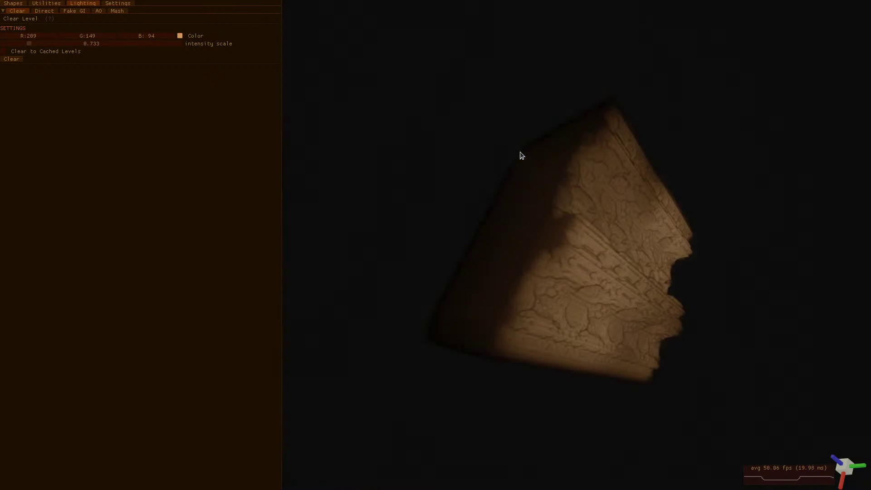
scroll(584, 214, up, 3)
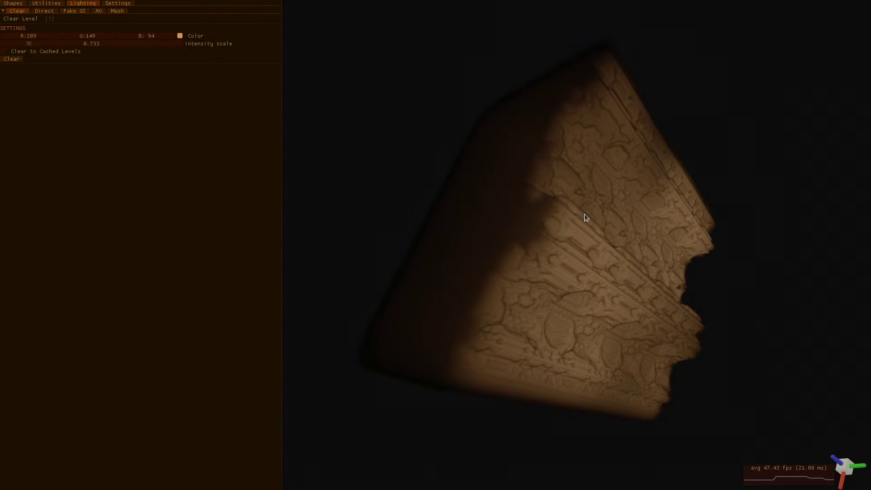
middle_drag(584, 214, 584, 214)
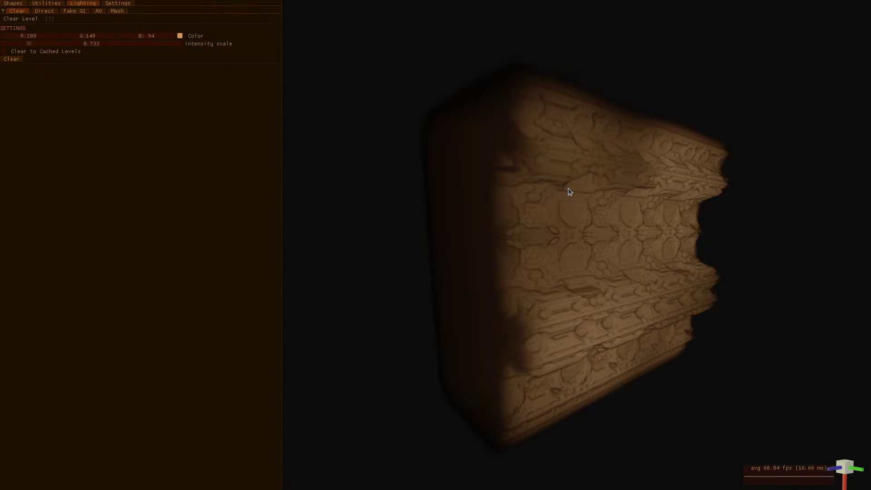
middle_drag(567, 188, 567, 188)
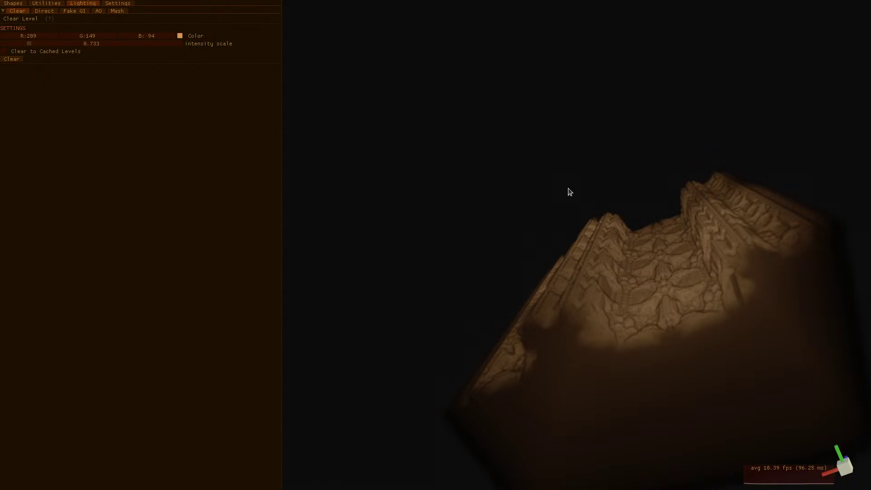
key(q)
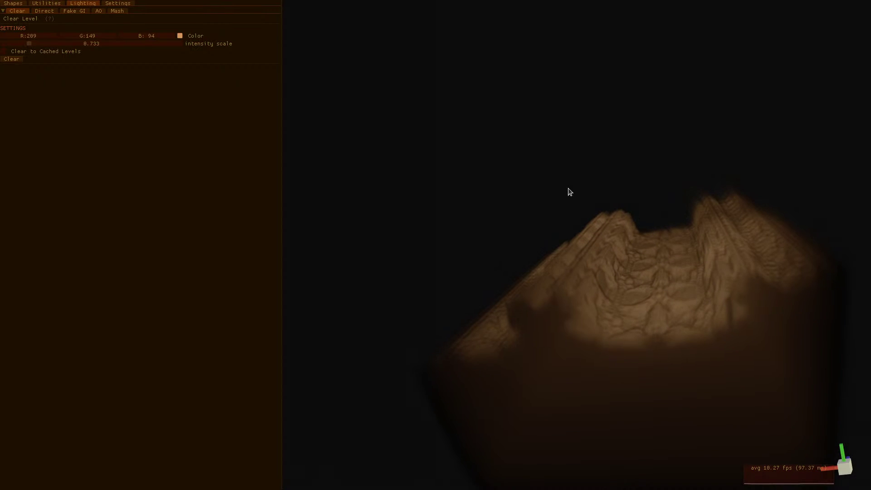
key(q)
key(w)
key(w)
key(w)
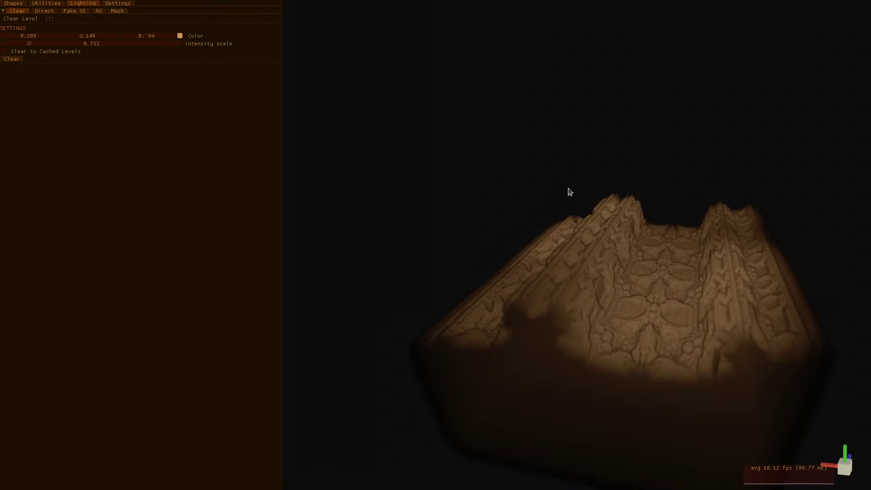
key(w)
key(w)
key(w)
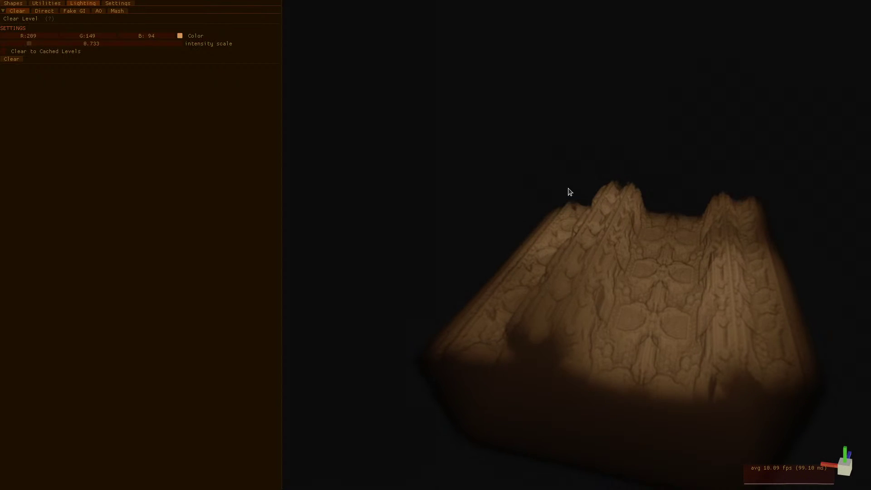
Open the user shader script and examine its distance estimator, the EPSILON definition and the norm function's methods
click(25, 3)
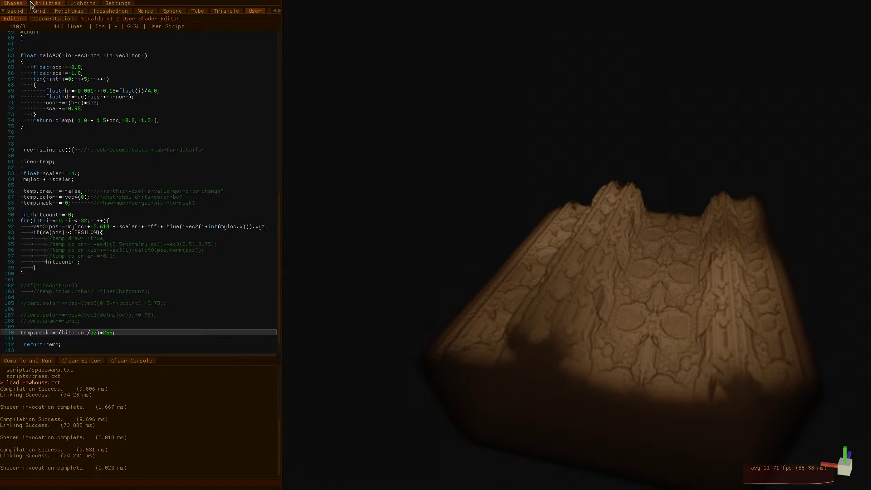
scroll(111, 306, up, 15)
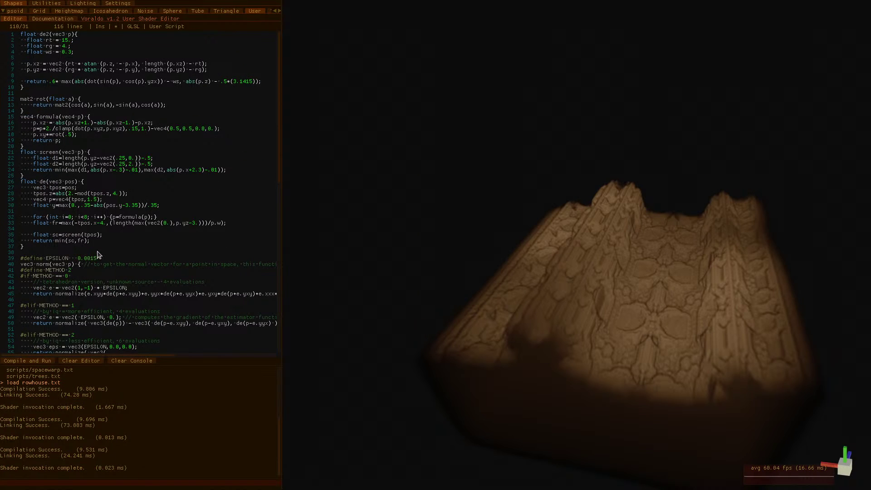
drag(72, 253, 2, 96)
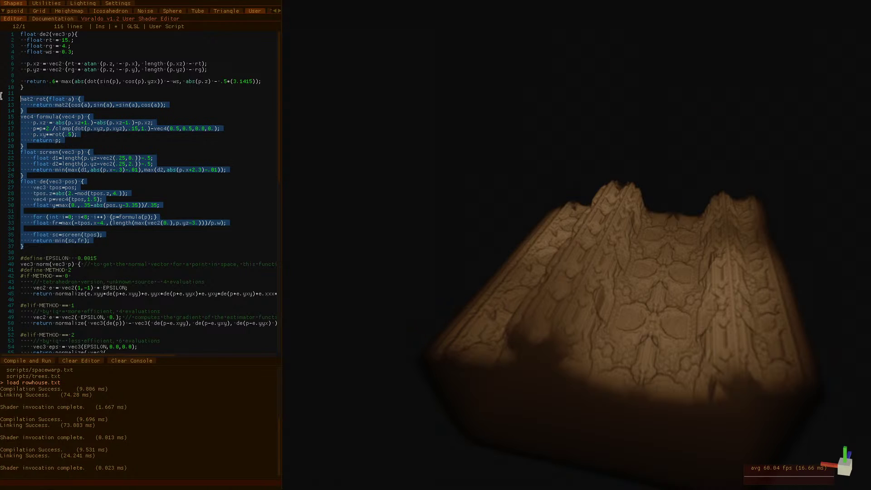
click(49, 175)
scroll(123, 181, down, 5)
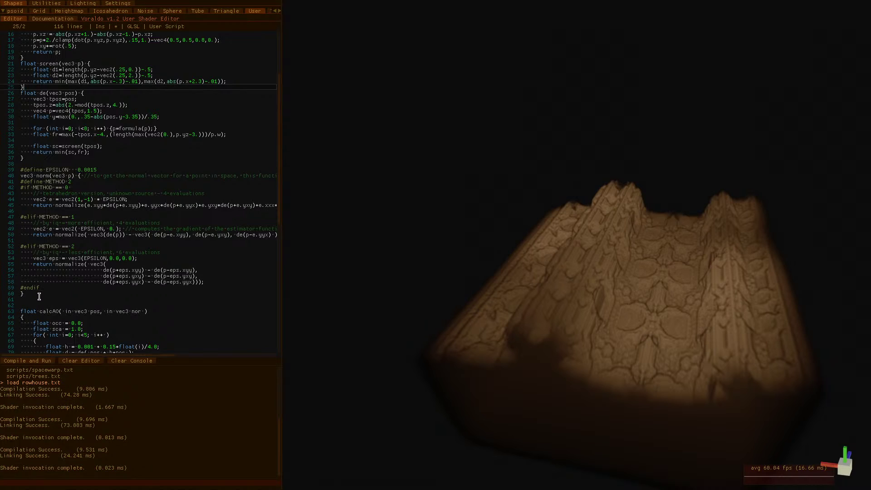
drag(41, 294, 15, 164)
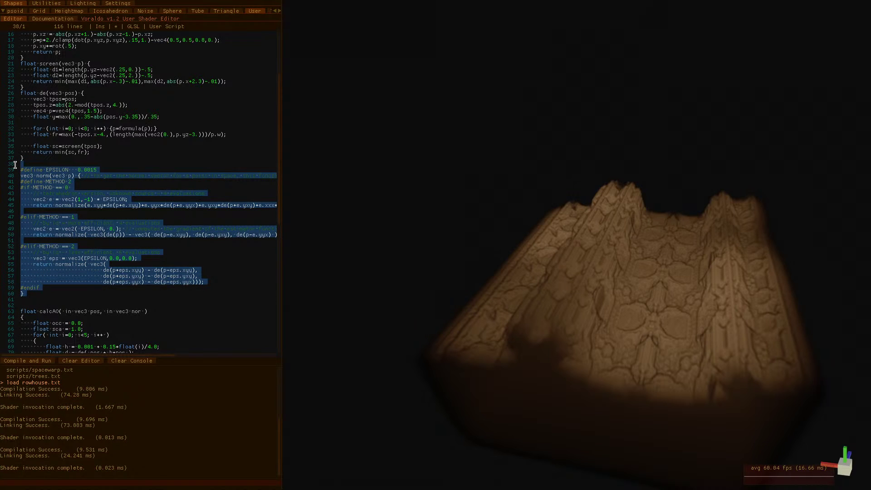
double_click(82, 169)
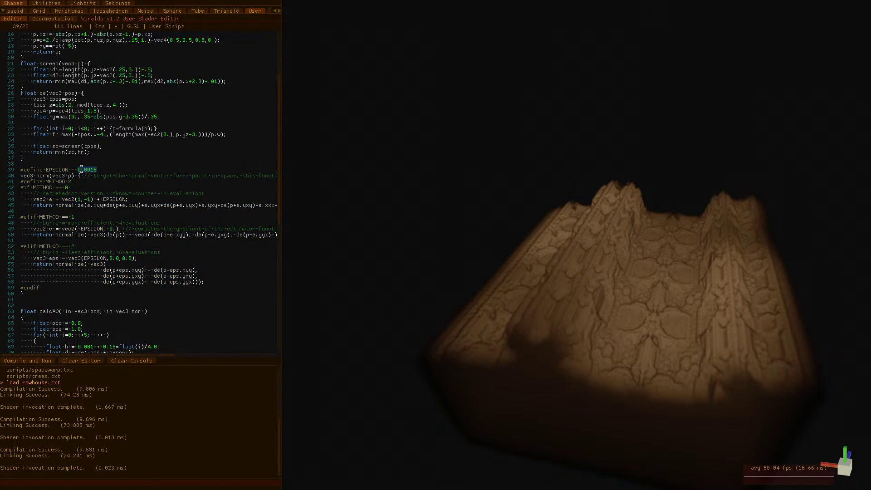
click(150, 205)
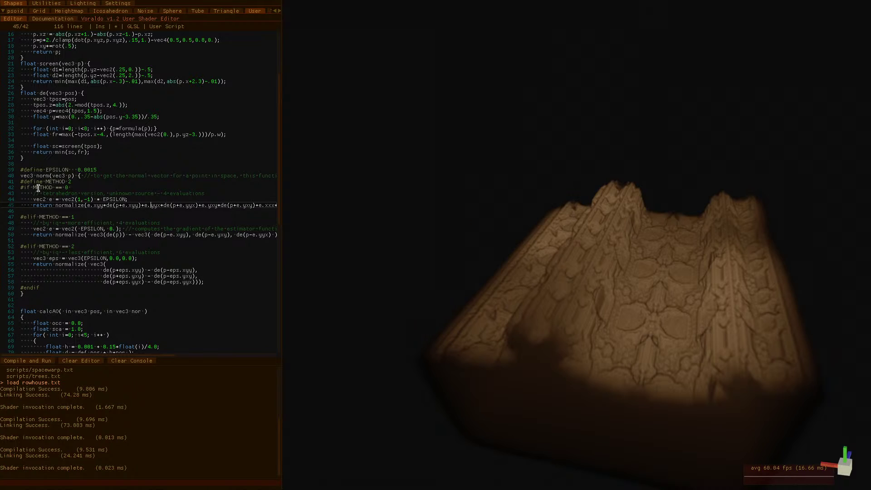
scroll(72, 285, down, 2)
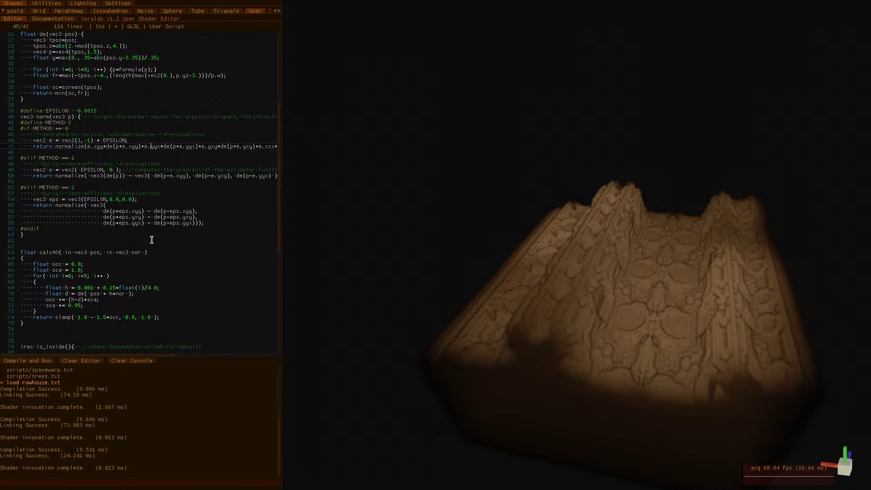
Examine the calcAO function in the user shader, including its normal argument, sample offset h and de call
scroll(151, 246, down, 3)
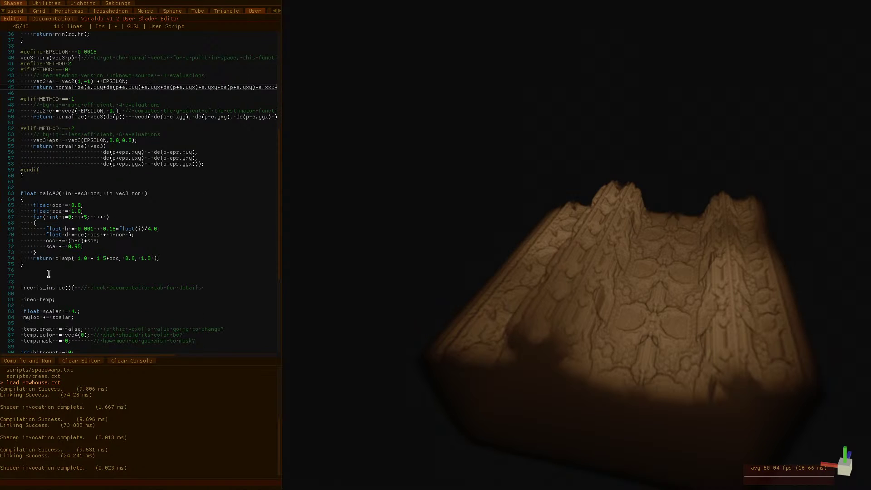
drag(48, 272, 6, 194)
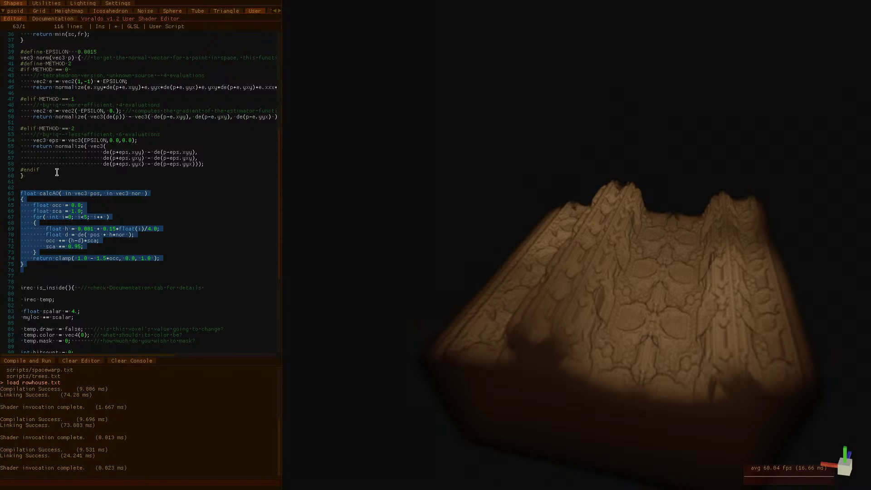
click(124, 236)
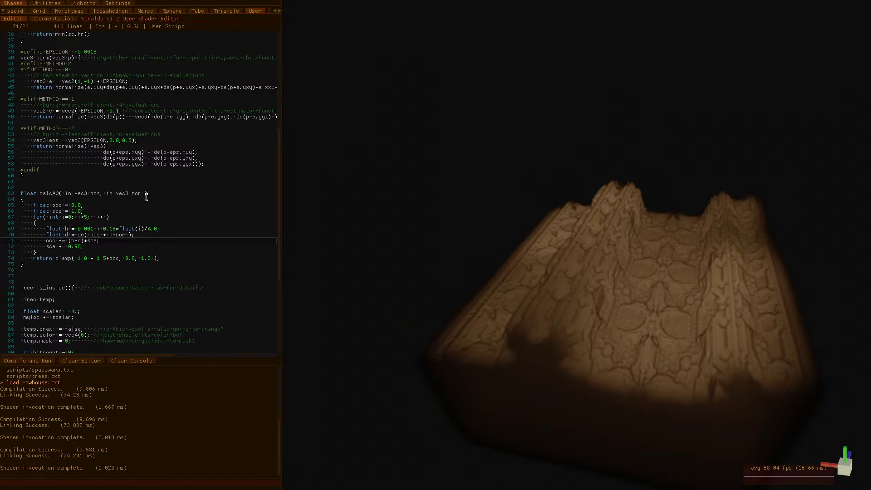
drag(141, 194, 108, 194)
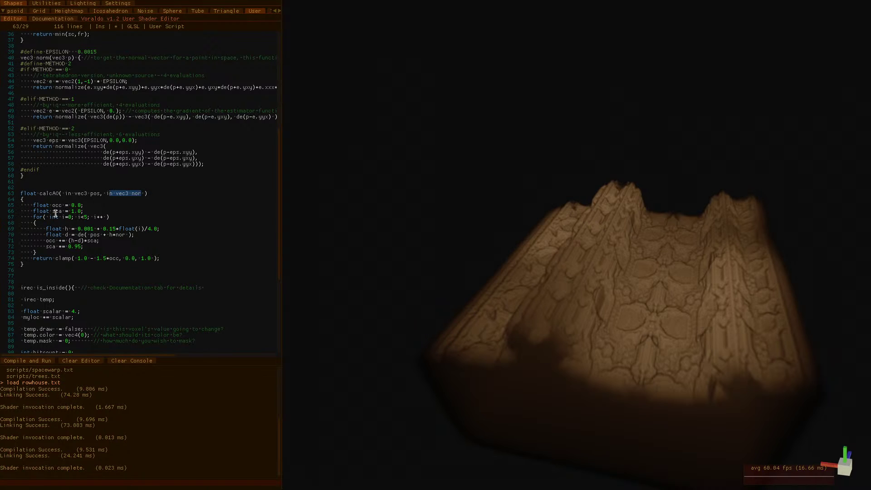
click(117, 216)
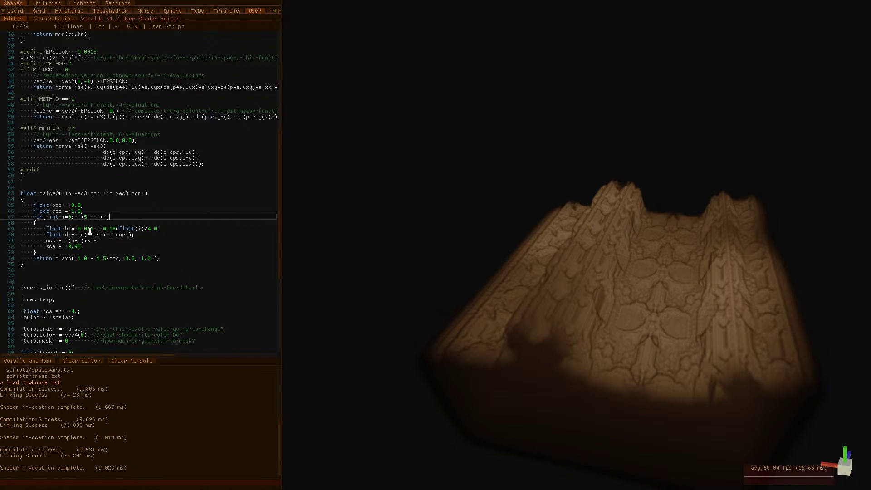
drag(125, 234, 161, 229)
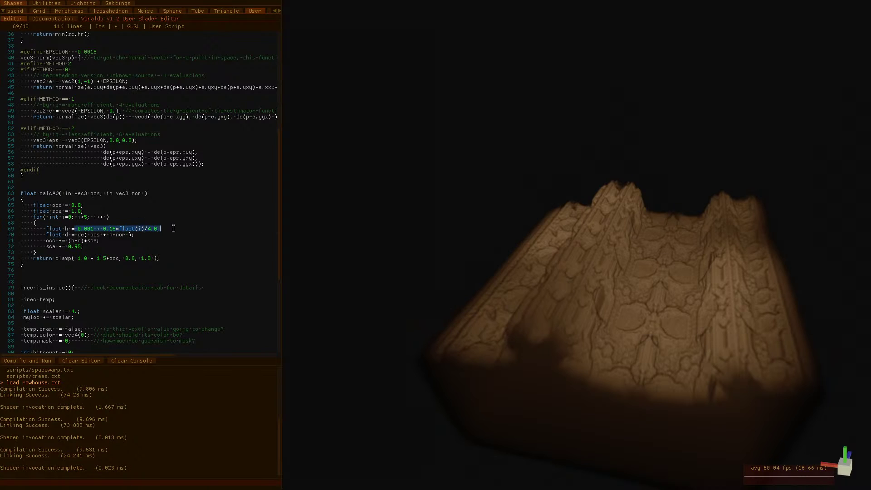
click(100, 235)
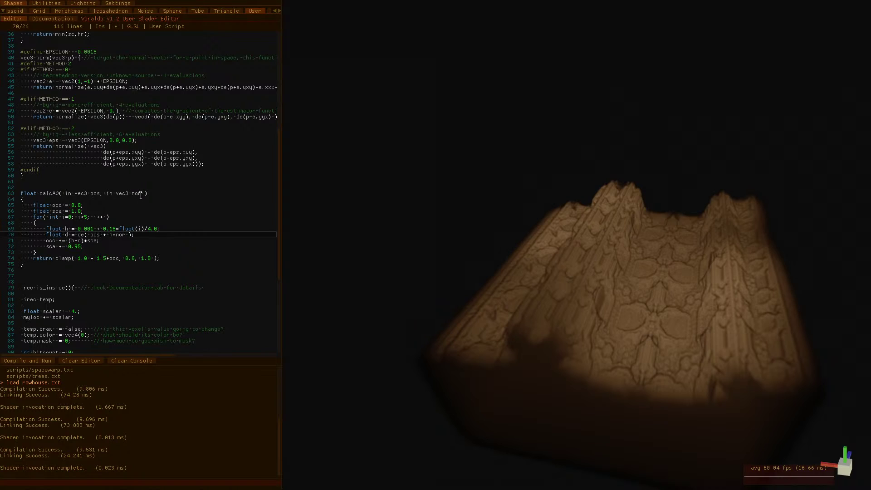
double_click(80, 235)
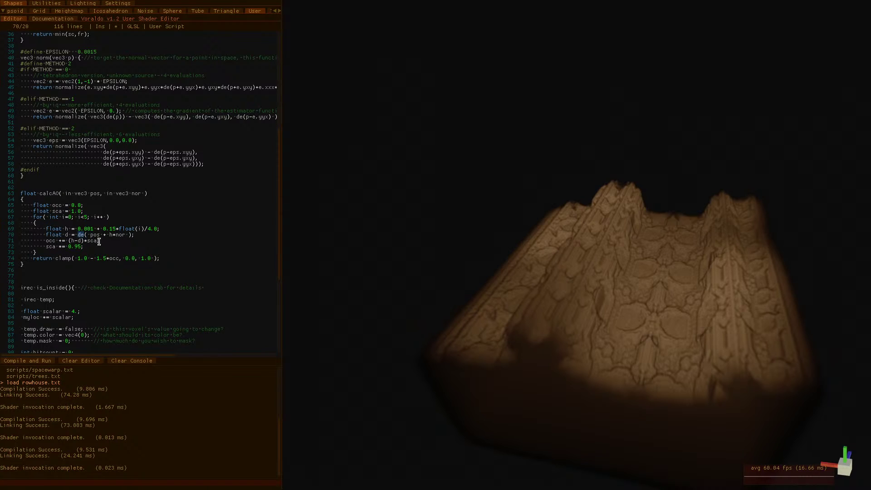
click(157, 234)
click(155, 202)
Review the temp.mask assignment computed from hitcount and the temp.draw = false line in is_inside
scroll(155, 206, down, 8)
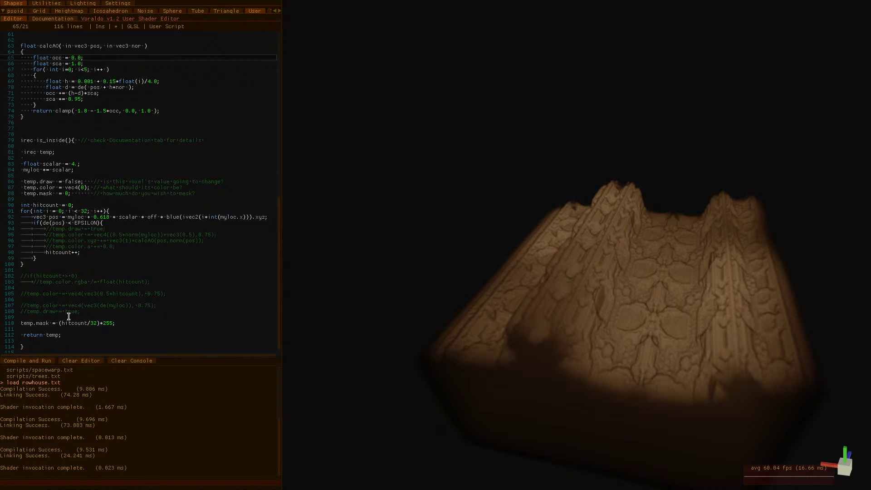
drag(122, 321, 28, 315)
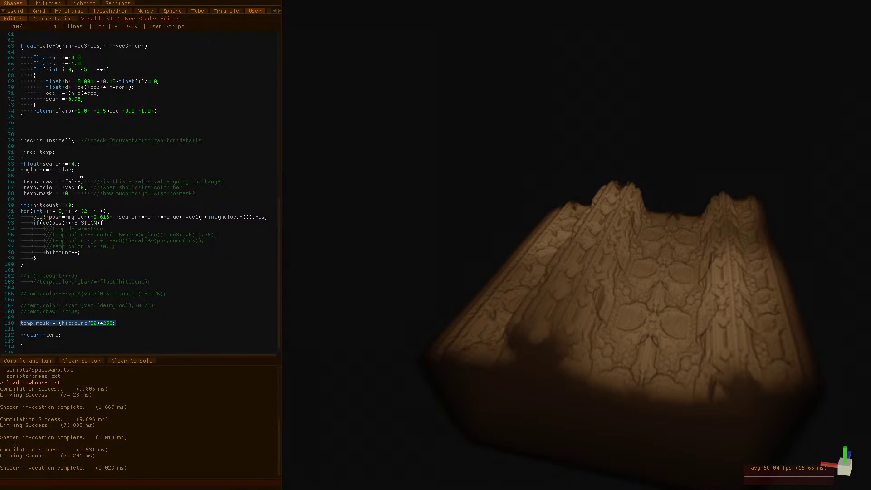
mouse_move(83, 181)
mouse_down()
mouse_move(11, 164)
mouse_move(7, 180)
mouse_up()
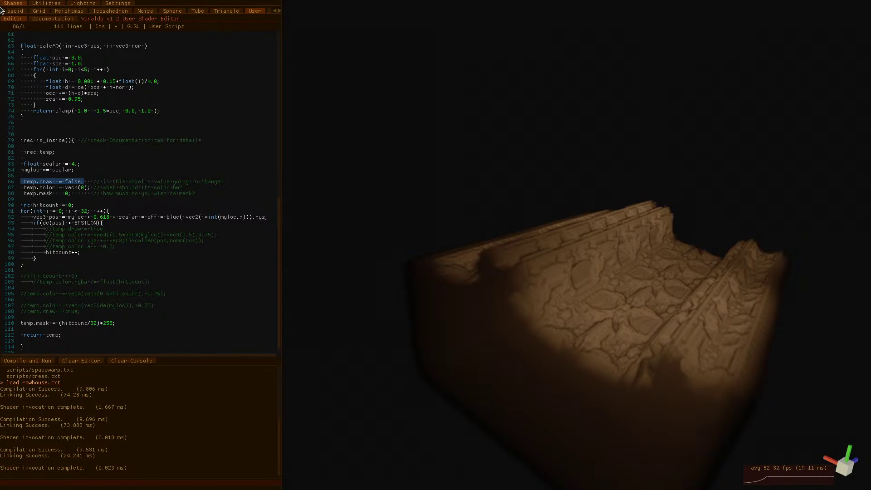
Clear the voxel volume with the Respect mask option enabled
click(60, 6)
click(35, 13)
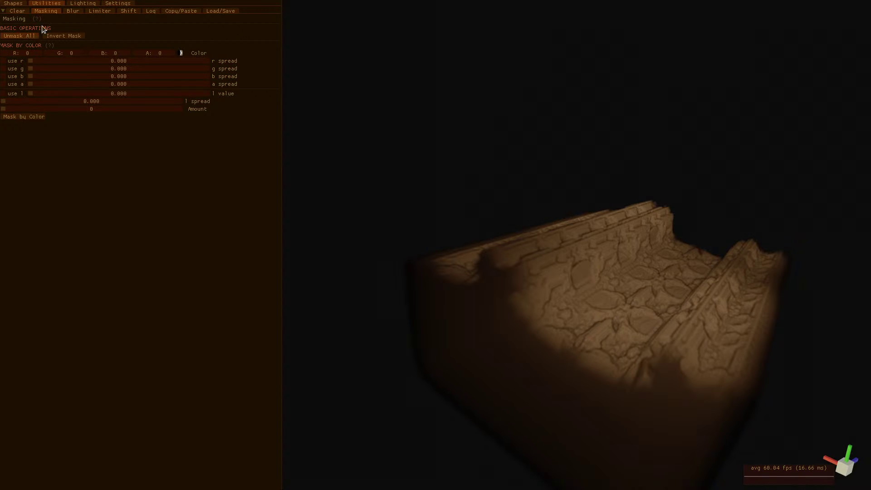
click(18, 11)
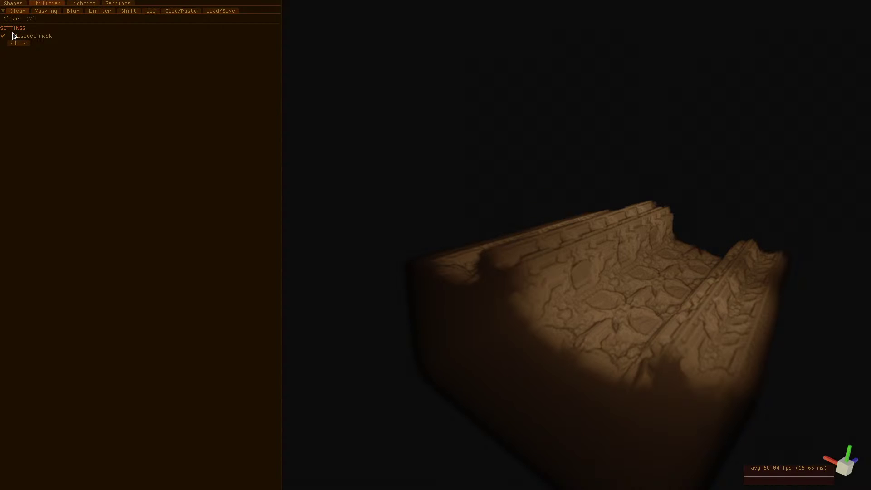
click(13, 35)
click(13, 35)
click(18, 44)
Draw the XOR shape into the volume with both Draw and Respect Mask enabled
click(14, 3)
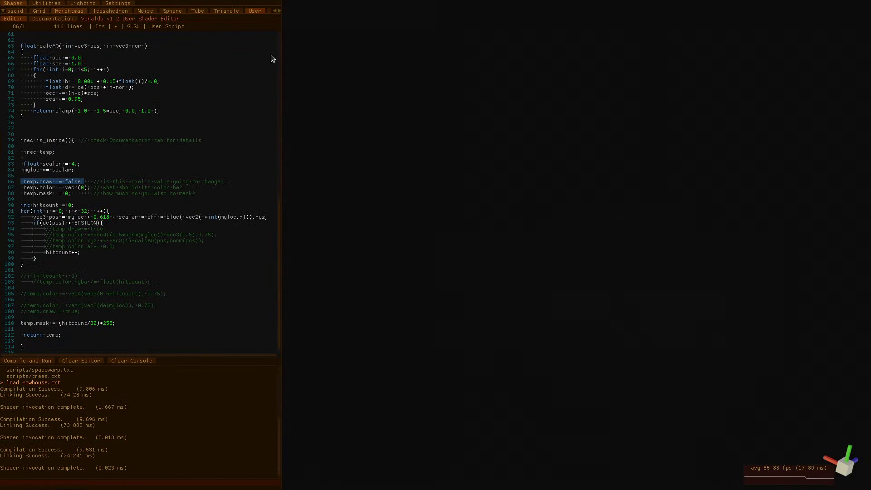
click(278, 10)
click(279, 11)
click(279, 11)
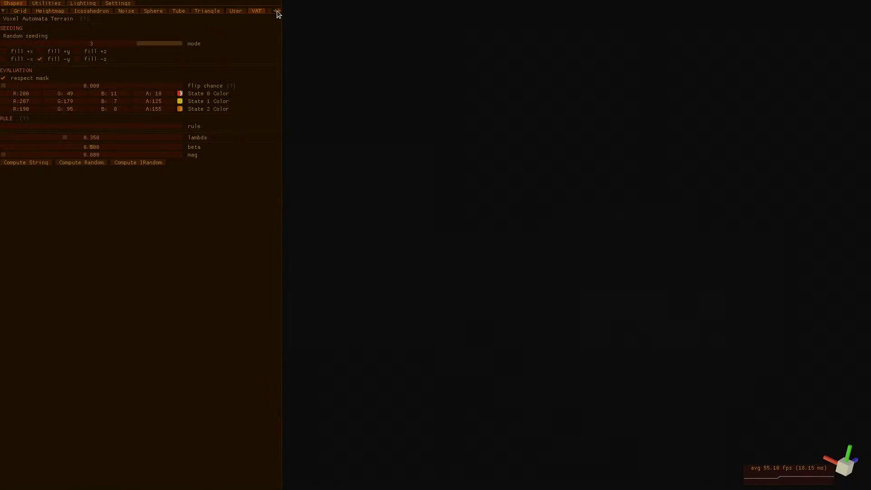
click(279, 10)
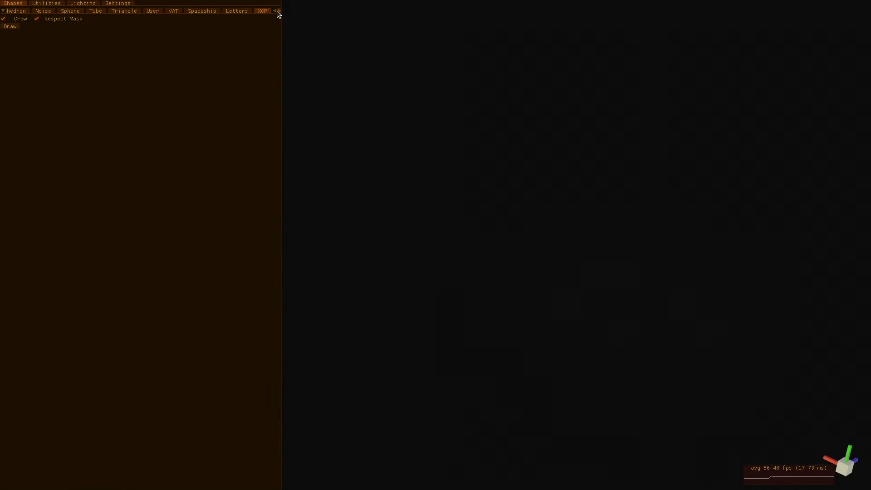
click(10, 26)
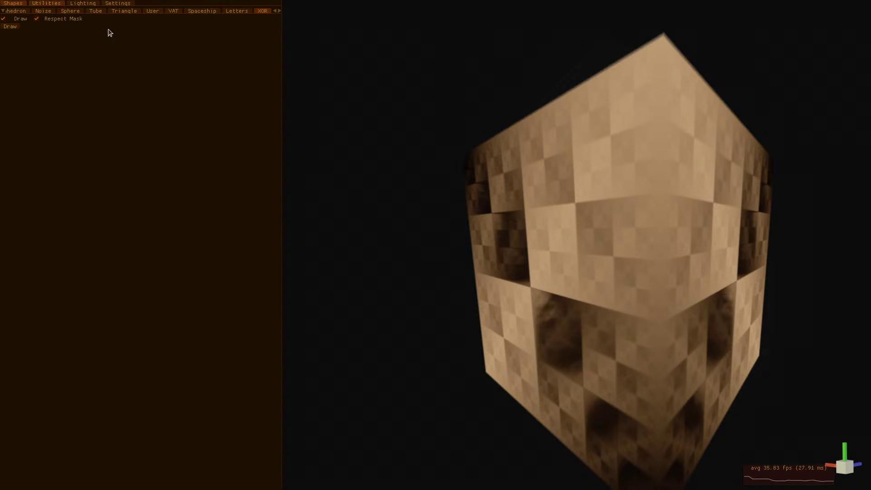
Apply repeated Gaussian blurs with radius 5 to the volume, with Touch alpha and Respect mask enabled
click(47, 7)
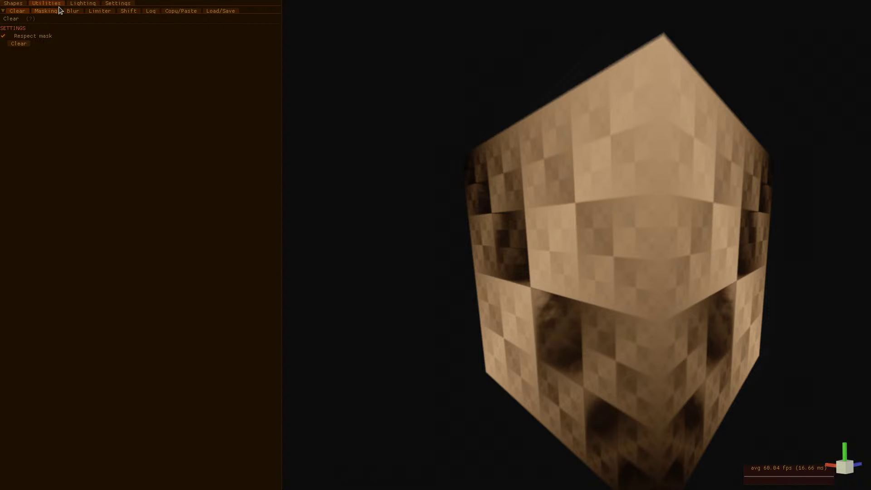
click(72, 9)
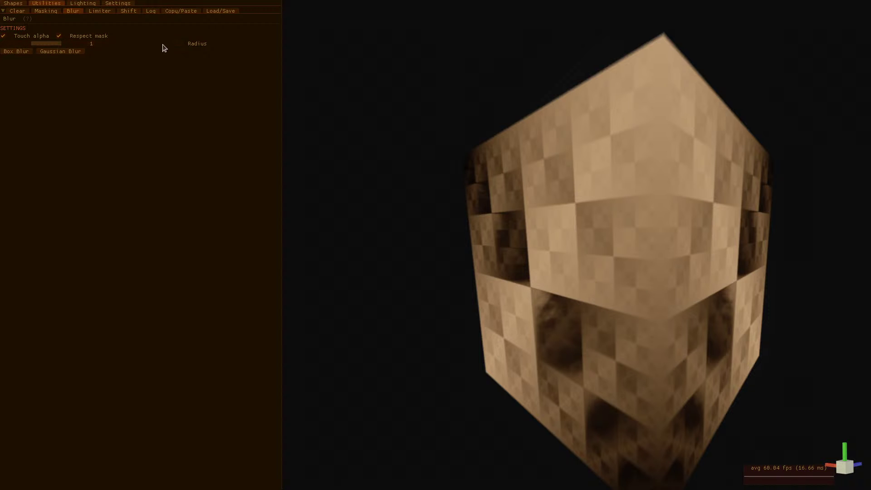
click(174, 44)
click(48, 52)
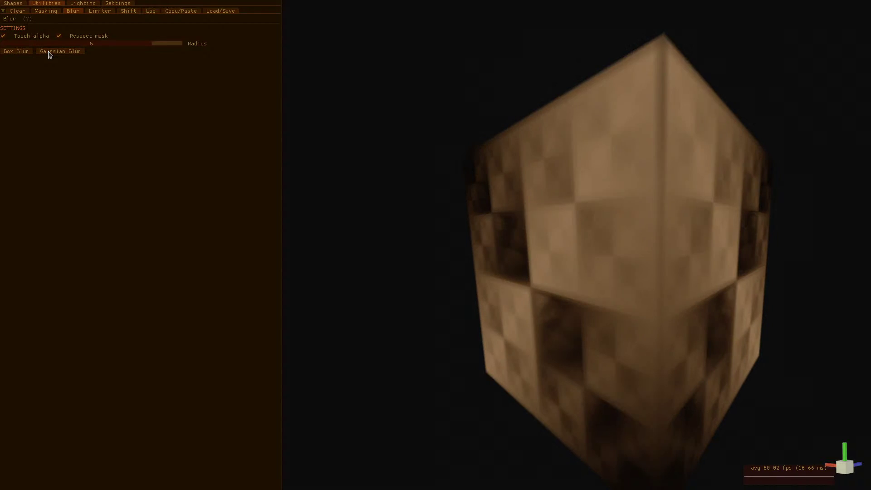
click(50, 53)
click(50, 53)
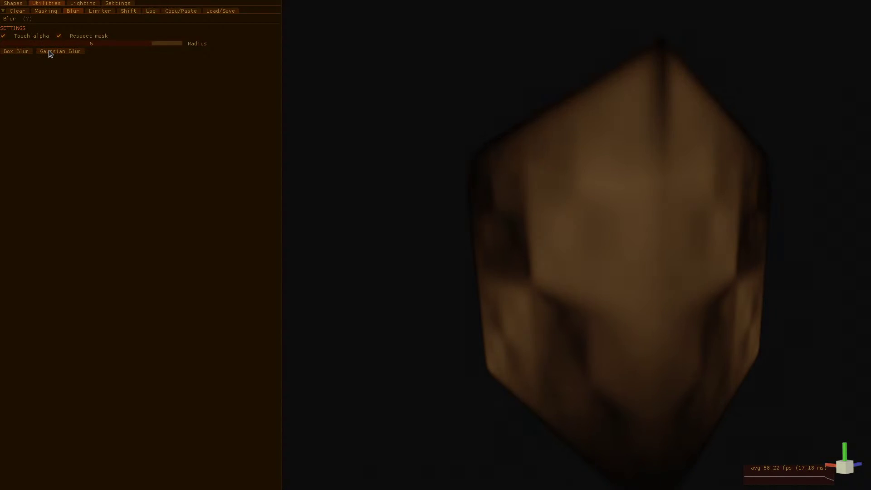
click(49, 54)
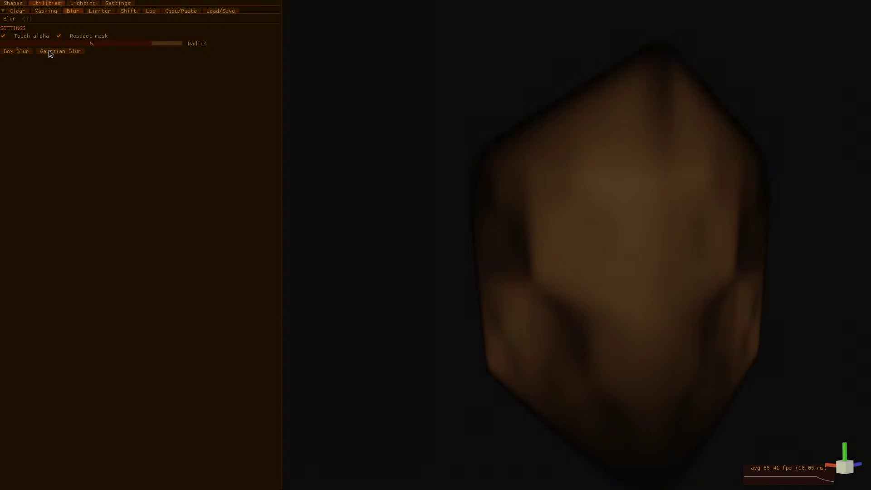
click(49, 54)
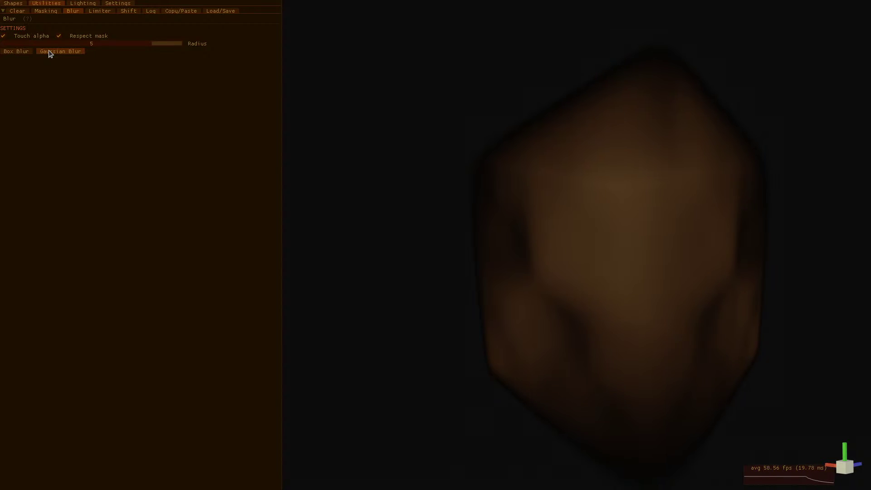
click(50, 53)
Compile and run the user shader script again to write the fractal mask into the volume
click(14, 4)
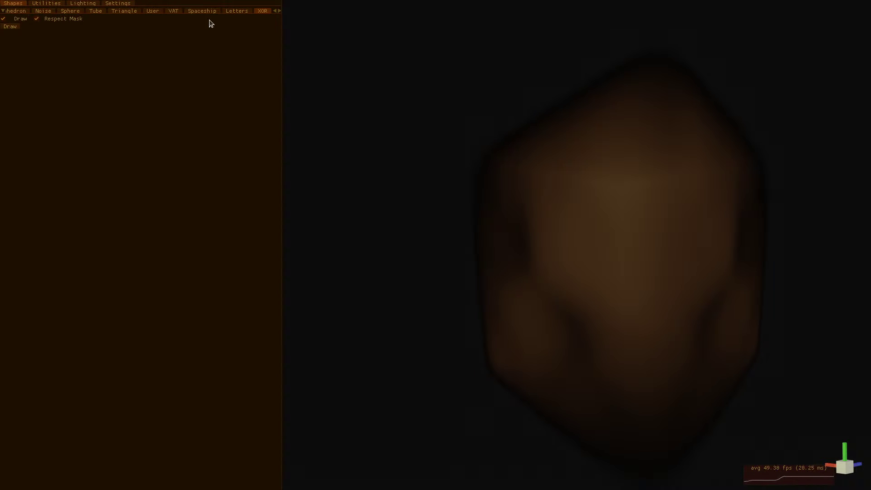
click(148, 10)
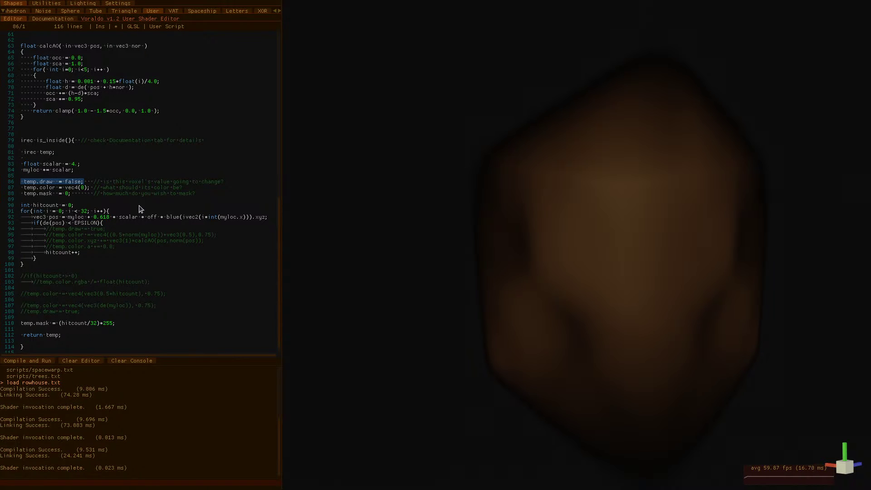
click(23, 358)
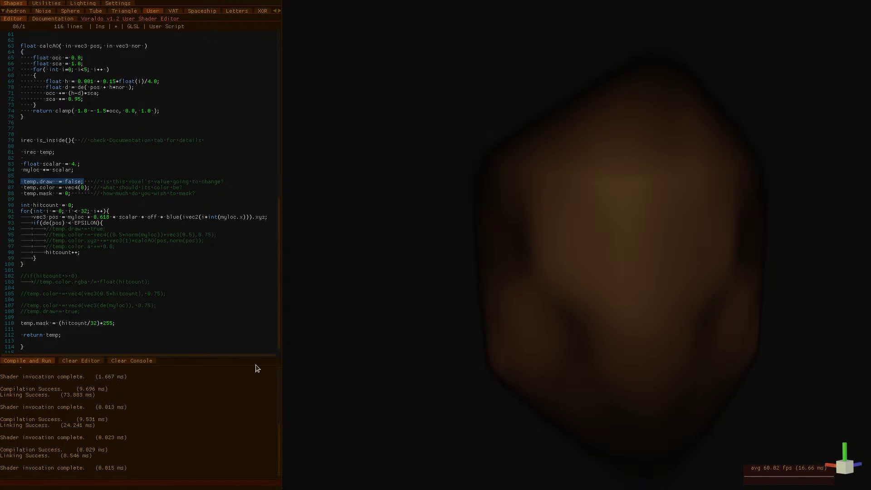
Clear the unmasked voxels with Respect mask enabled and inspect the carved fractal surface up close
click(49, 4)
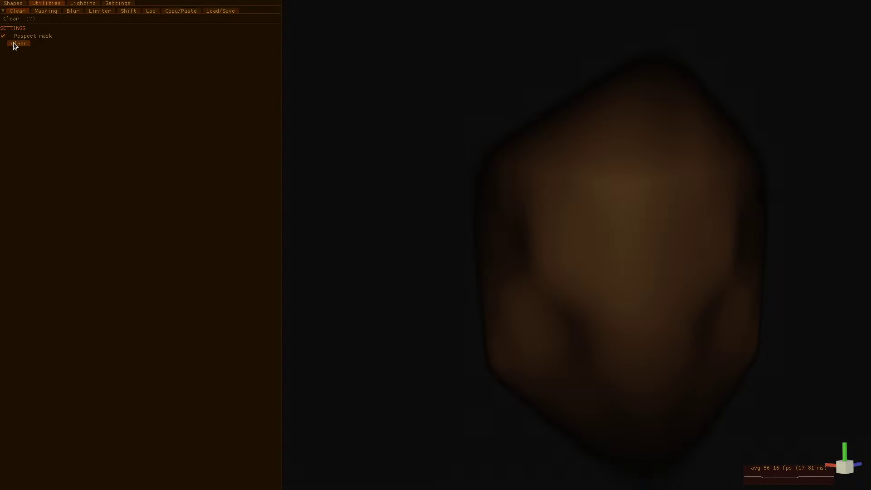
click(15, 44)
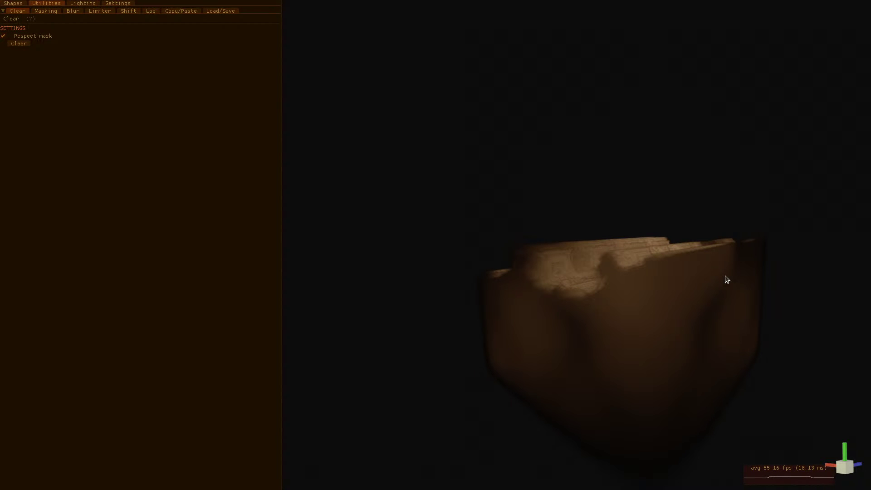
middle_drag(725, 276, 724, 276)
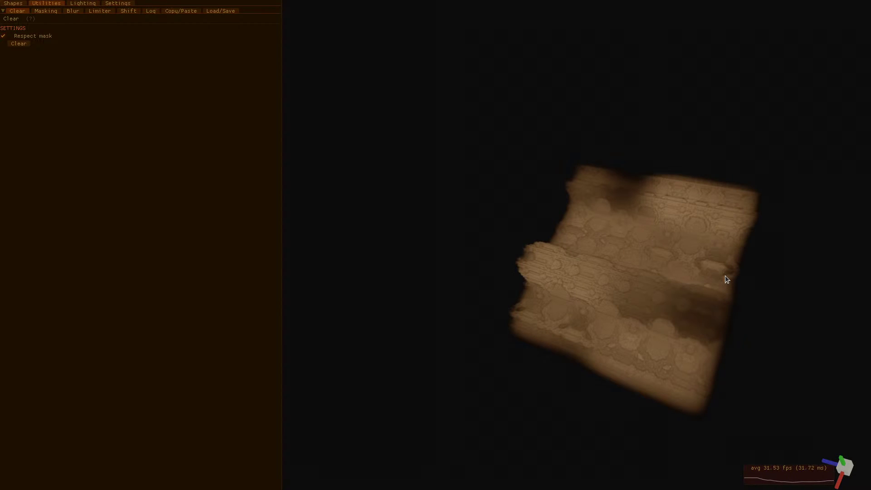
scroll(704, 235, up, 5)
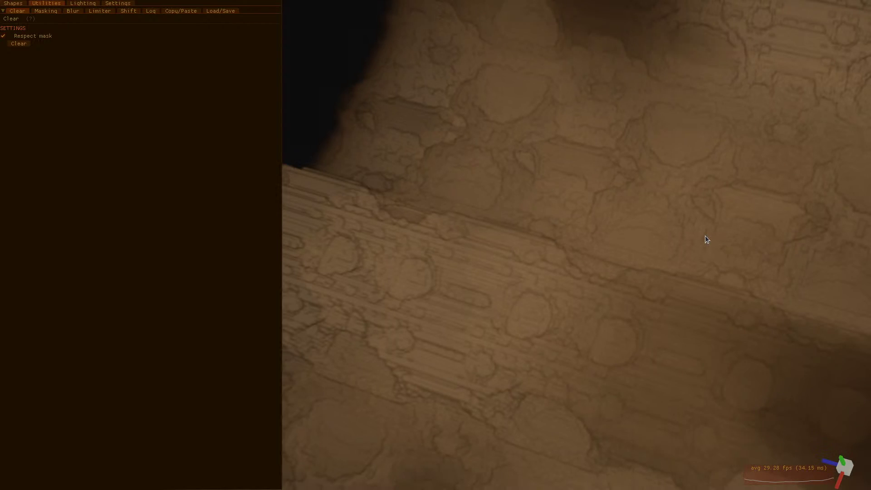
scroll(705, 240, down, 5)
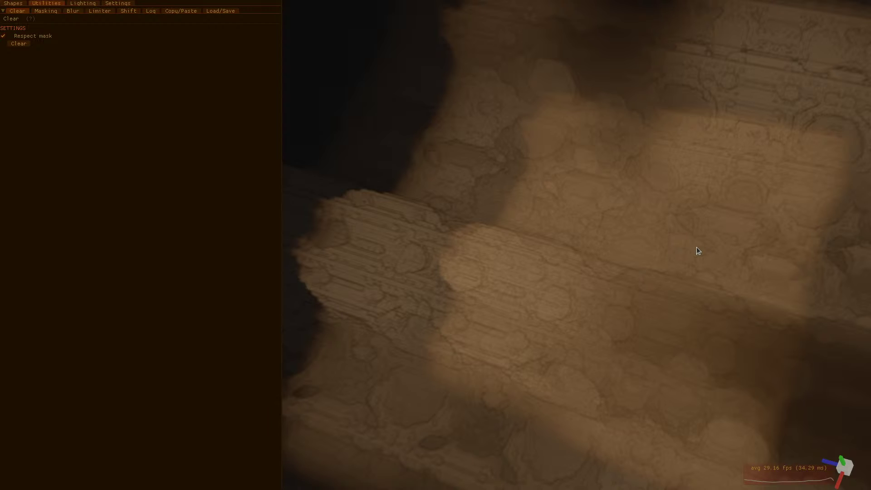
scroll(653, 247, up, 3)
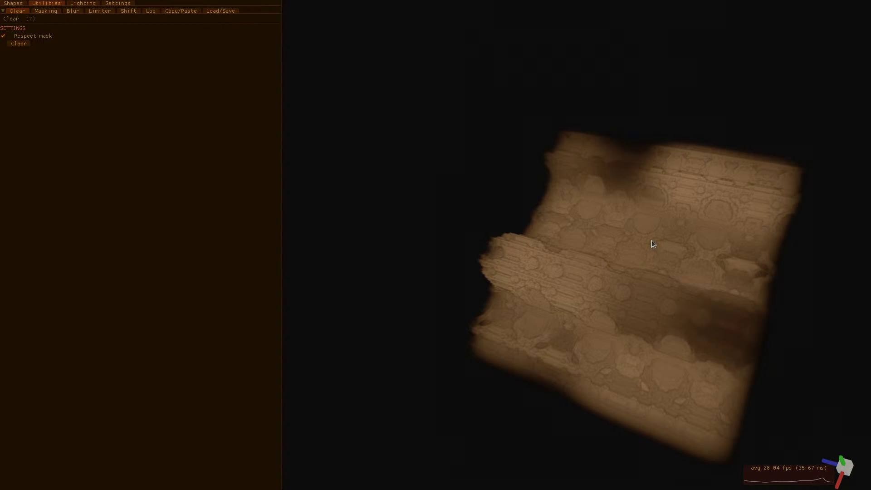
Apply fake global illumination, set the blue component of the sky color to 54, and apply it again
click(82, 5)
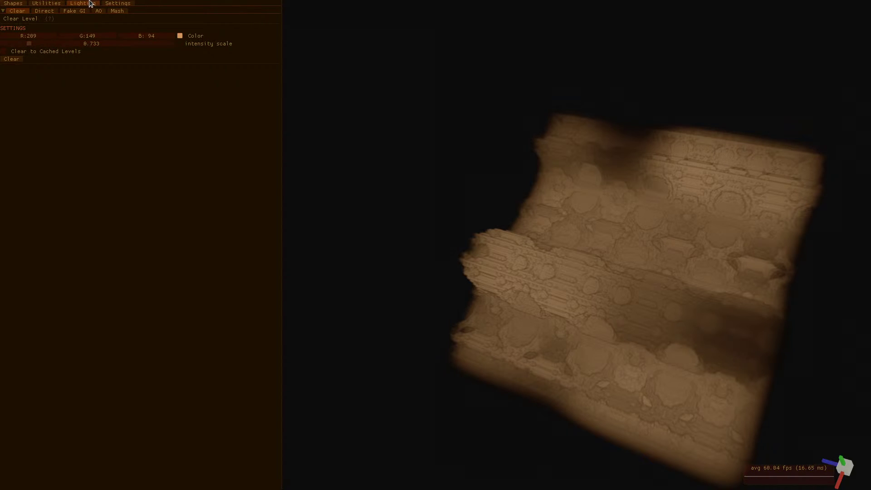
click(69, 11)
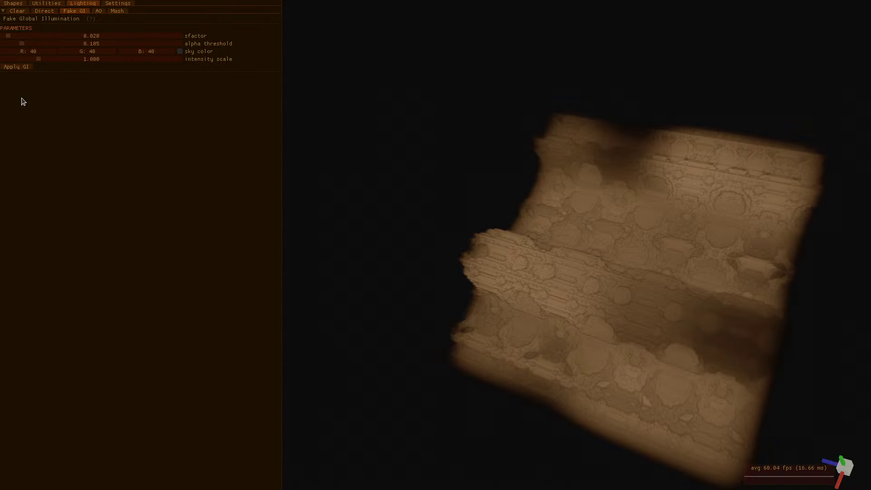
click(22, 66)
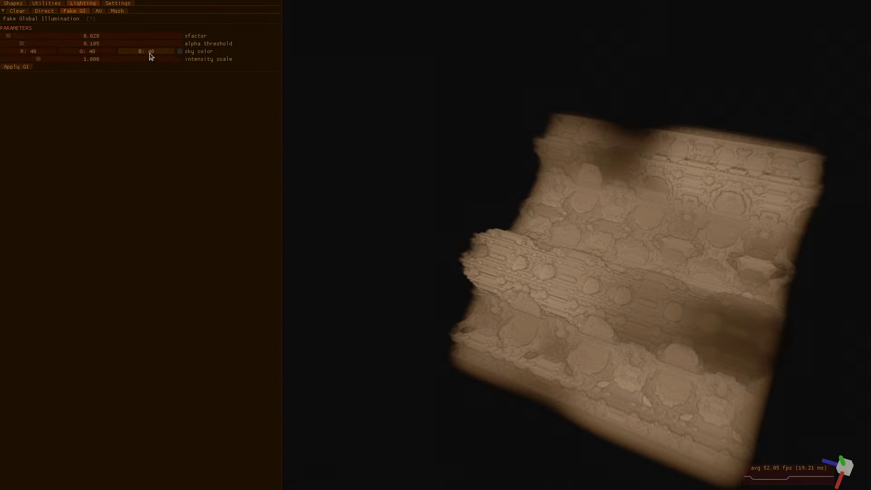
drag(155, 49, 148, 54)
click(13, 67)
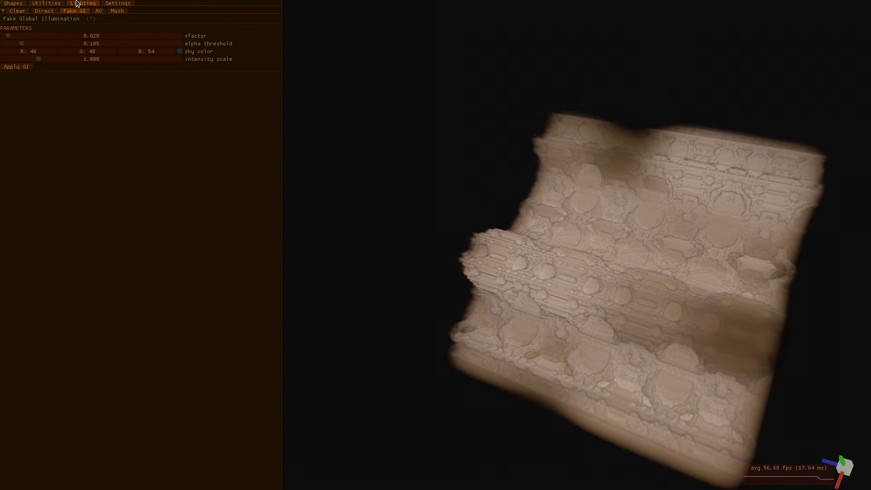
Apply ambient occlusion with radius 1 to the volume
click(99, 11)
click(14, 44)
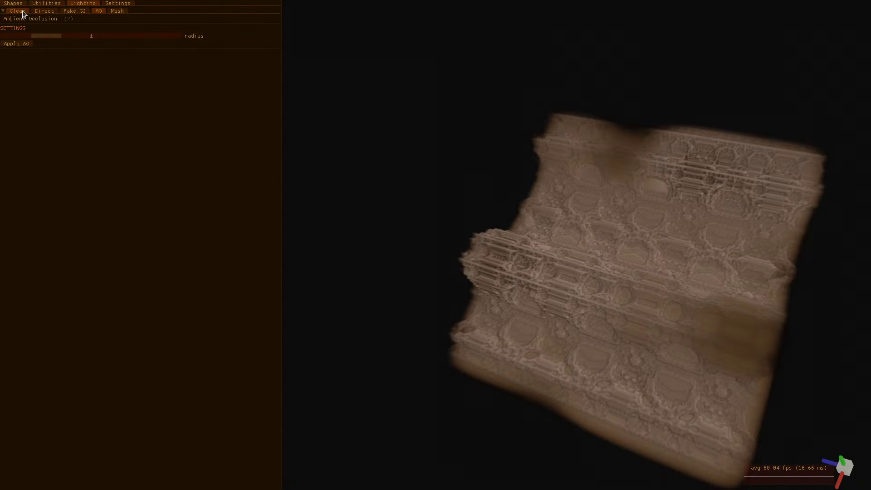
click(39, 10)
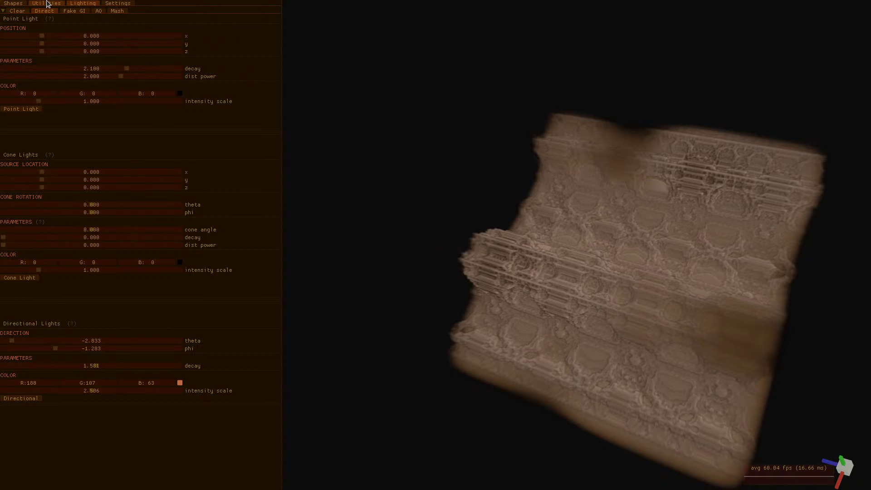
Apply a Gaussian blur with radius 1 to the volume, with Touch alpha and Respect mask enabled
click(47, 3)
click(46, 11)
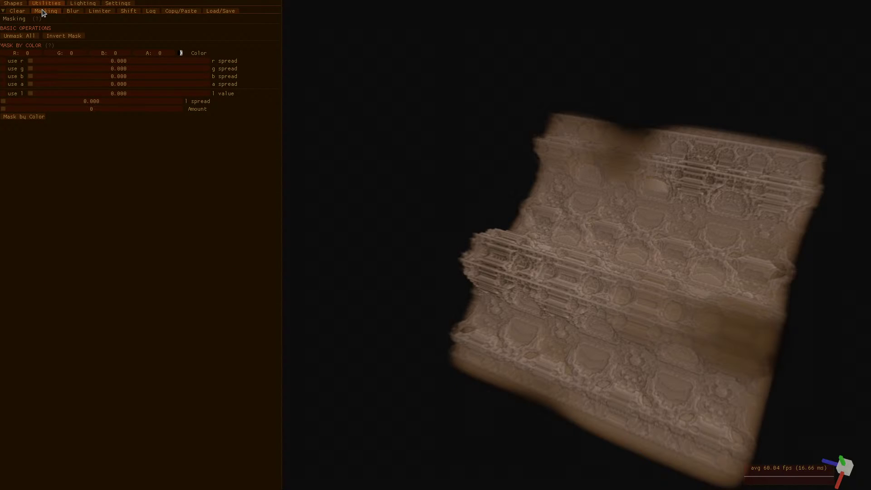
click(73, 11)
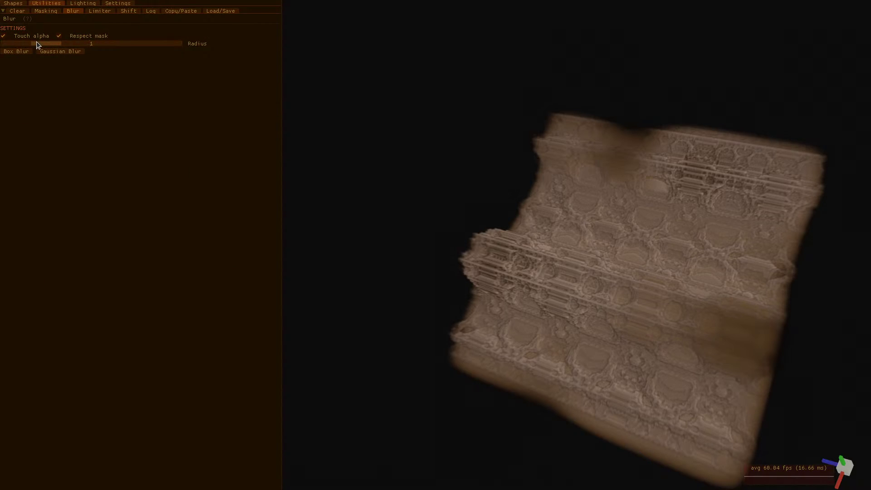
click(59, 51)
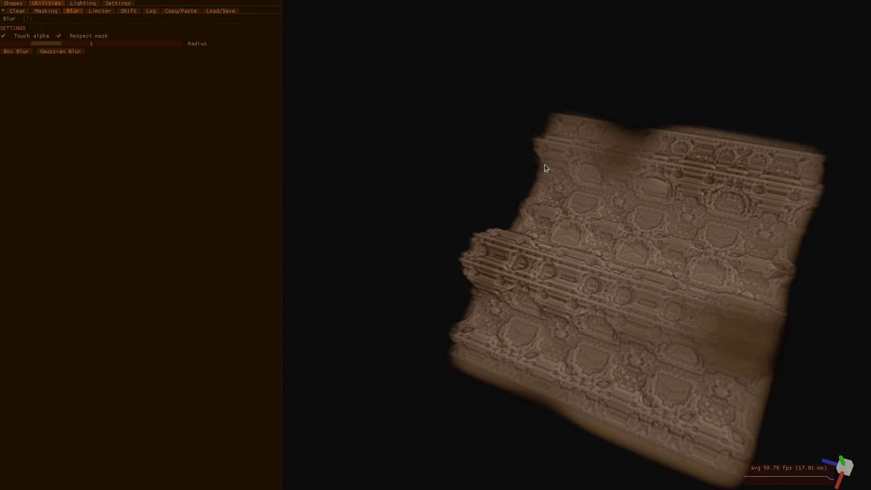
Set the directional light's direction to theta -3.140 and phi -0.977
click(83, 5)
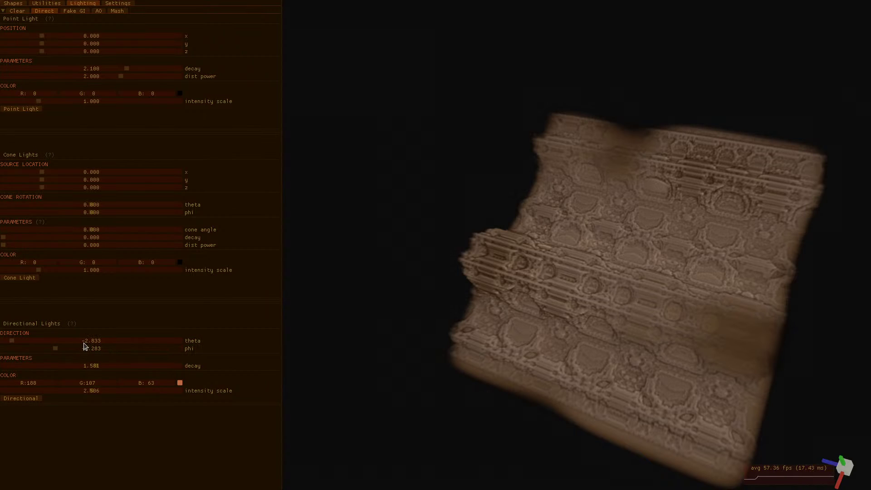
drag(62, 343, 4, 346)
mouse_move(57, 349)
mouse_down()
mouse_move(128, 350)
mouse_move(103, 362)
mouse_move(53, 363)
mouse_move(105, 345)
mouse_move(79, 356)
mouse_move(61, 389)
mouse_up()
drag(75, 349, 64, 376)
Apply the directional light to the fractal volume, viewing it from an angle that shows the carved relief
key(Up)
key(Up)
key(Up)
key(Up)
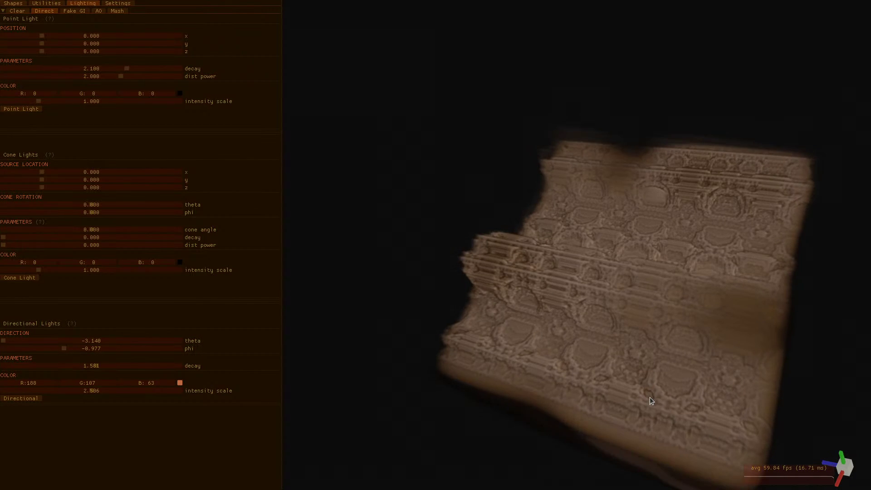
key(Right)
key(Right)
key(Right)
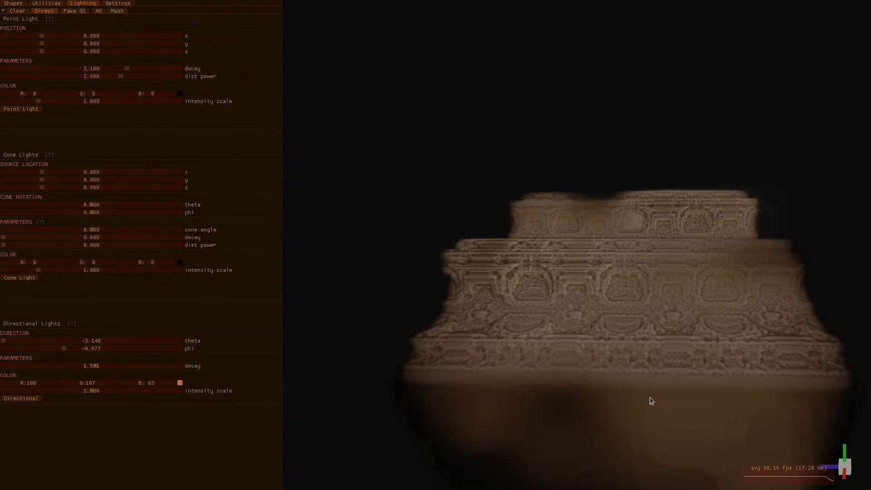
key(Right)
key(Right)
key(Right)
key(Right)
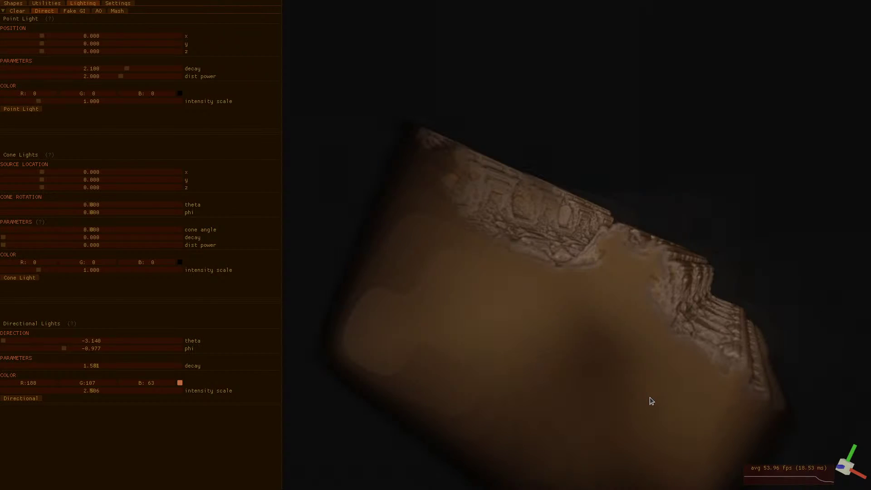
key(Down)
key(Down)
key(Down)
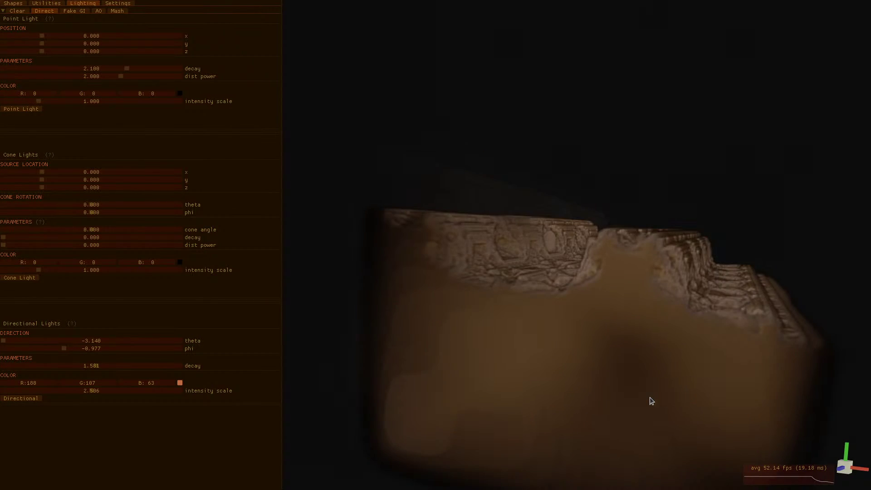
key(Page_Down)
key(Page_Down)
key(Page_Down)
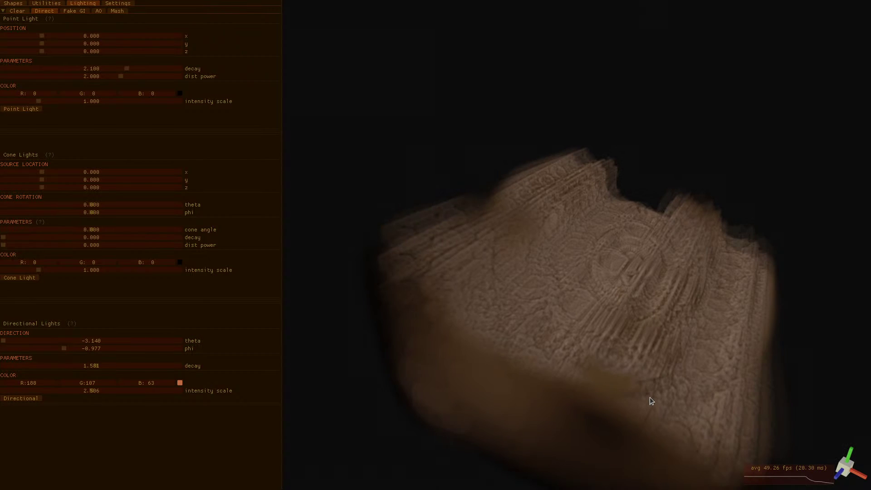
key(Page_Up)
key(Page_Up)
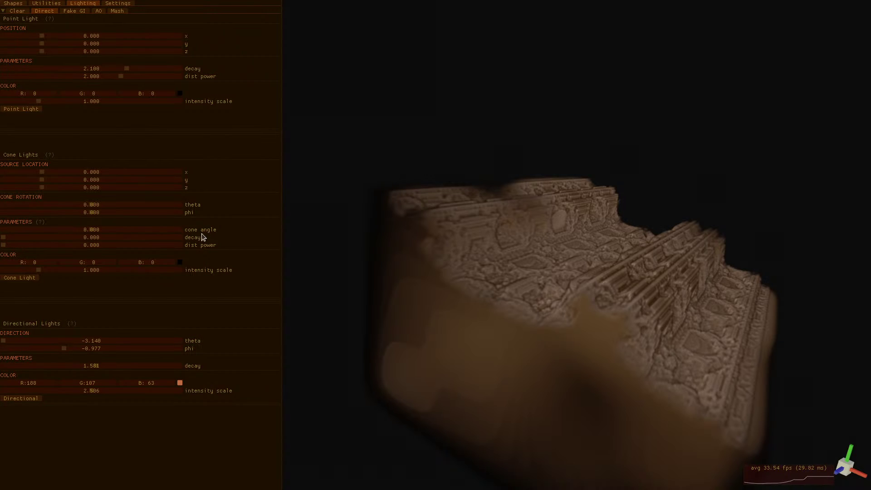
click(35, 399)
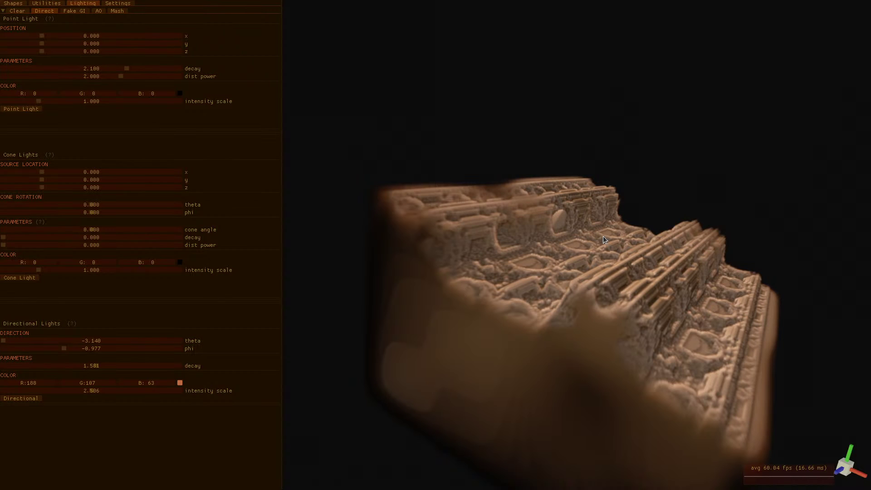
Set the directional light's theta to 1.445 and its color to red 145 and blue 106, and apply it
click(132, 341)
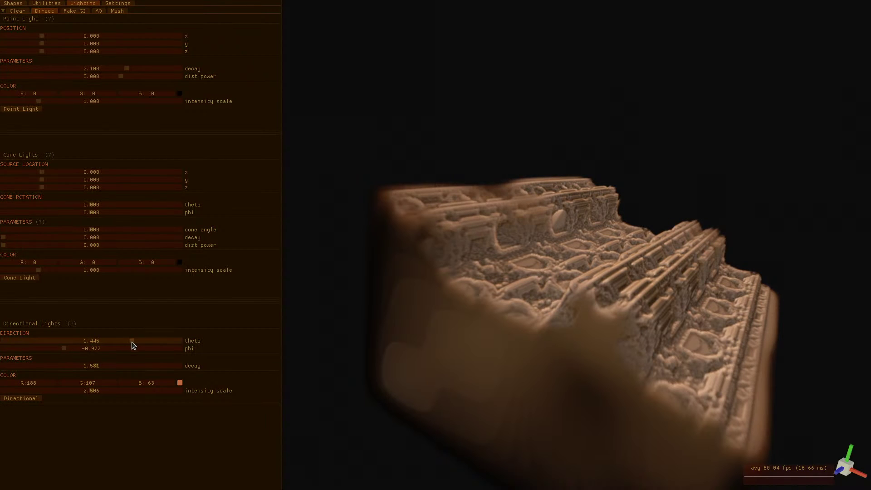
drag(144, 383, 165, 371)
drag(53, 383, 33, 398)
click(31, 398)
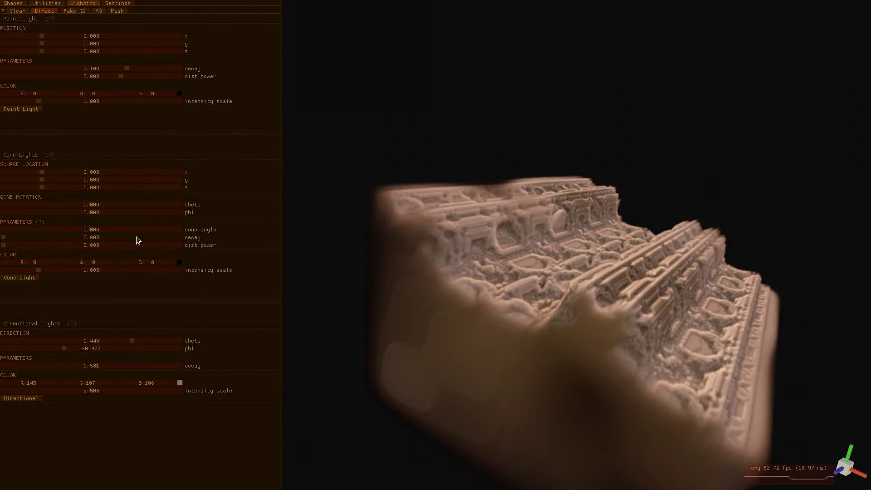
Apply fake global illumination to the fractal volume with sfactor 0.028, alpha threshold 0.105 and sky color 40, 40, 54
click(85, 11)
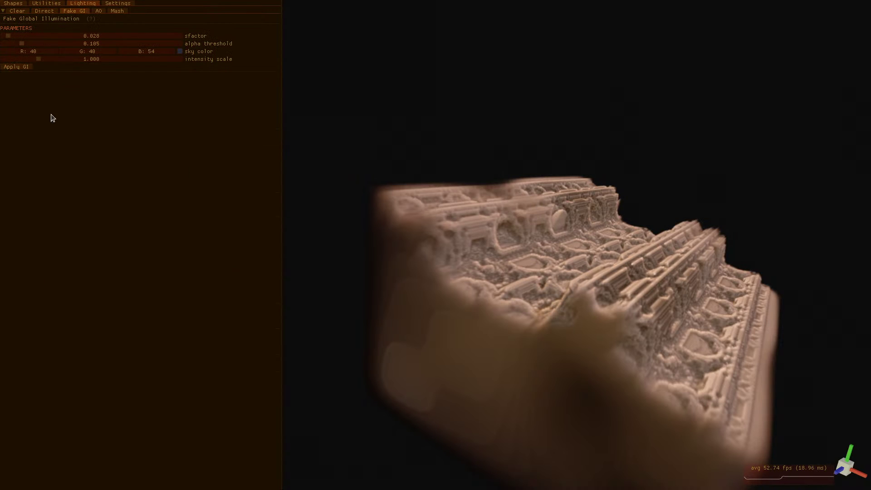
click(26, 67)
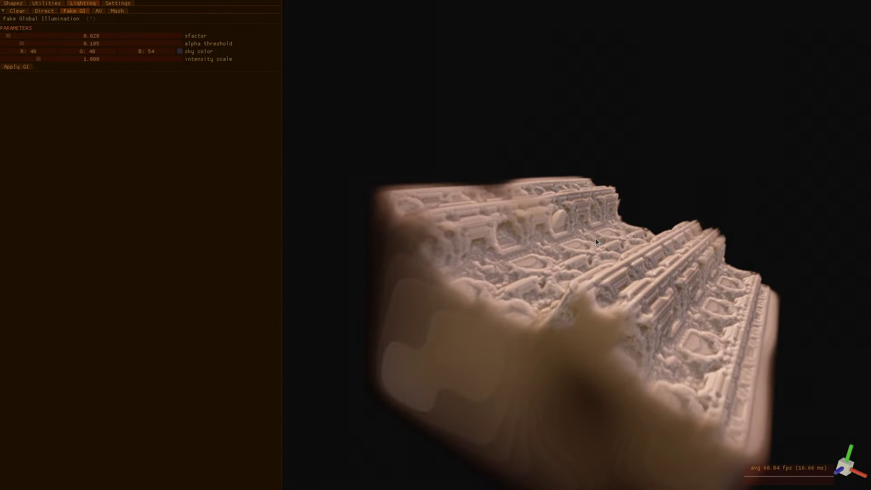
Orbit the lit volume from the low oblique view until its carved face is seen head-on, examining the relief's shading
key(Left)
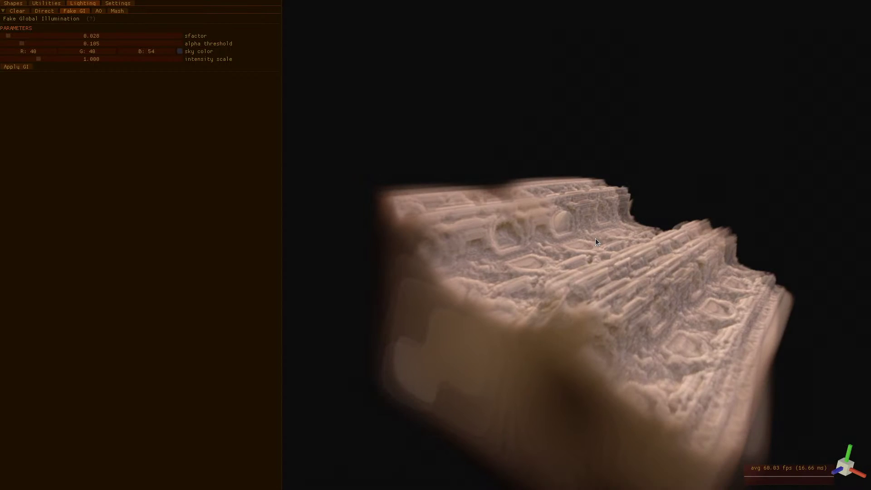
key(Down)
key(Down)
key(Down)
key(Down)
key(Down)
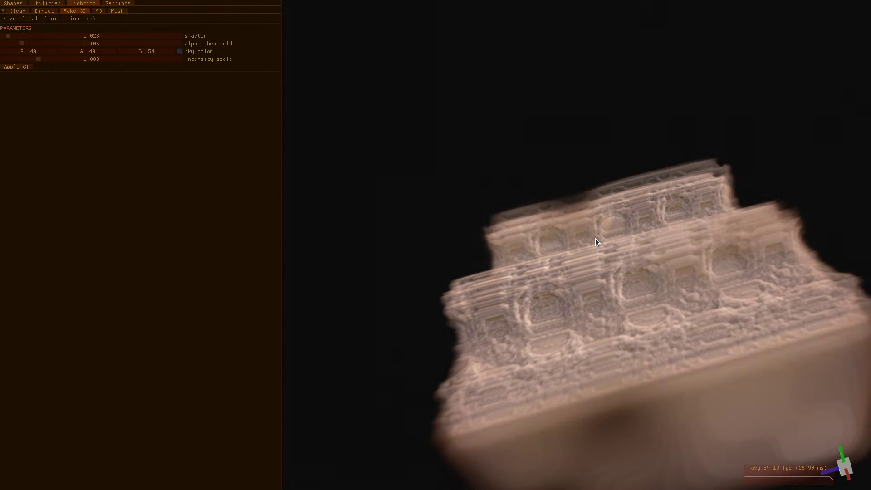
key(Page_Down)
key(Page_Down)
key(Page_Down)
key(Page_Down)
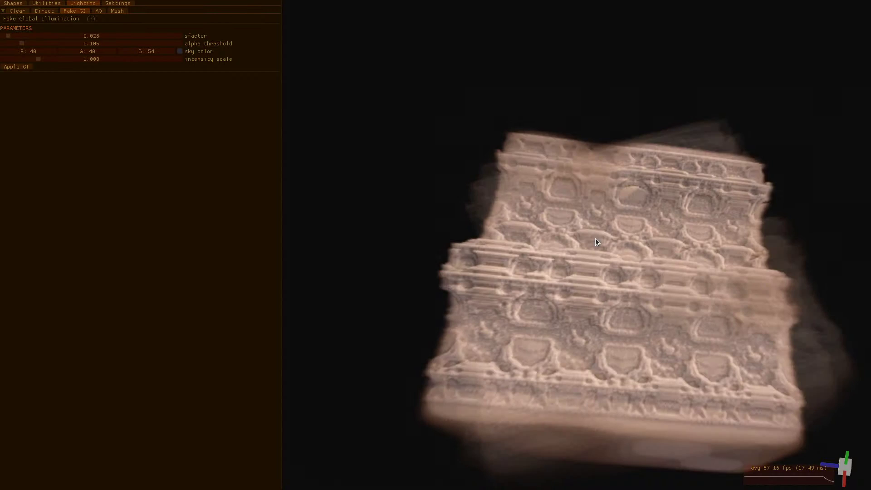
key(Page_Down)
key(Page_Down)
key(Page_Down)
key(Down)
key(Down)
key(Down)
key(Down)
key(Down)
key(Down)
key(Down)
key(Down)
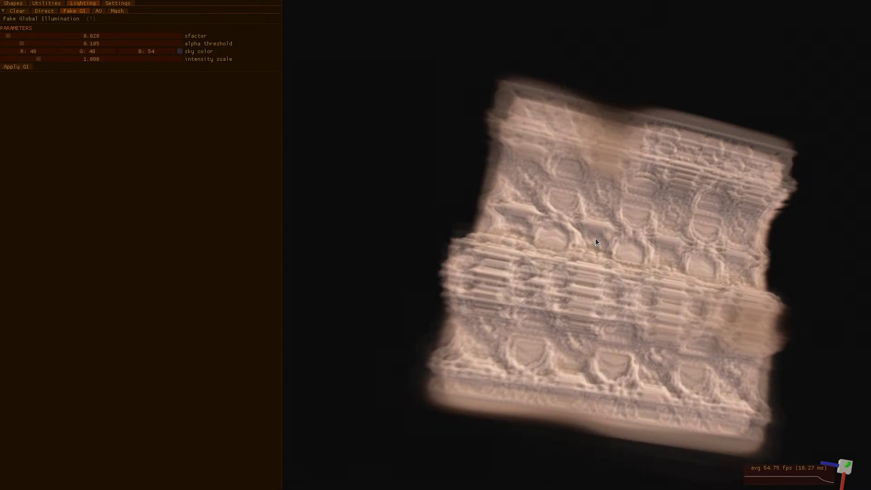
key(Down)
key(Down)
key(Down)
key(Down)
key(Down)
key(Down)
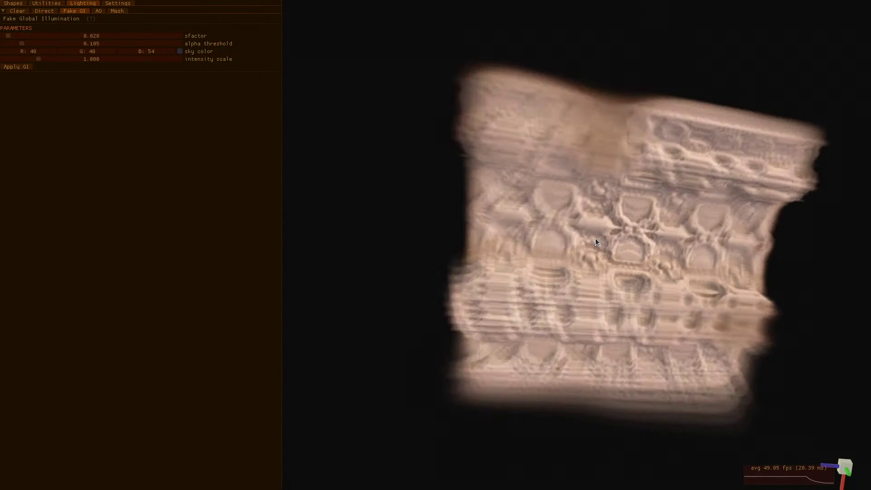
key(Down)
key(Down)
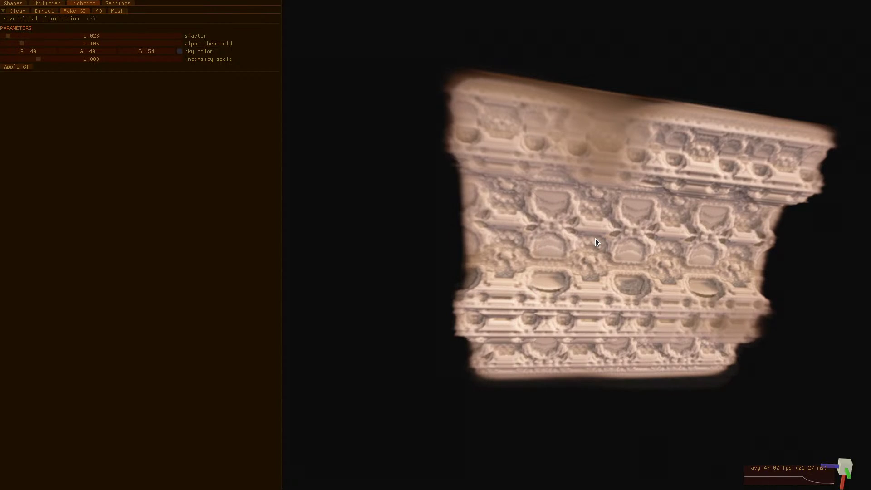
Swing the volume from side to side to examine the carved ridges, recesses and smooth side walls under the combined lighting
key(Left)
key(Left)
key(Left)
key(Left)
key(Left)
key(Left)
key(Left)
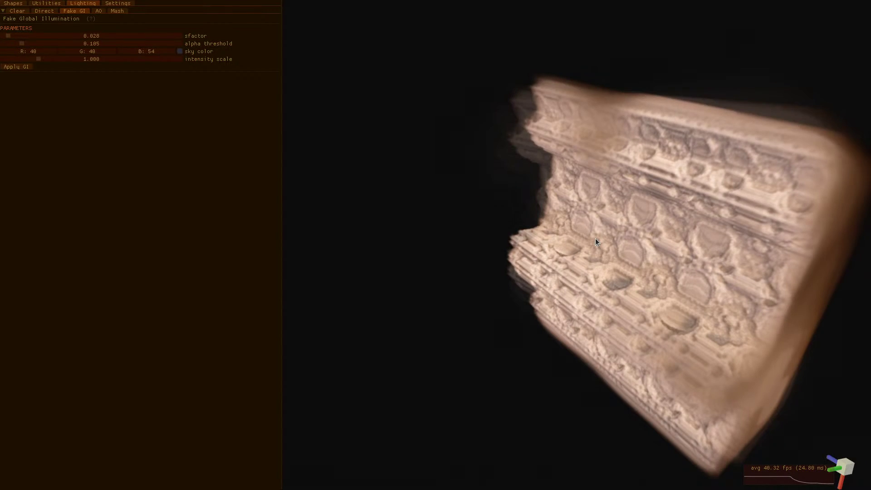
key(Left)
key(Left)
key(Left)
key(Up)
key(Up)
key(Up)
key(Up)
key(Up)
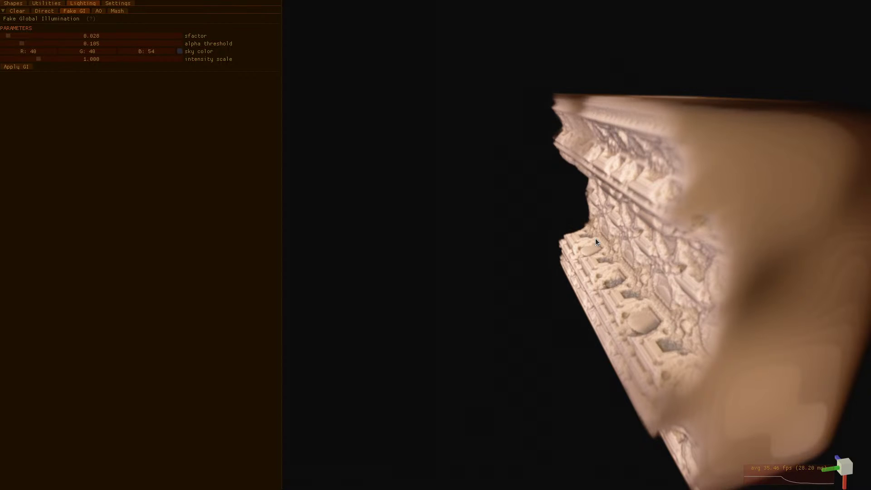
key(Up)
key(Up)
key(Up)
key(Up)
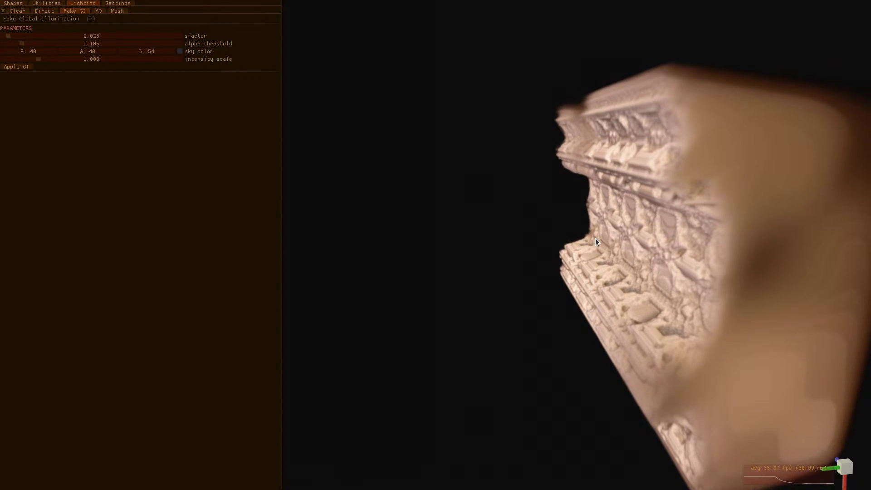
key(Right)
key(Right)
key(Right)
key(Right)
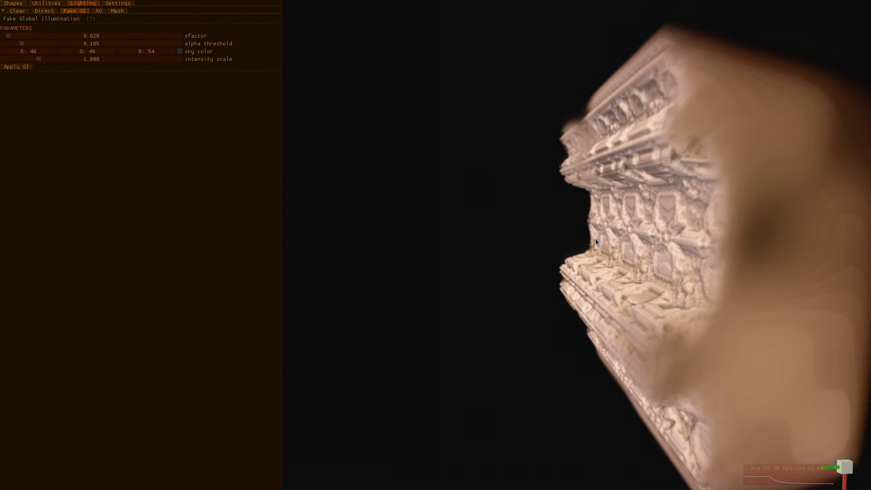
key(Right)
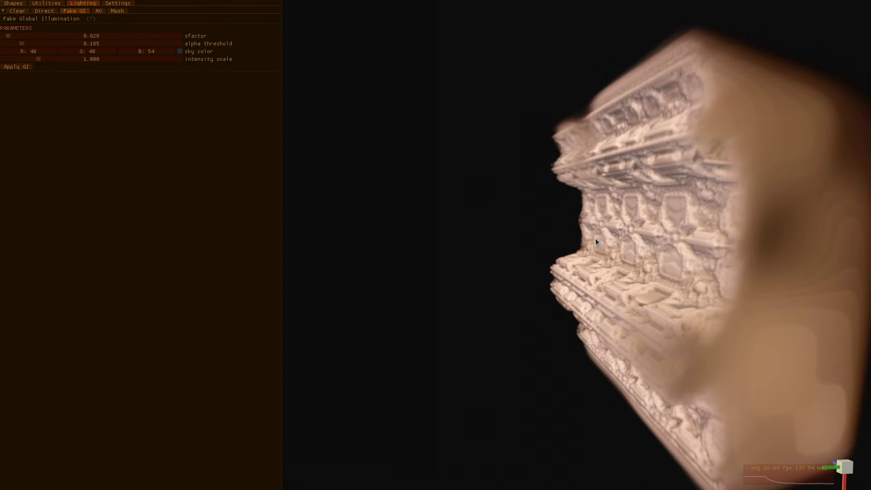
key(Right)
key(Right)
key(Right)
key(Right)
key(Right)
key(Right)
key(Right)
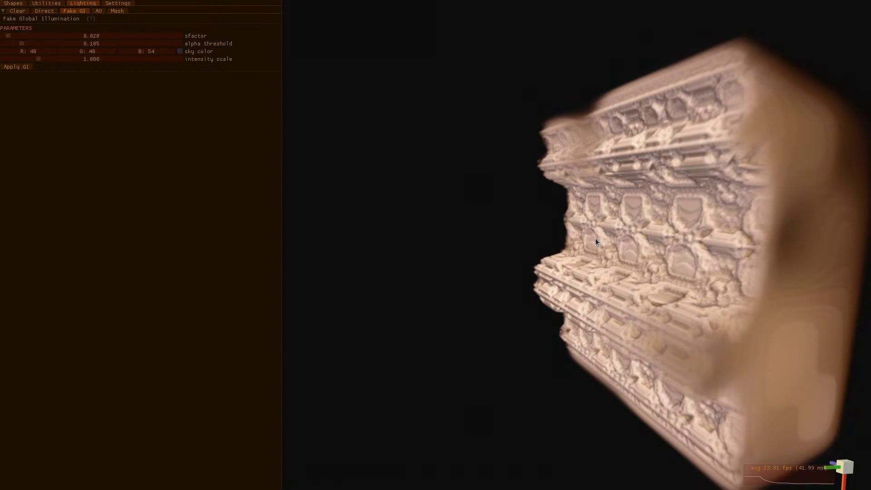
key(Right)
key(Right)
key(Right)
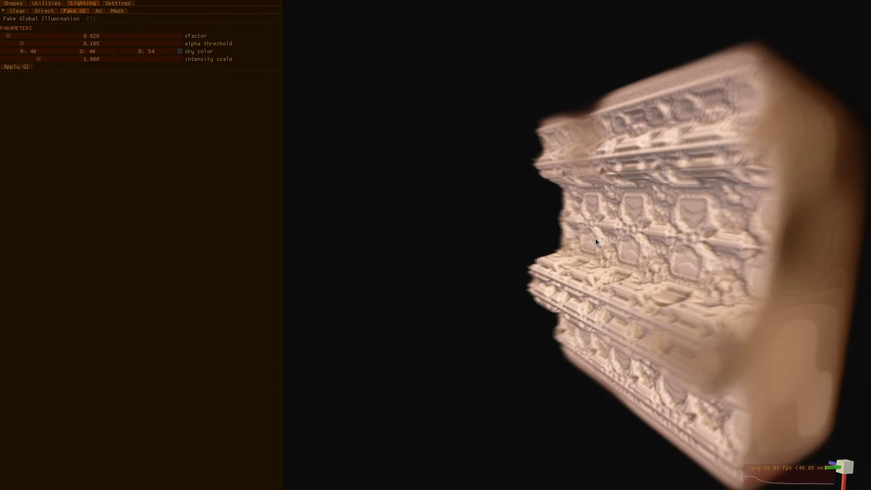
key(Right)
key(Right)
key(Right)
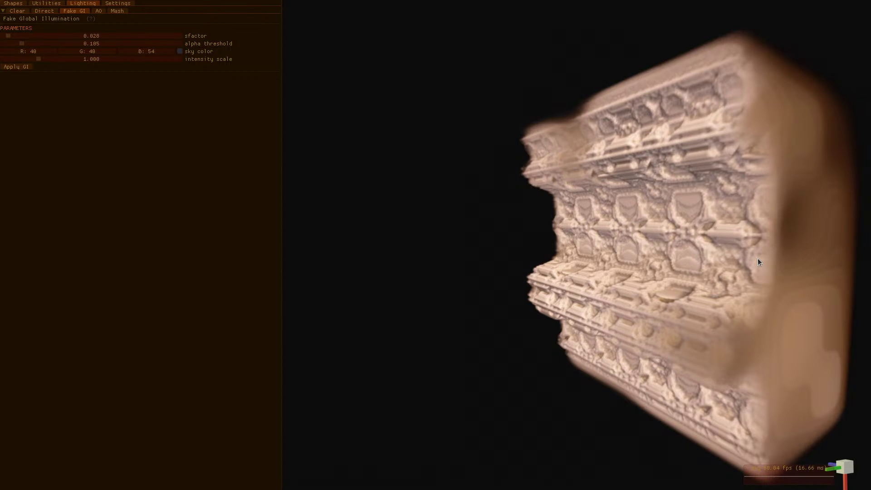
key(Right)
key(Right)
key(Right)
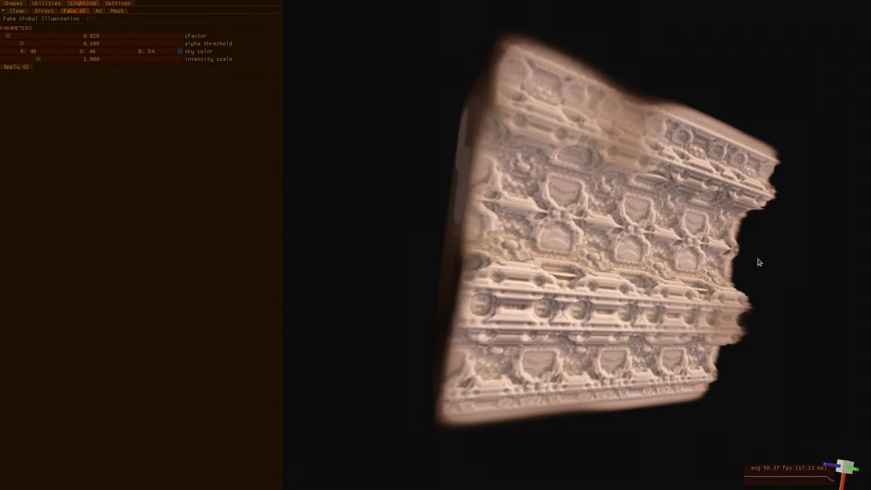
key(Right)
key(Right)
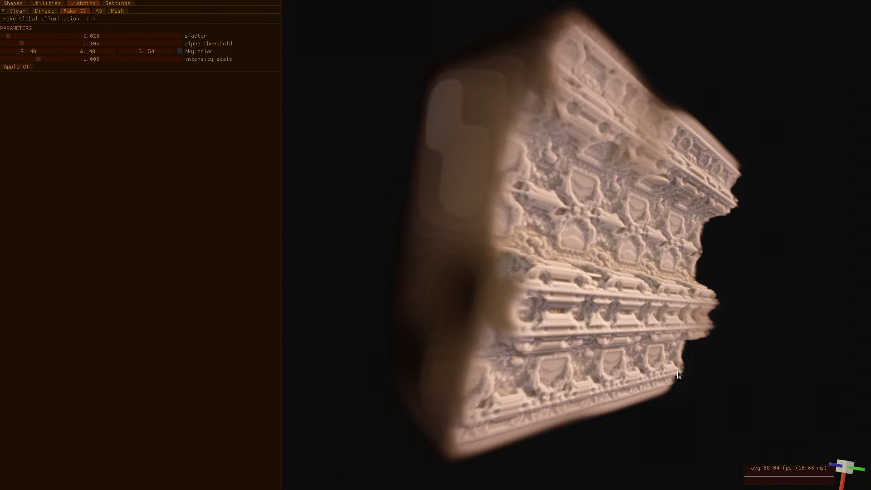
Rotate the volume from its upright side view to a raised view along the carved channels, examining the lighting in the recesses
key(Left)
key(Left)
key(Left)
key(Left)
key(Left)
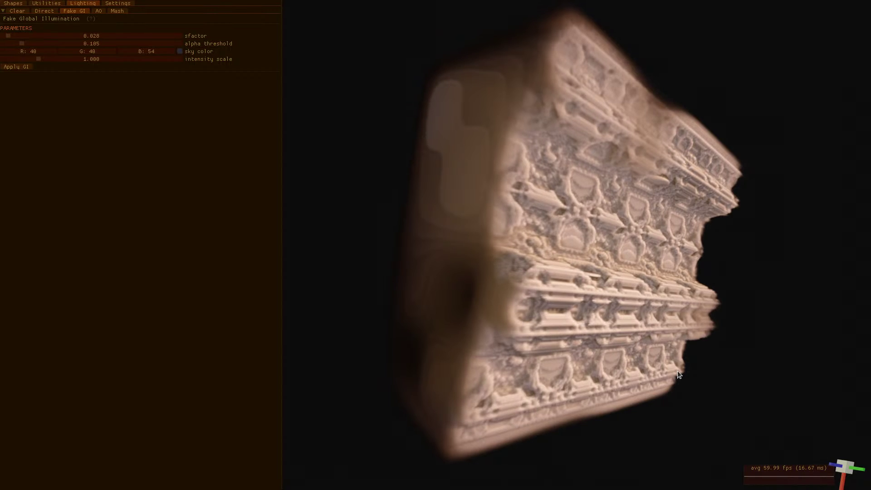
key(Left)
key(Left)
key(Left)
key(Left)
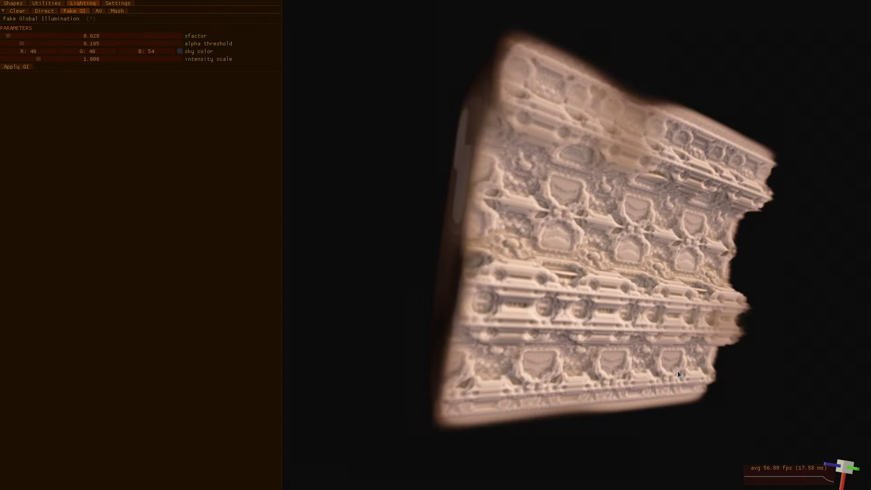
key(Up)
key(Up)
key(Up)
key(Up)
key(Up)
key(Up)
key(Up)
key(Up)
key(Up)
key(Up)
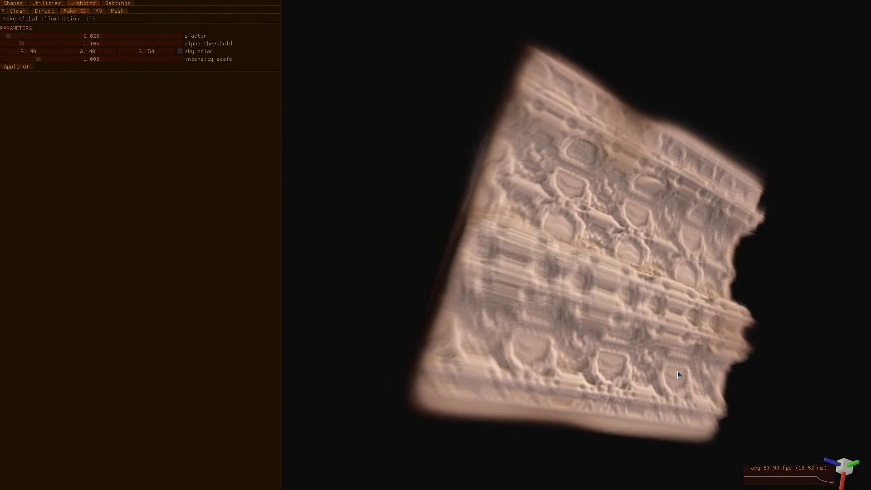
key(Left)
key(Left)
key(Left)
key(Left)
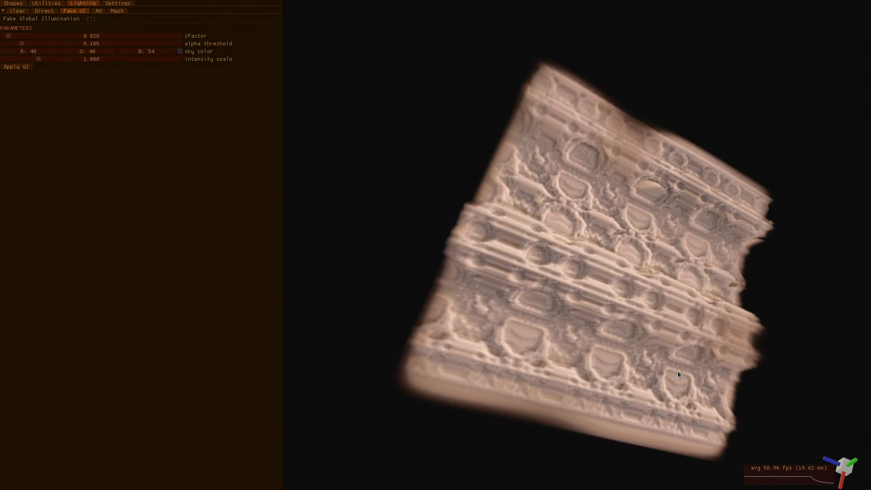
key(Left)
key(Left)
key(Left)
key(Left)
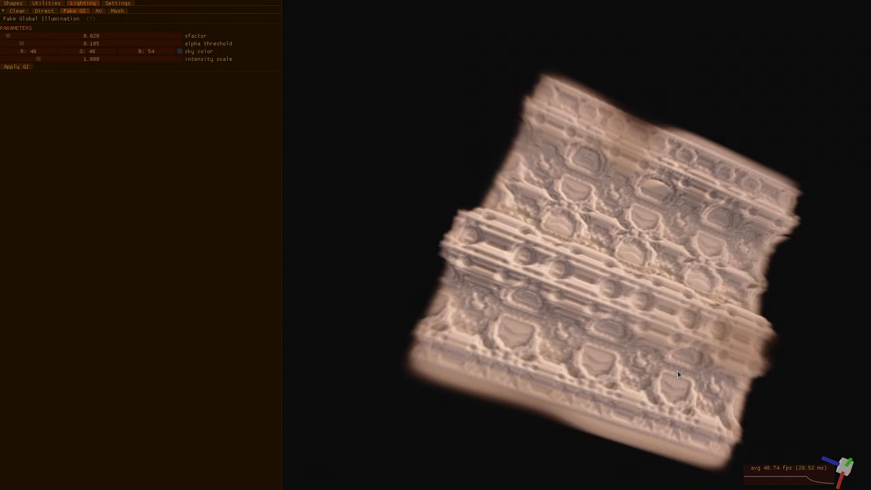
key(Left)
key(Left)
key(Left)
key(Left)
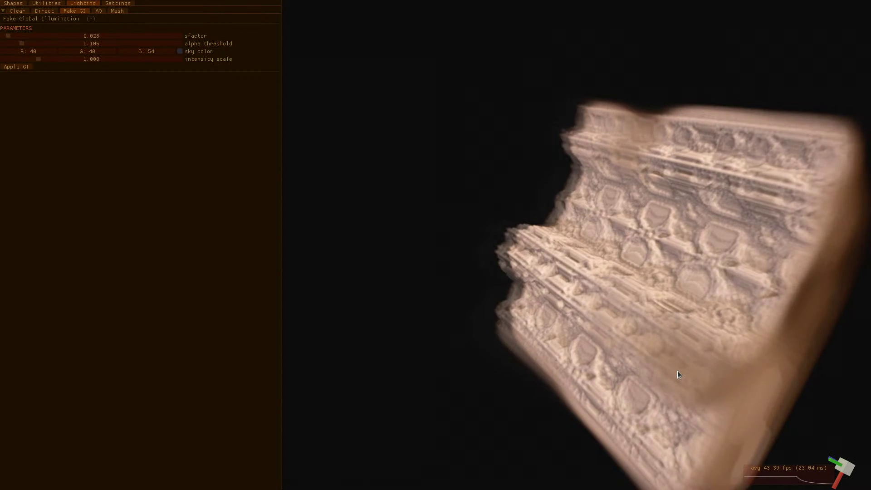
key(Left)
key(Left)
key(Left)
key(Left)
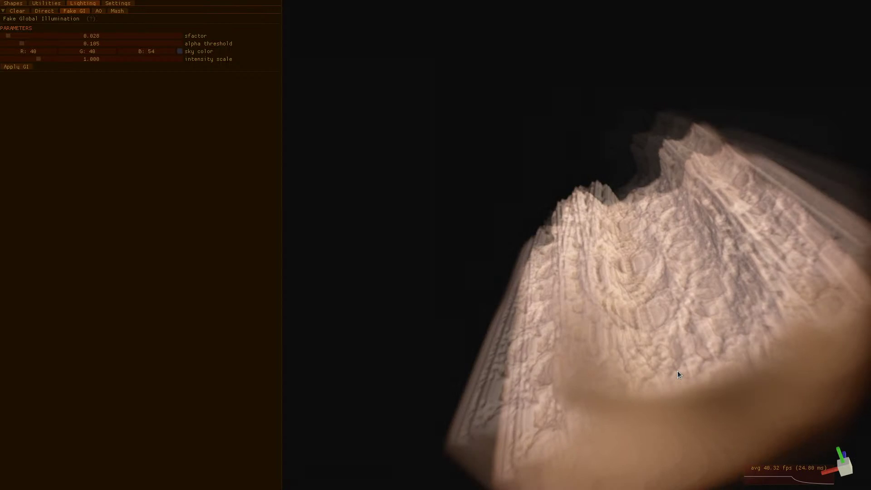
key(Left)
key(Left)
key(Left)
key(Left)
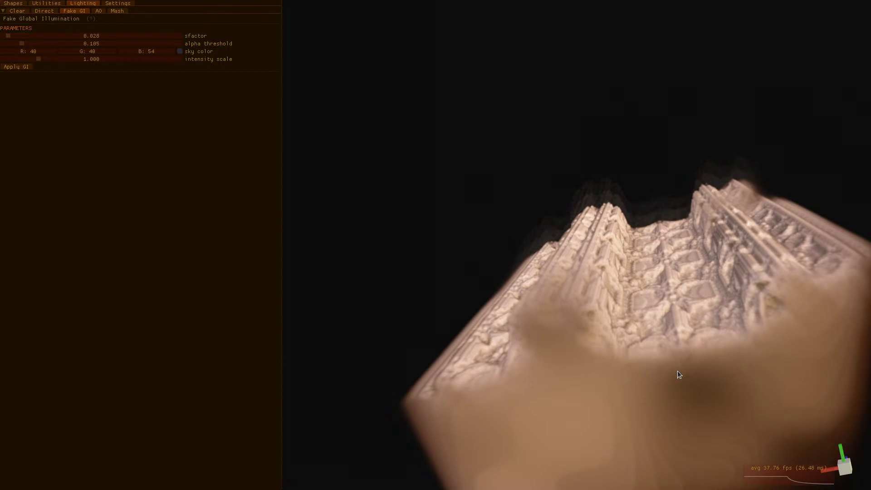
key(Left)
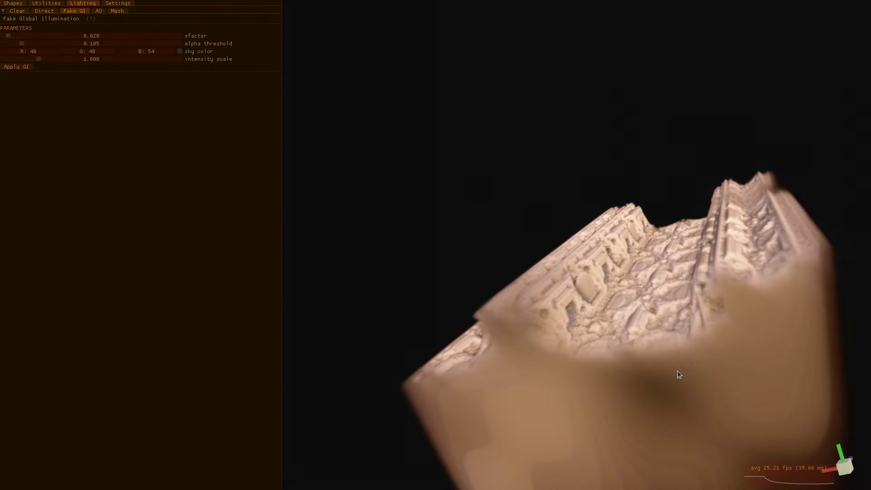
key(Left)
key(Left)
key(Left)
key(Left)
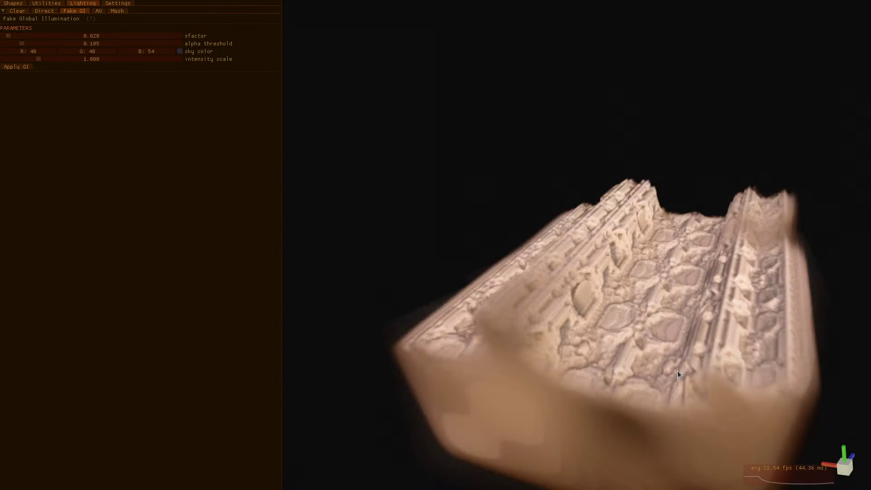
key(Up)
key(Up)
key(Up)
key(Up)
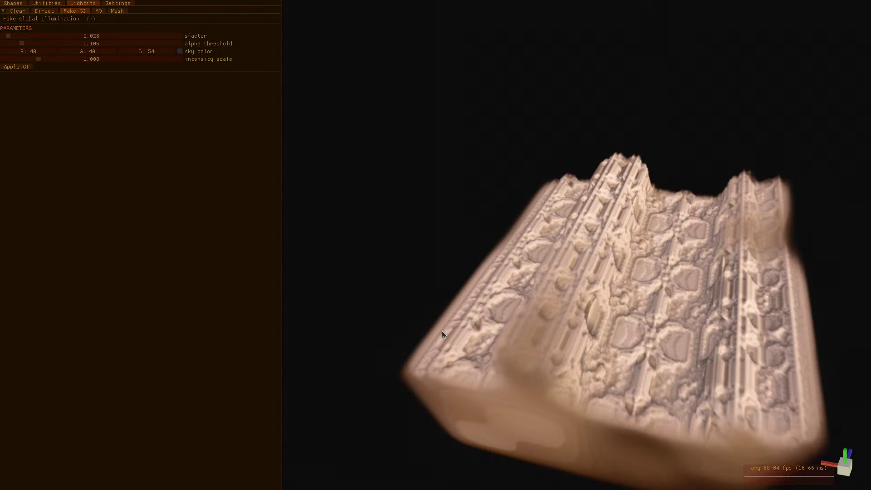
Set the directional light's theta to -1.639 and its color to purple, red 132, green 46 and blue 177
click(41, 11)
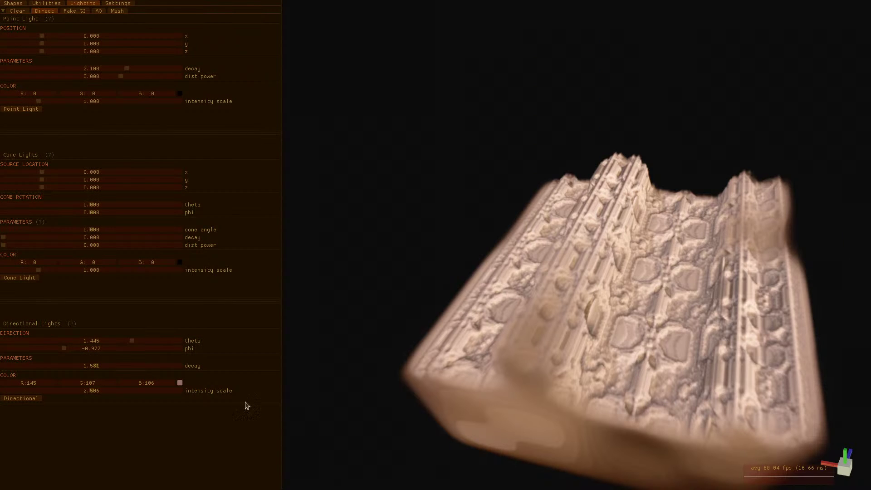
click(45, 341)
click(179, 384)
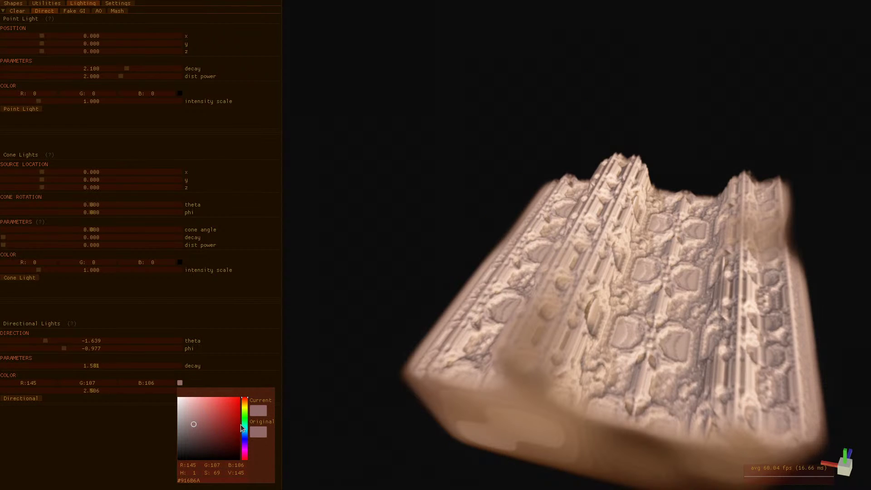
drag(245, 444, 244, 449)
click(222, 415)
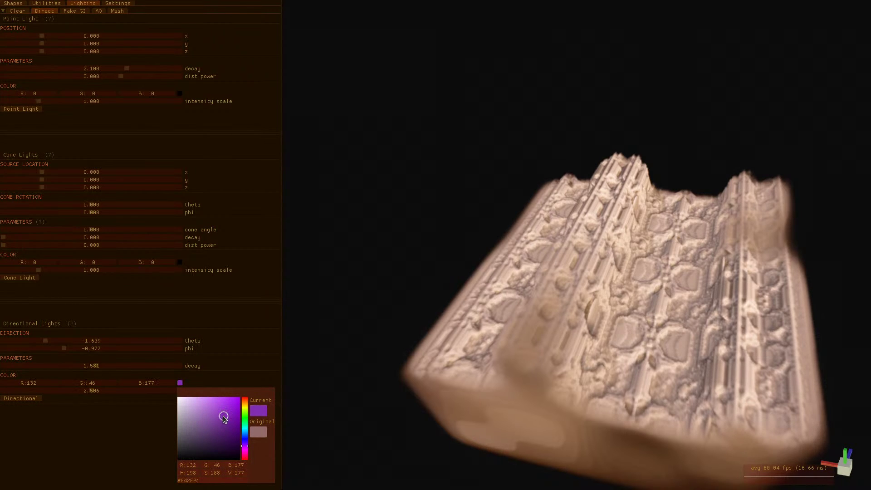
click(122, 419)
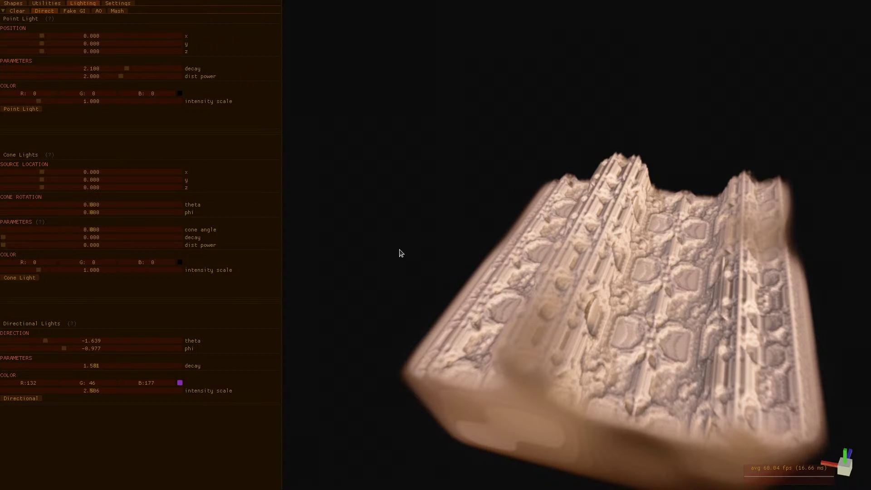
Orbit the volume from the carved channels to its smooth side wall, examining the shading along the relief's edge
key(d)
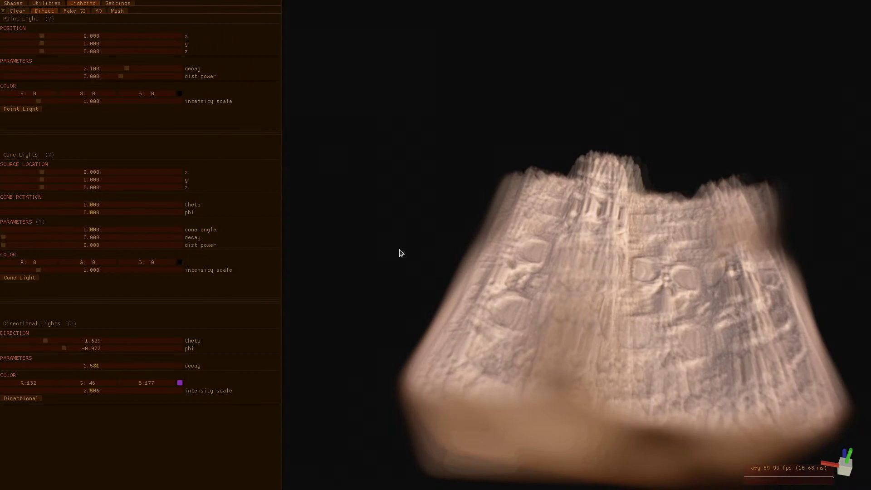
key(e)
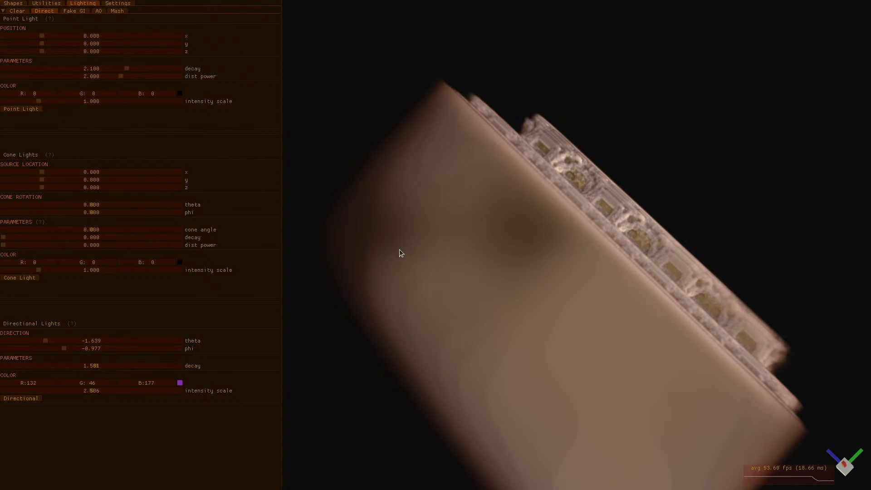
key(e)
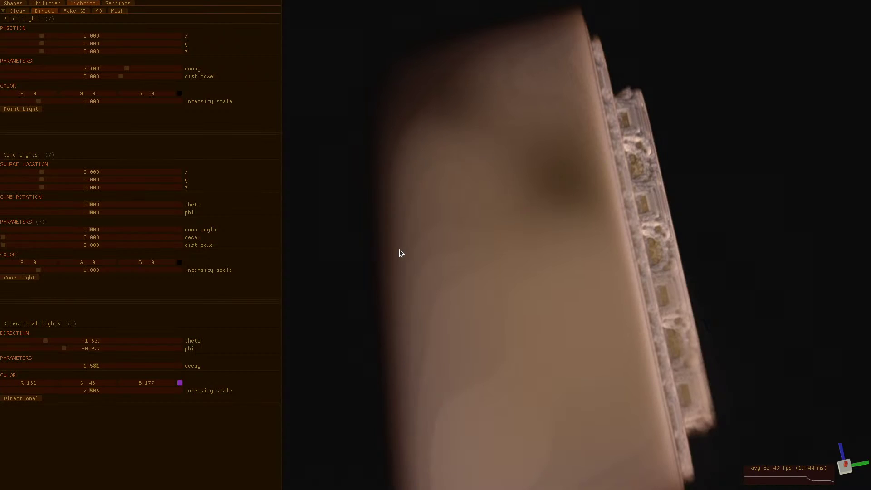
key(Page_Down)
key(Page_Down)
key(Page_Down)
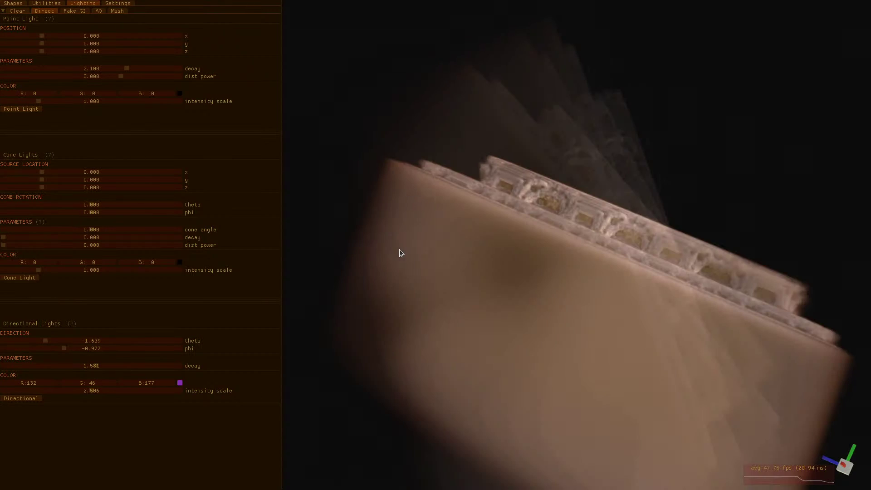
key(Page_Down)
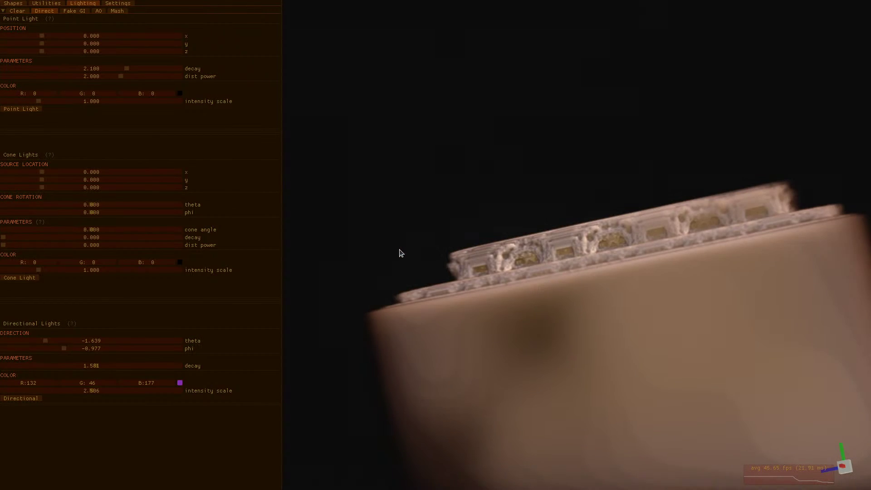
Level the volume and tilt it to a raised view across the carved ridges, examining the recesses under the current lighting
key(Down)
key(Down)
key(Down)
key(Page_Up)
key(Page_Up)
key(Page_Up)
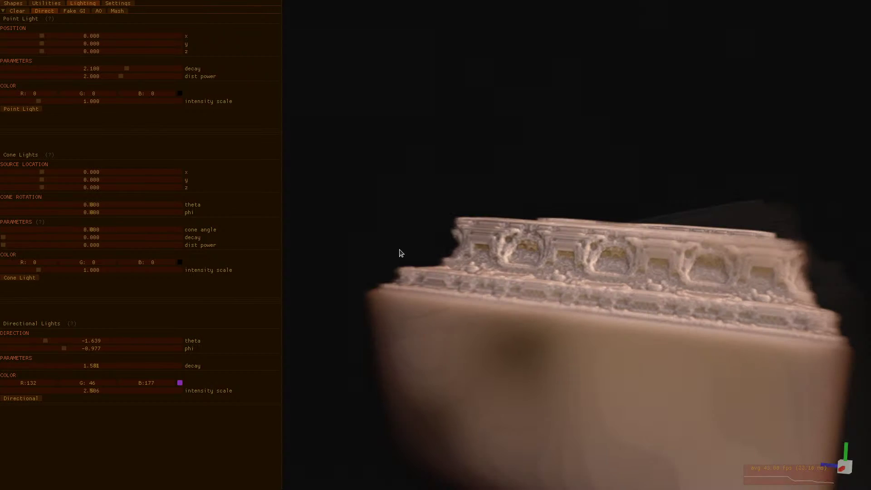
key(Down)
key(Down)
key(Down)
key(Down)
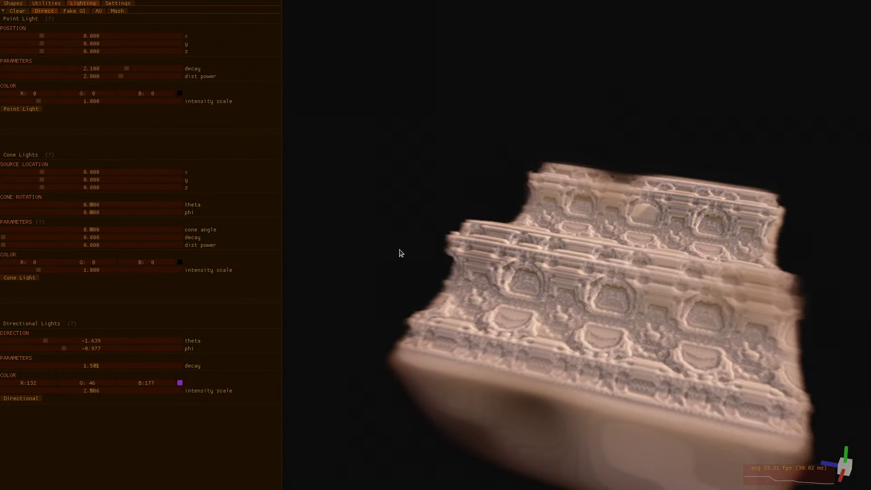
key(Left)
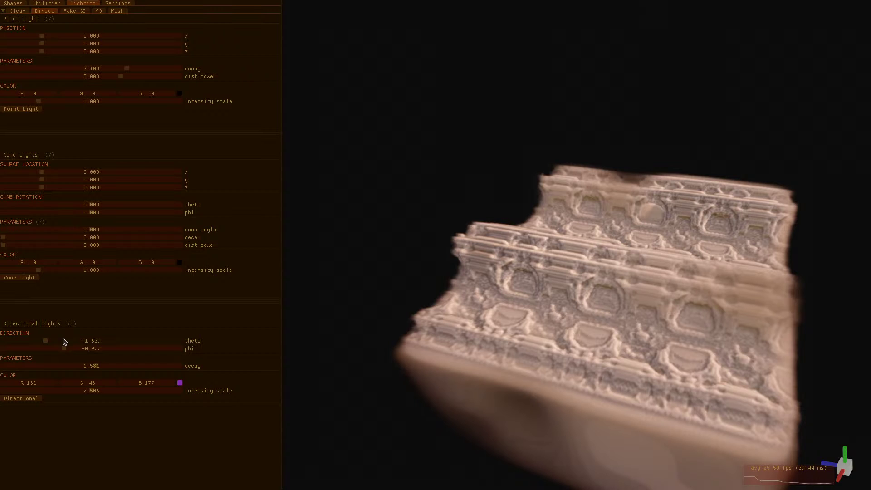
Apply the purple directional light to the volume five times to build up its tint on the ridges
click(19, 398)
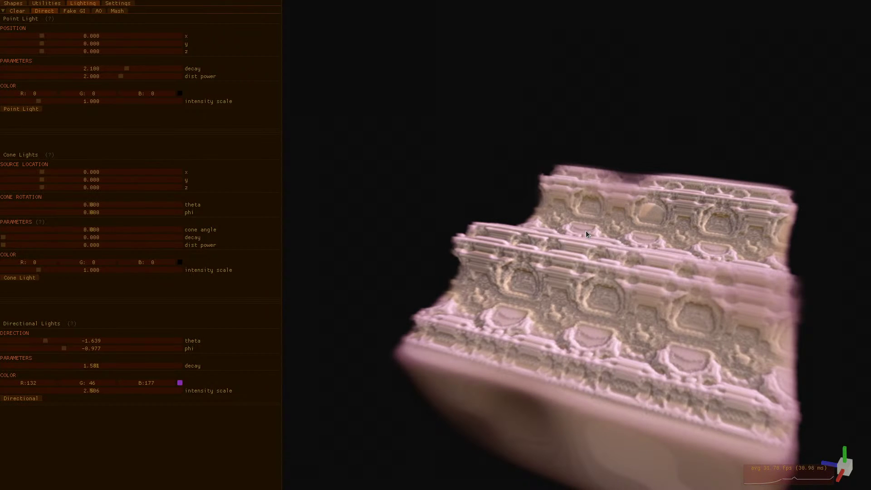
click(9, 398)
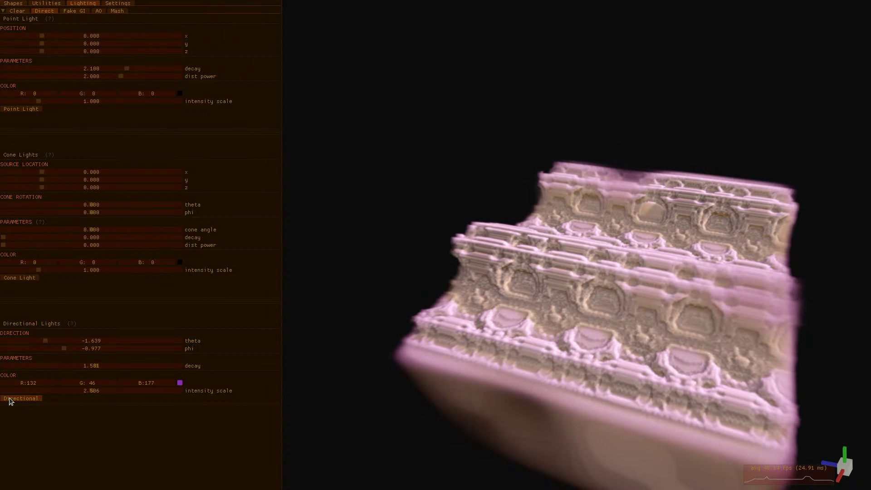
click(9, 398)
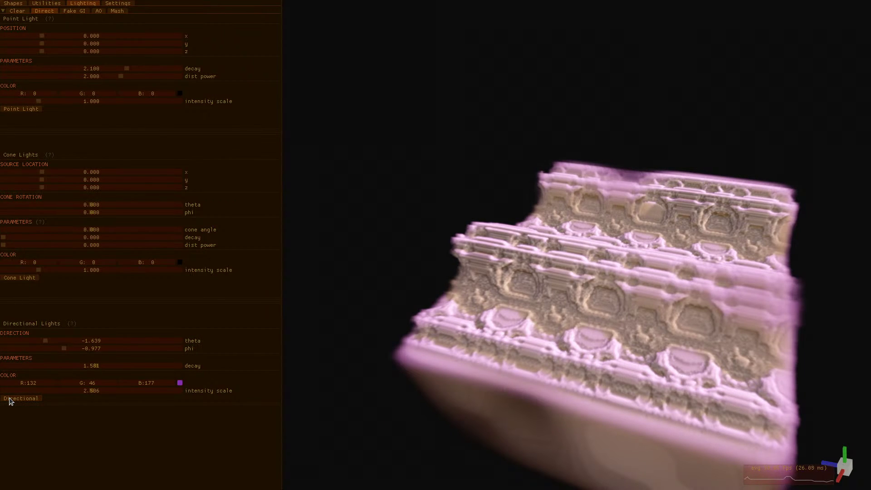
click(9, 398)
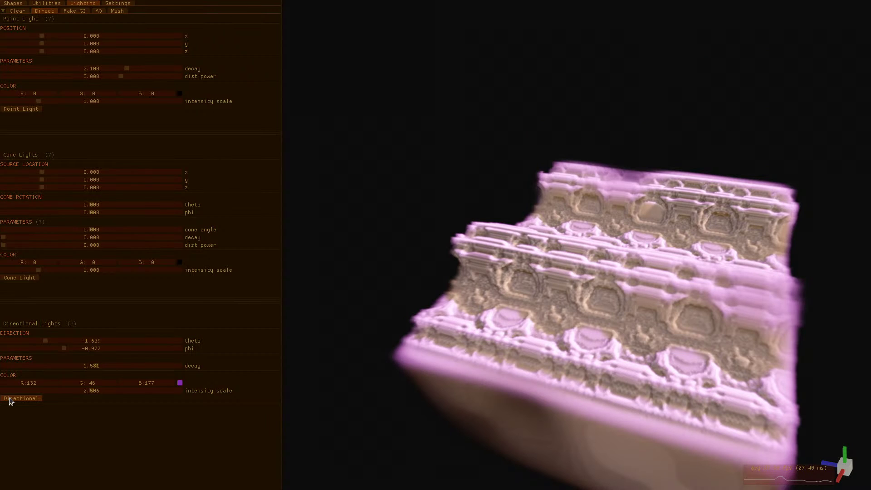
click(10, 399)
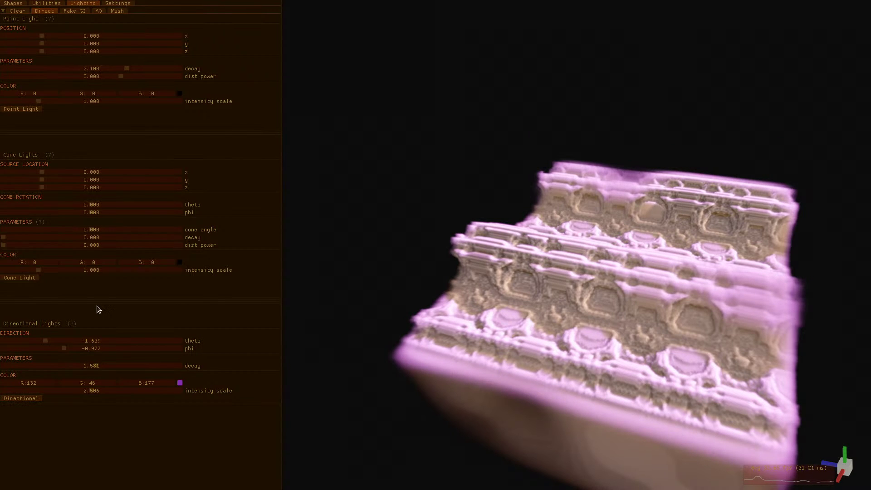
Apply a green directional light with theta 1.768, color red 79, green 187, blue 69, and intensity scale 2.982
drag(133, 340, 141, 343)
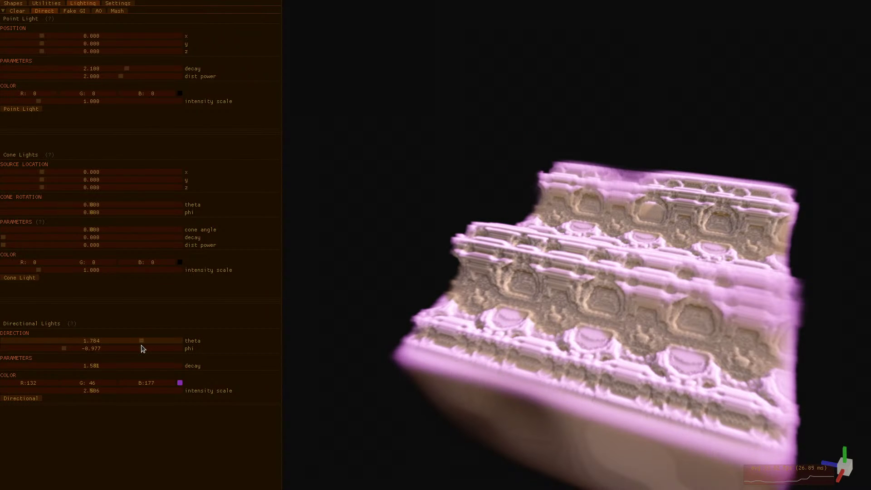
click(180, 382)
click(245, 417)
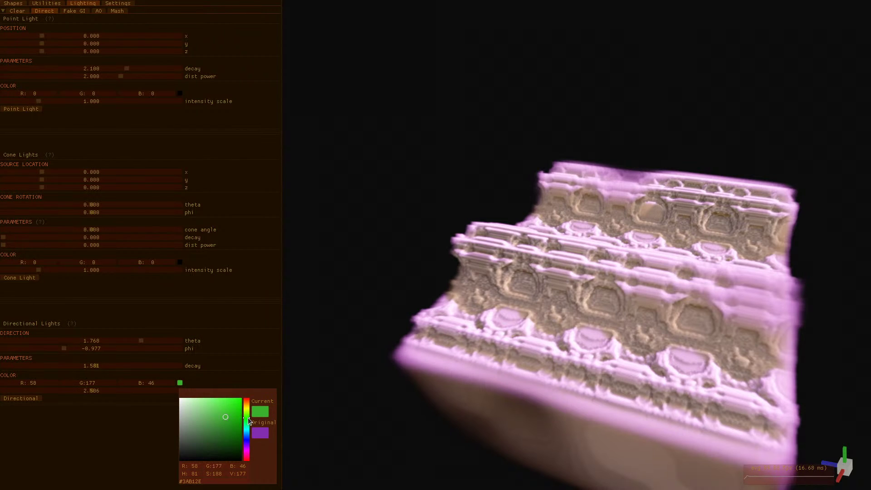
click(221, 436)
click(218, 415)
click(47, 410)
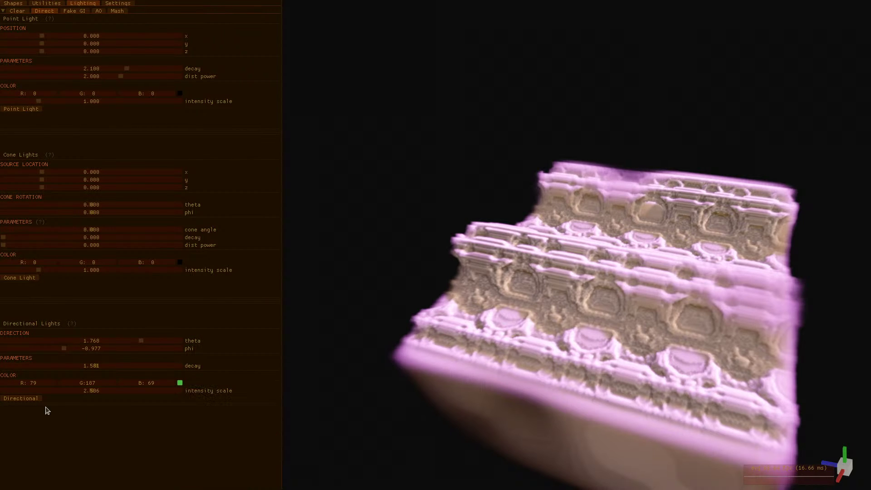
click(109, 391)
click(21, 400)
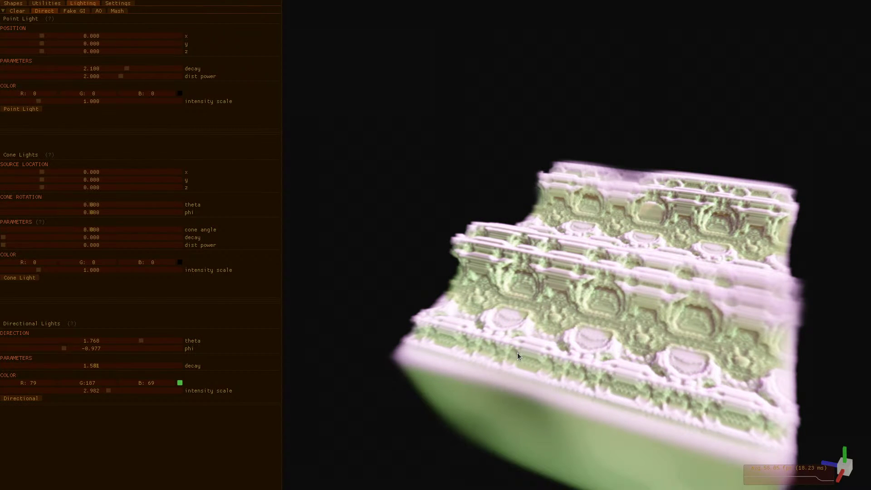
Orbit the volume to a raised view along its channels, examining how the green and purple lights mix on the relief
key(Left)
key(Left)
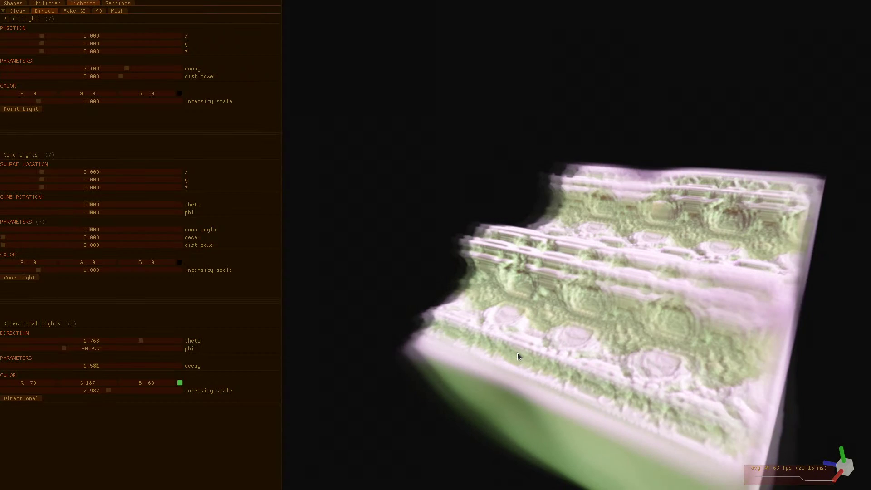
key(Left)
key(Left)
key(Left)
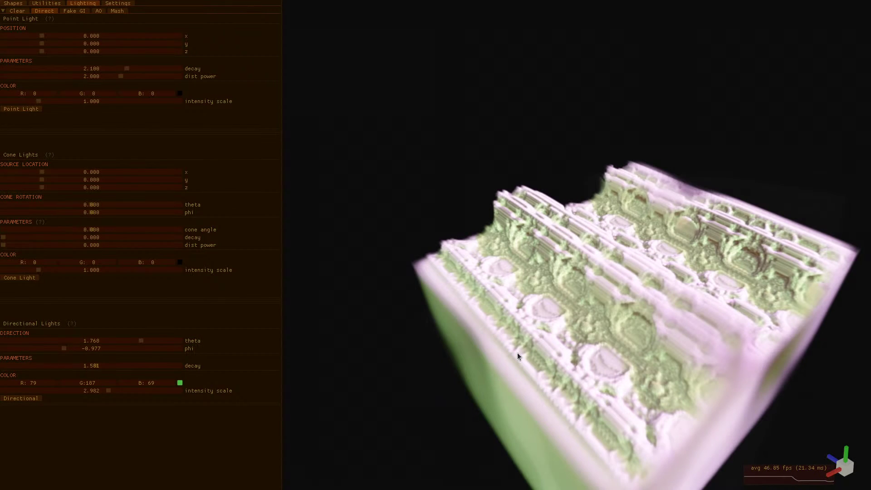
key(Left)
key(Left)
key(Left)
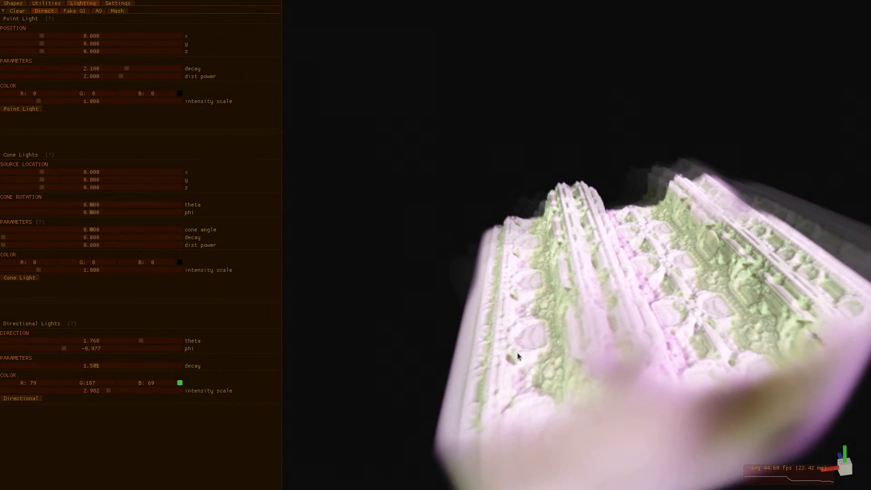
key(Up)
key(Up)
key(Up)
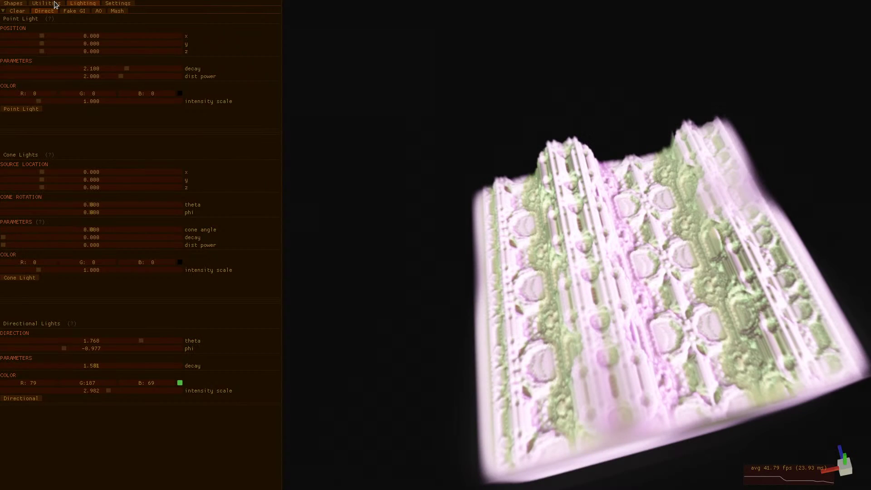
Apply fake global illumination to the volume twice and inspect the result from a low angle along the channels
click(71, 12)
click(25, 67)
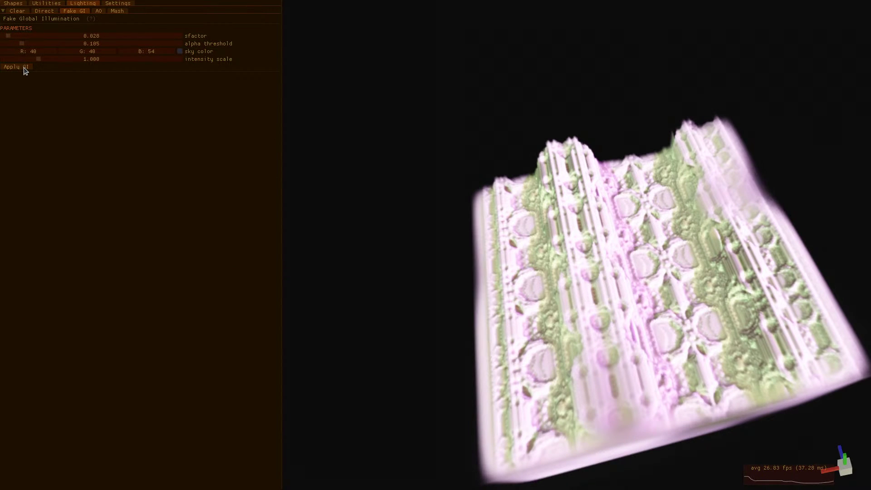
click(24, 68)
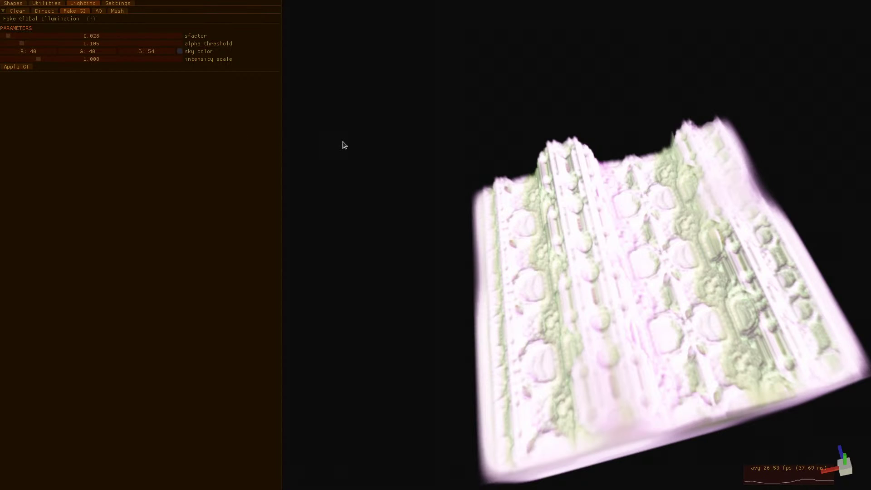
key(Down)
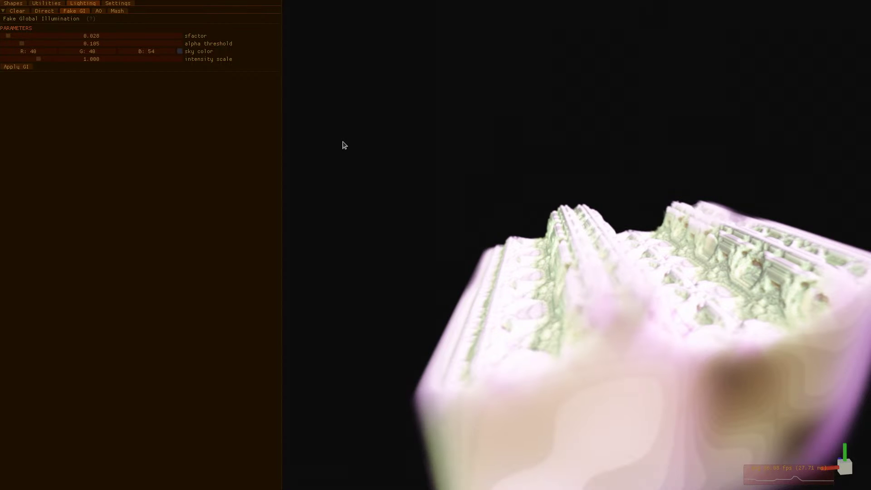
key(Left)
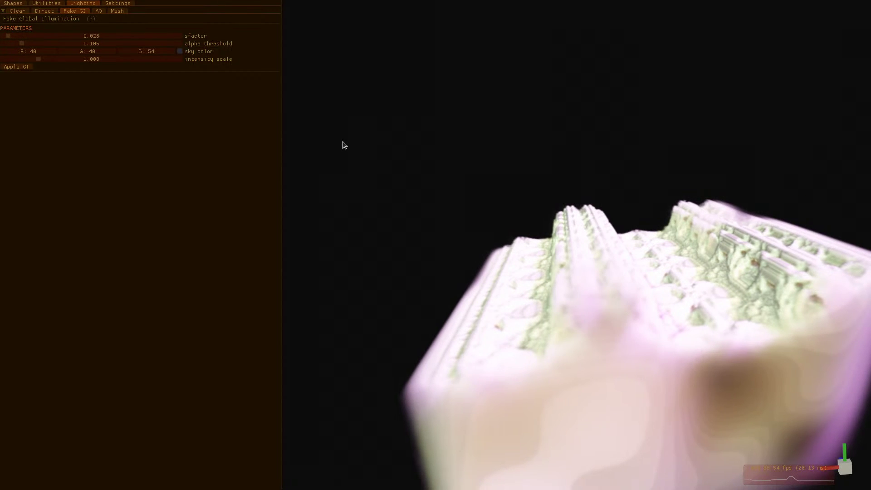
Apply ambient occlusion with radius 1 to the volume repeatedly to deepen the shadows in the carved recesses
click(99, 11)
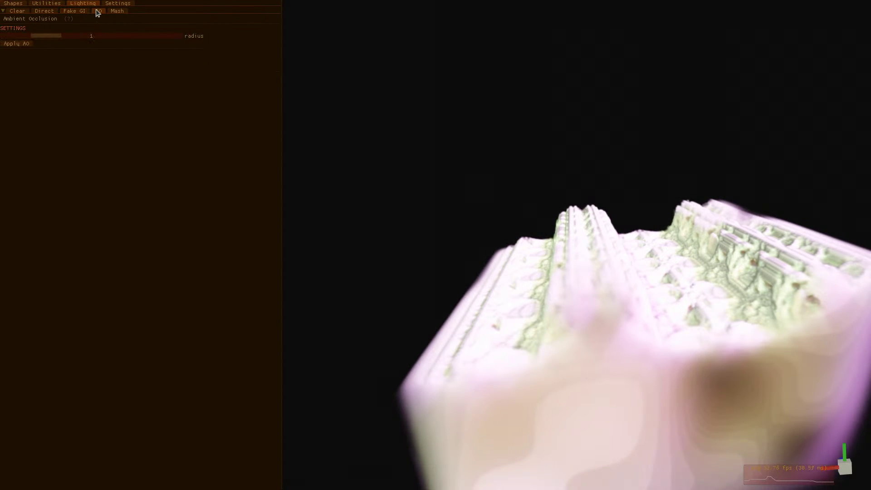
click(7, 45)
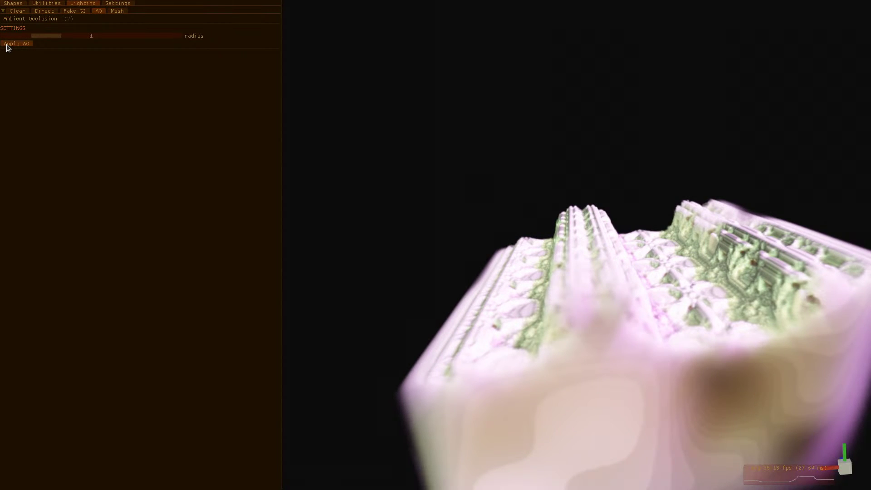
click(7, 46)
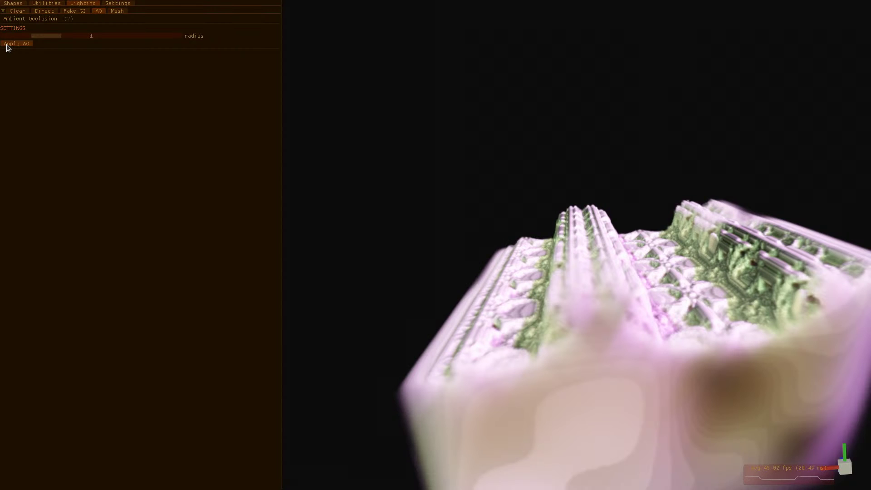
click(7, 45)
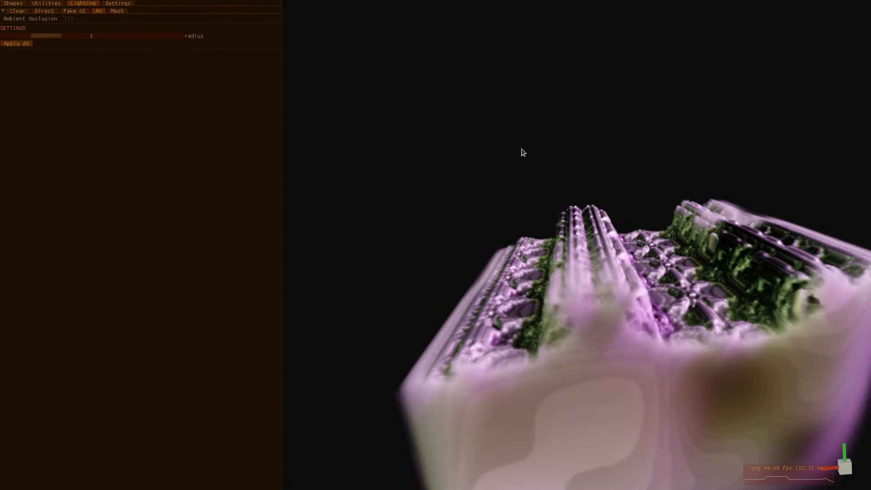
Orbit around the volume's carved face, underside and side walls, examining the combined colored lighting and ambient occlusion
middle_drag(521, 149, 521, 148)
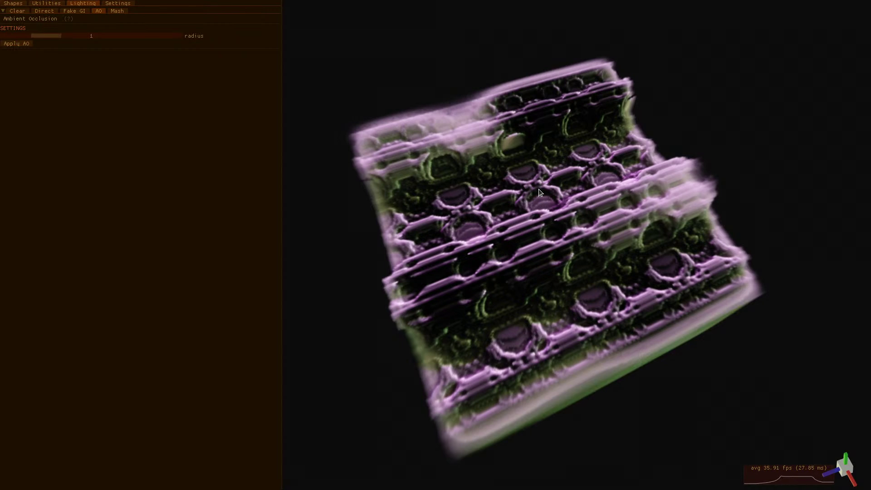
middle_drag(538, 189, 538, 189)
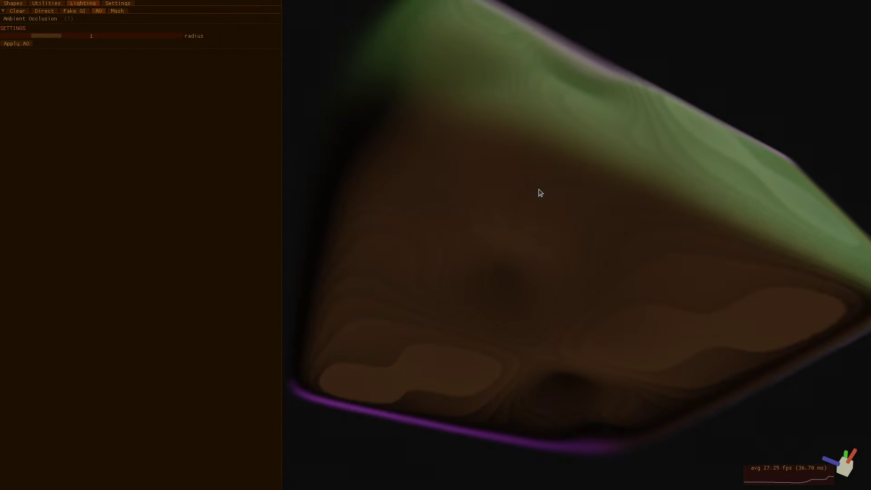
key(Down)
key(Down)
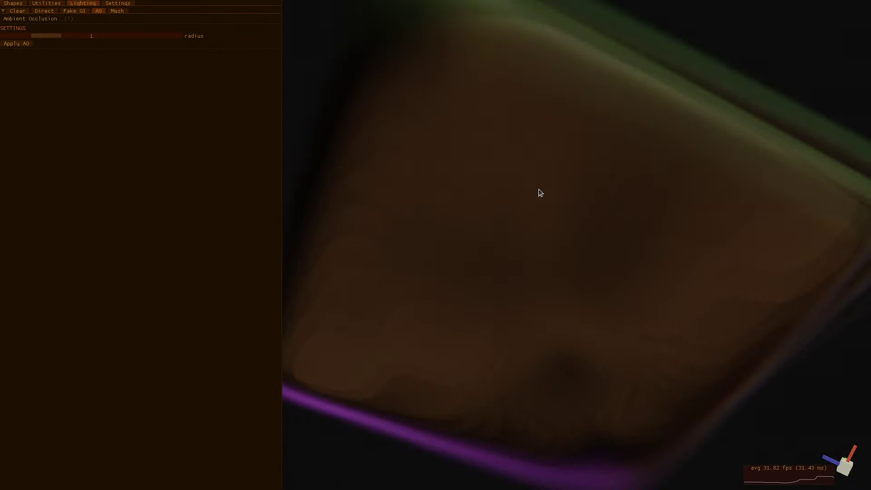
key(Down)
key(Down)
key(Down)
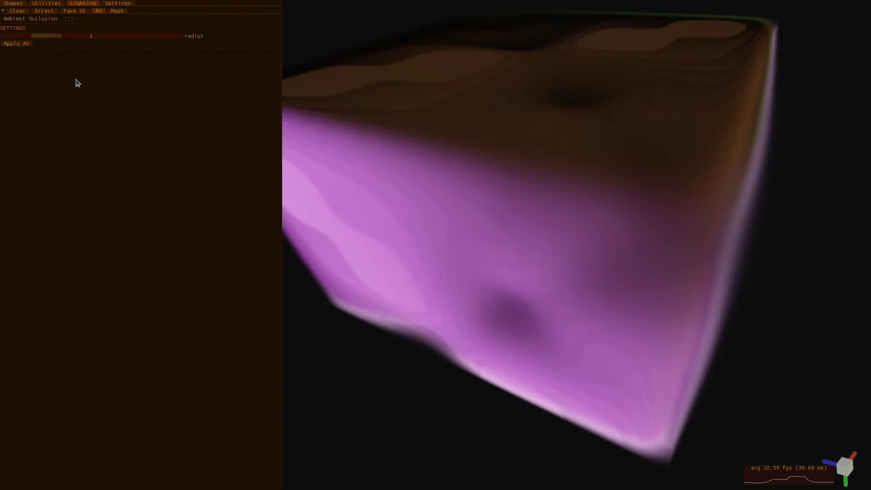
Apply a blue directional light to the volume with color R 29, G 72, B 172 and phi 1.461
click(43, 11)
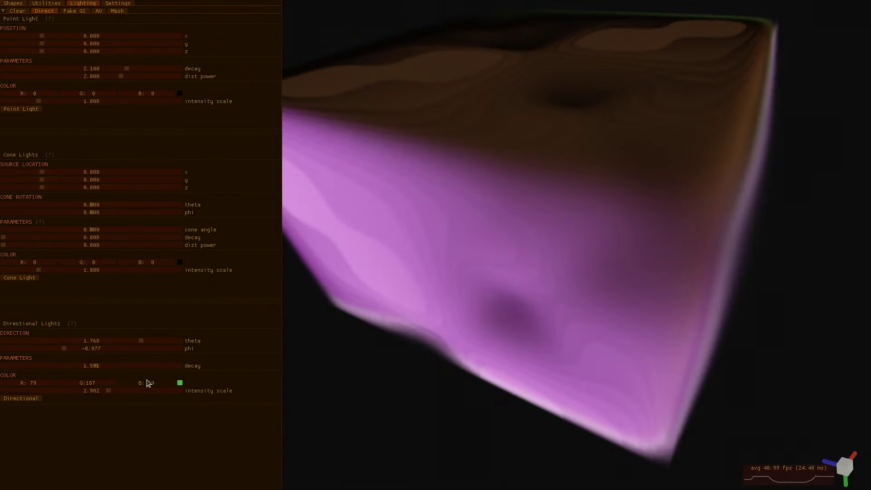
click(179, 383)
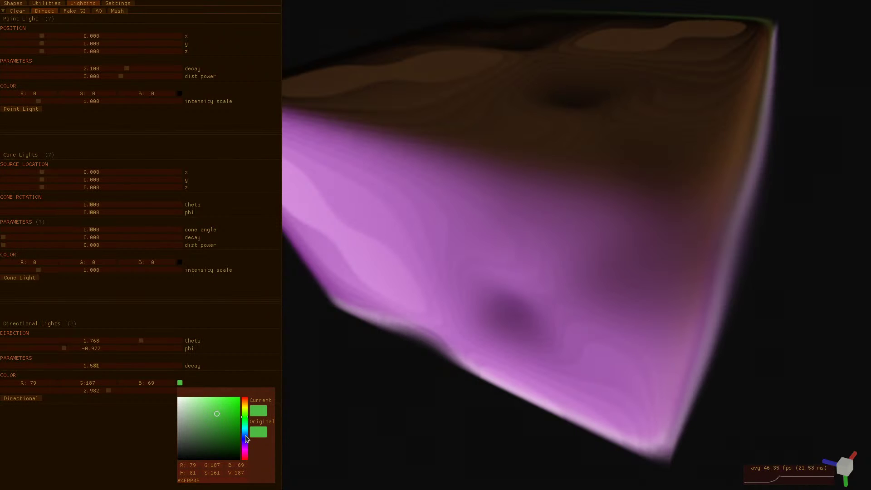
click(245, 438)
click(229, 417)
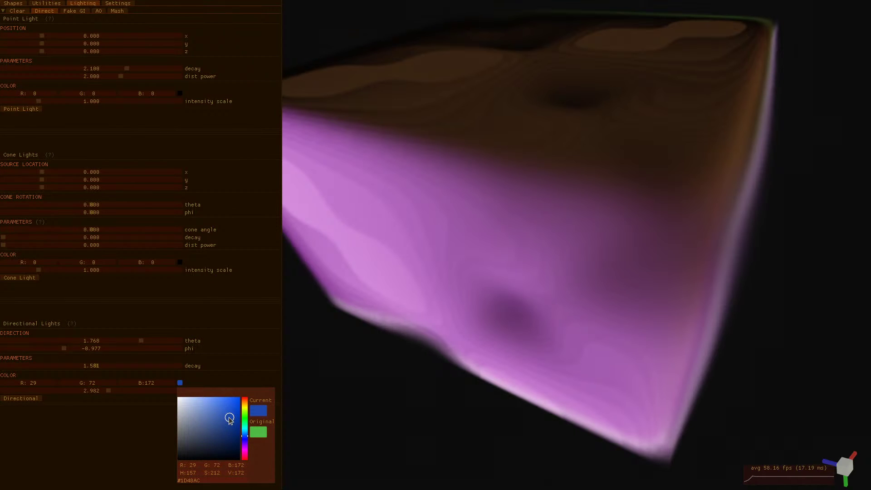
click(93, 393)
click(109, 348)
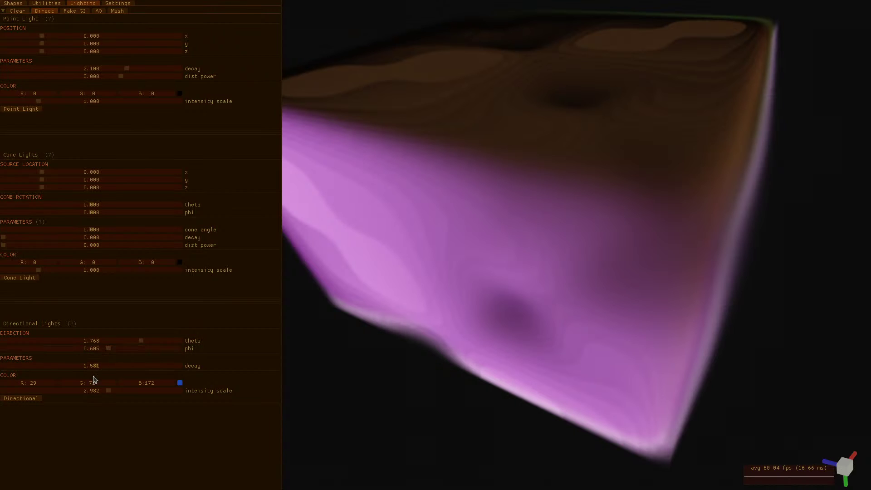
click(132, 348)
click(26, 396)
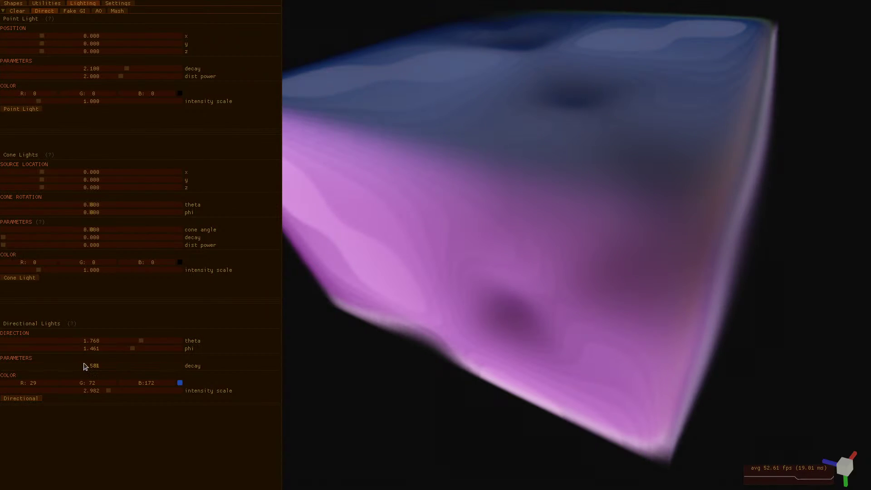
Set the directional light's decay to 1.928 and apply the blue light twice
click(108, 365)
drag(108, 366, 117, 366)
click(31, 397)
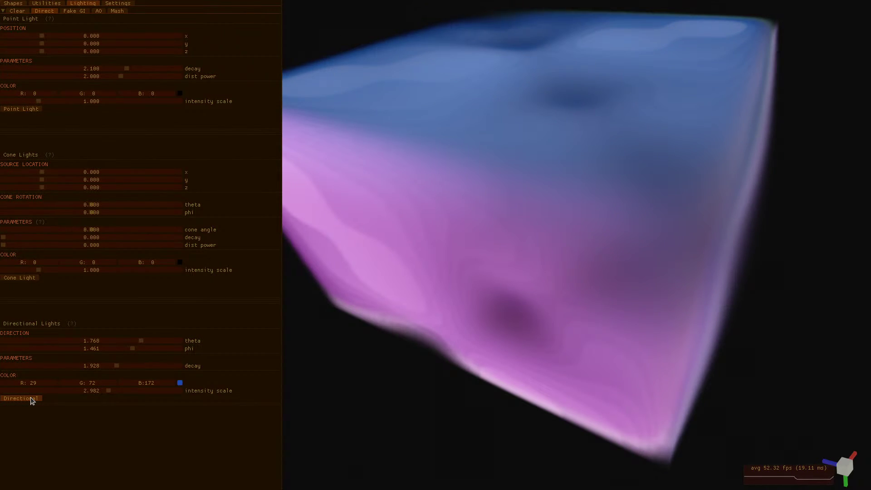
click(31, 397)
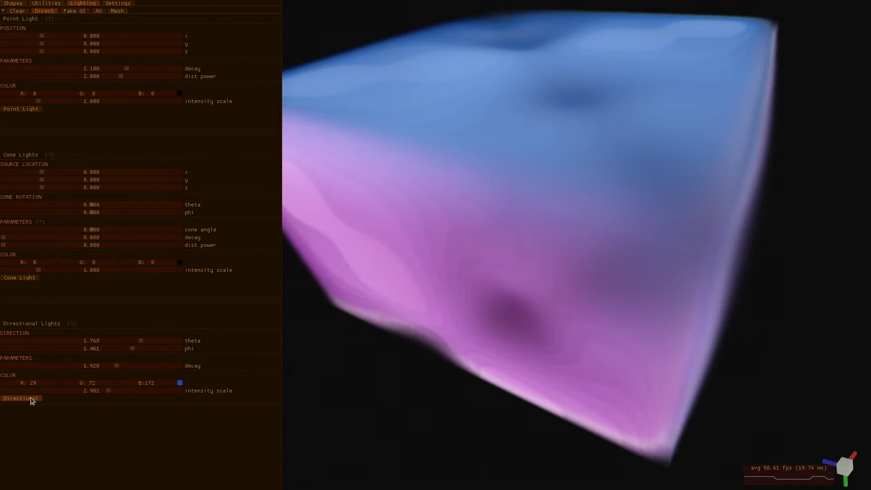
Orbit around the volume and zoom out to examine the blue light on its smooth faces
key(Down)
key(Down)
key(Down)
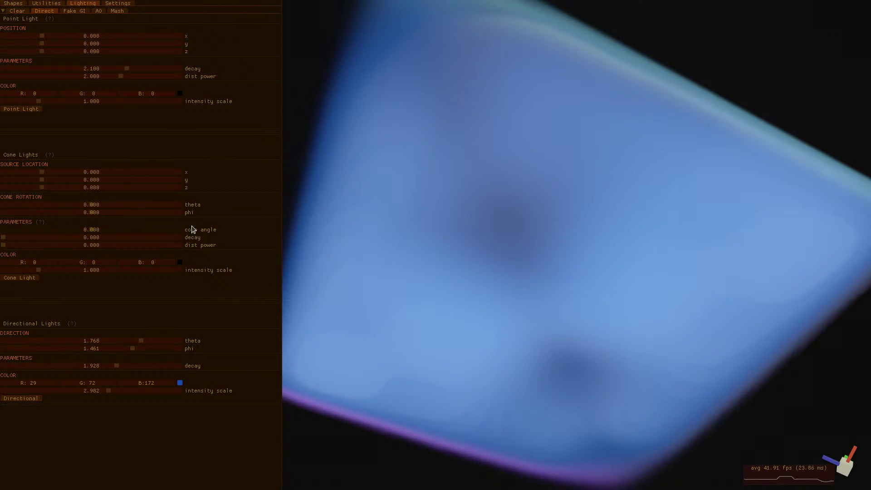
scroll(604, 310, down, 5)
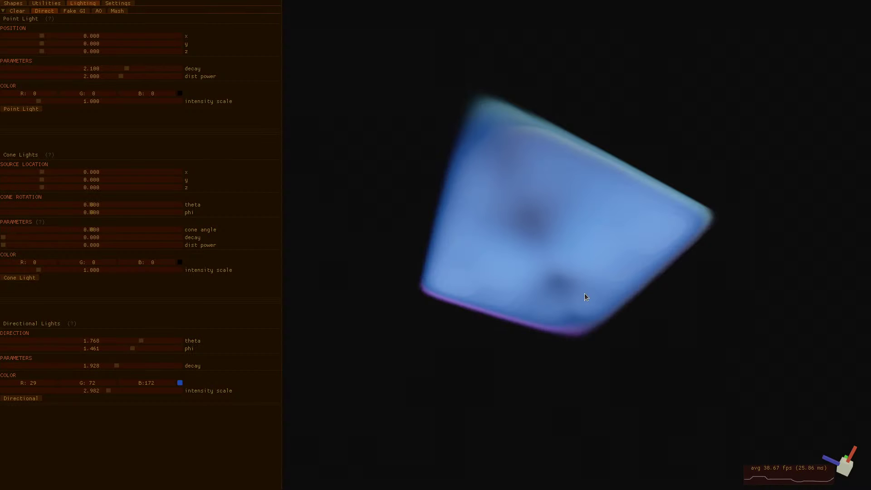
key(Up)
key(Up)
key(Up)
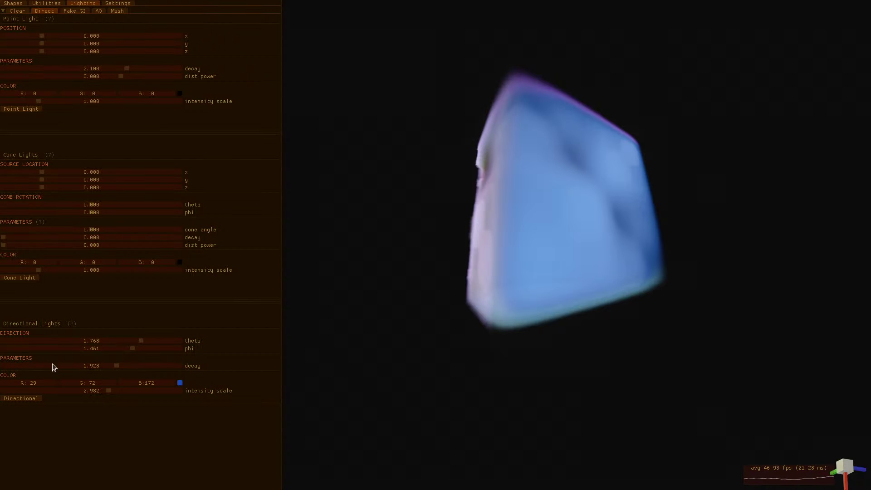
Set the directional light's decay to 1.041 and intensity scale to 4.165, and apply it twice
click(64, 365)
drag(141, 391, 150, 392)
click(20, 398)
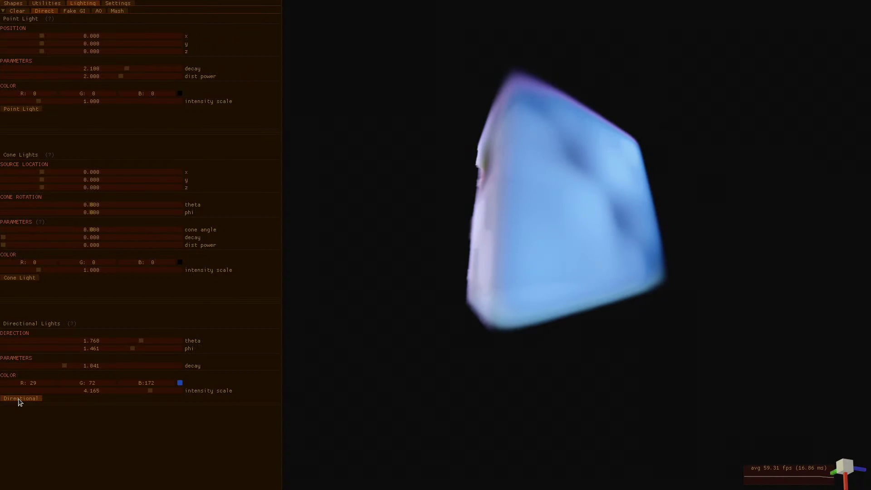
click(19, 399)
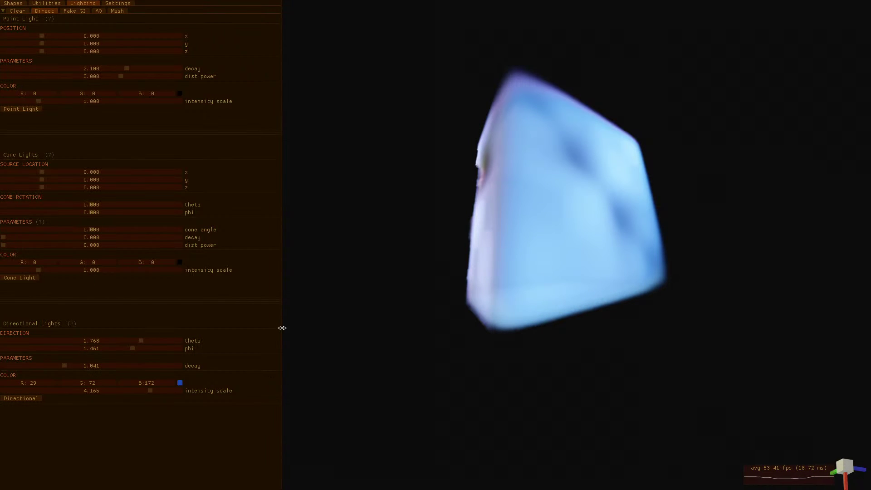
Redirect the blue light to theta -0.186 and phi -0.961 and apply it to the carved face
click(85, 340)
click(80, 348)
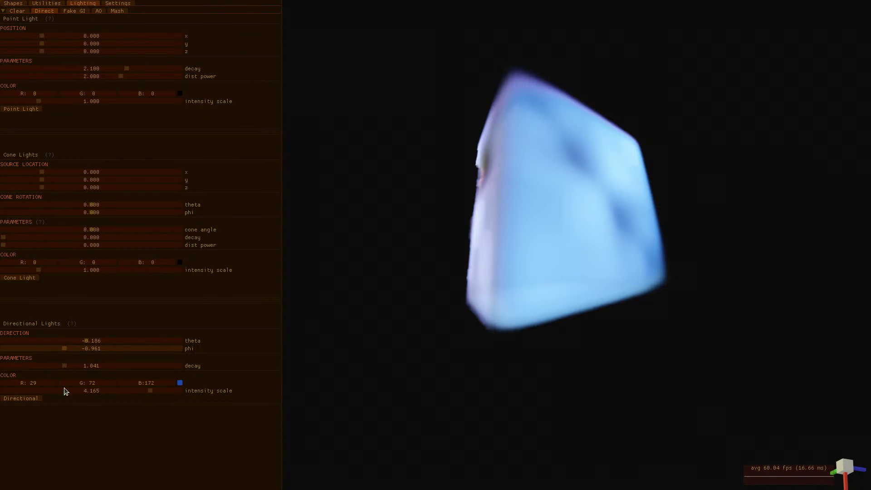
click(64, 348)
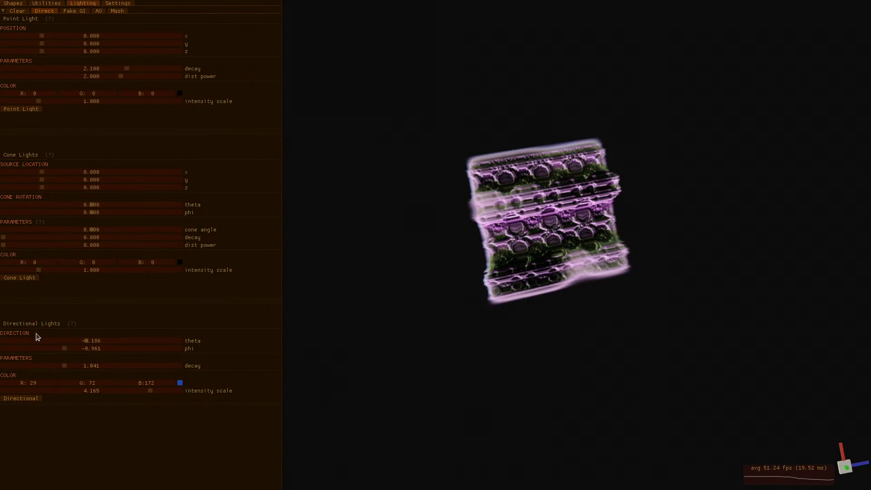
click(20, 398)
Zoom into the carved relief and orbit to its side wall, examining how the blue light mixes with the purple and green
scroll(597, 207, up, 5)
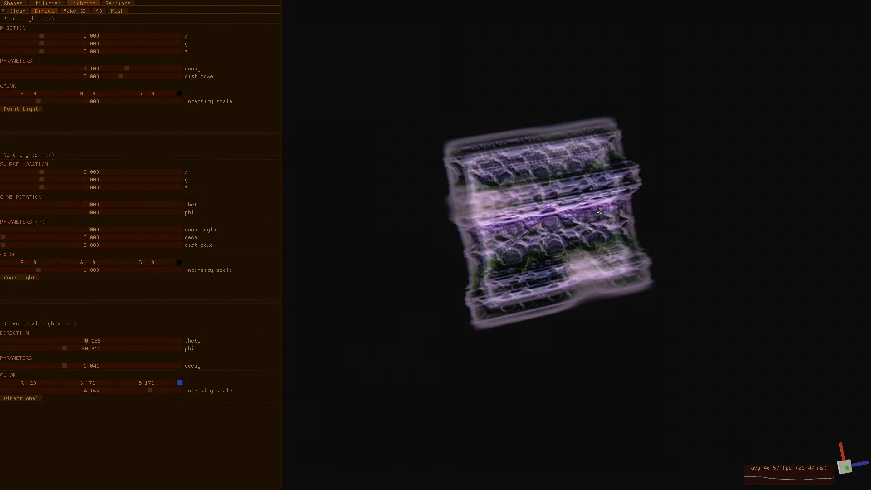
scroll(596, 208, up, 5)
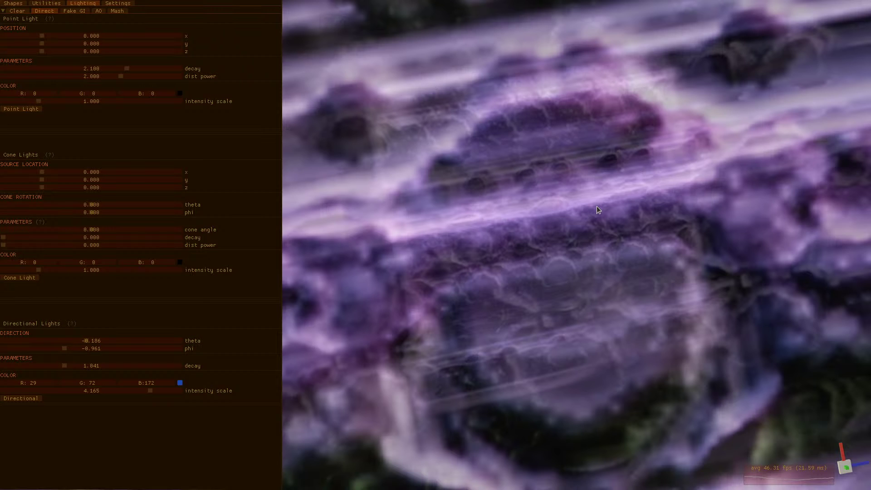
scroll(597, 210, up, 5)
scroll(597, 205, down, 5)
scroll(597, 206, up, 1)
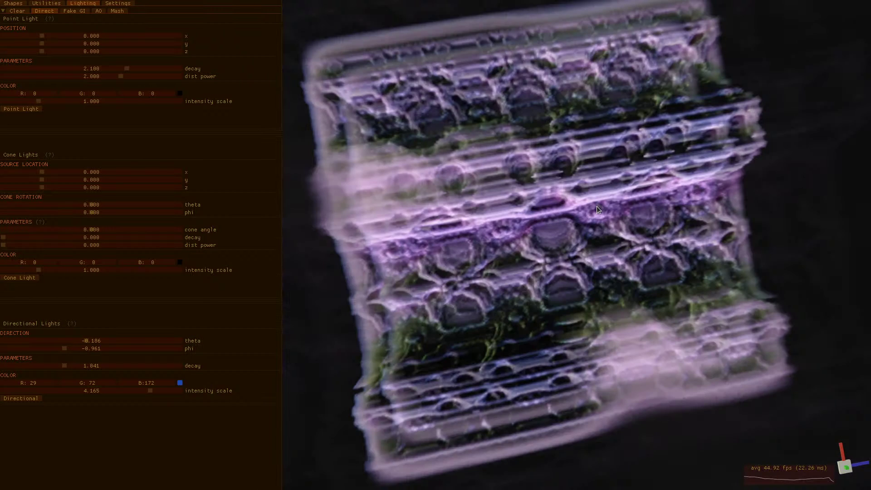
scroll(595, 209, down, 2)
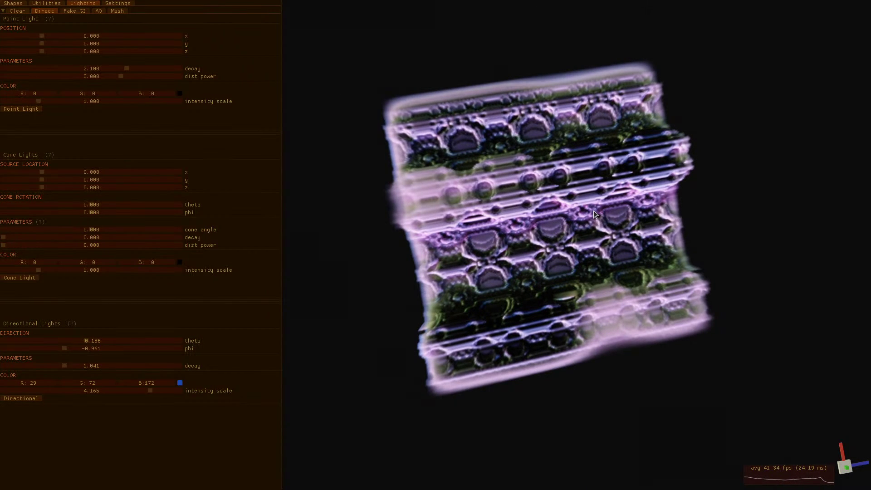
key(Right)
key(Right)
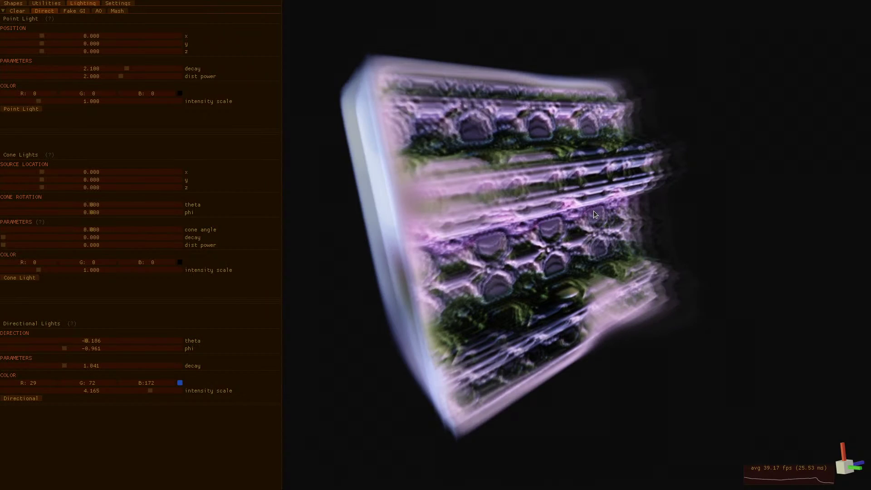
key(Right)
key(Right)
key(Right)
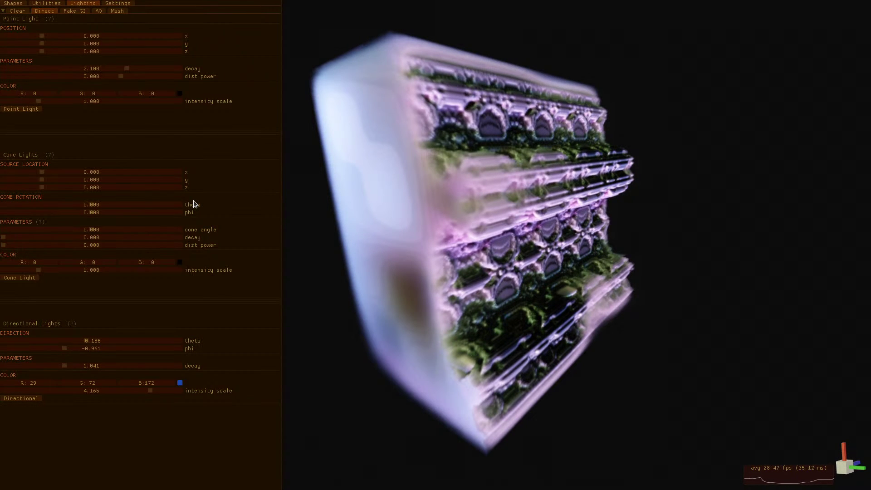
Apply the same blue directional light three more times to strengthen it on the carved relief
click(14, 399)
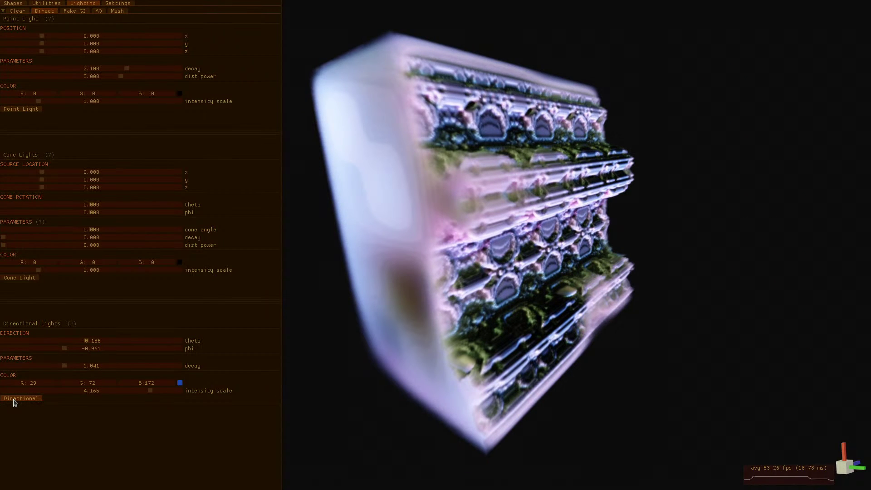
click(14, 399)
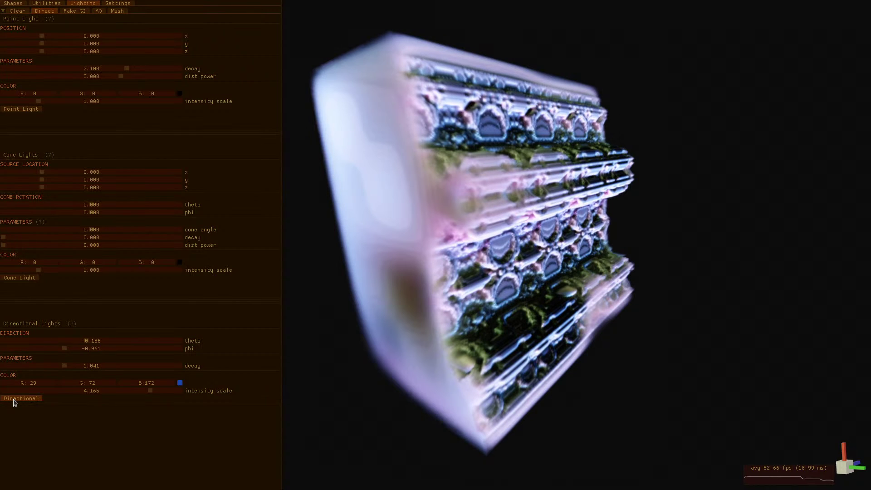
click(15, 401)
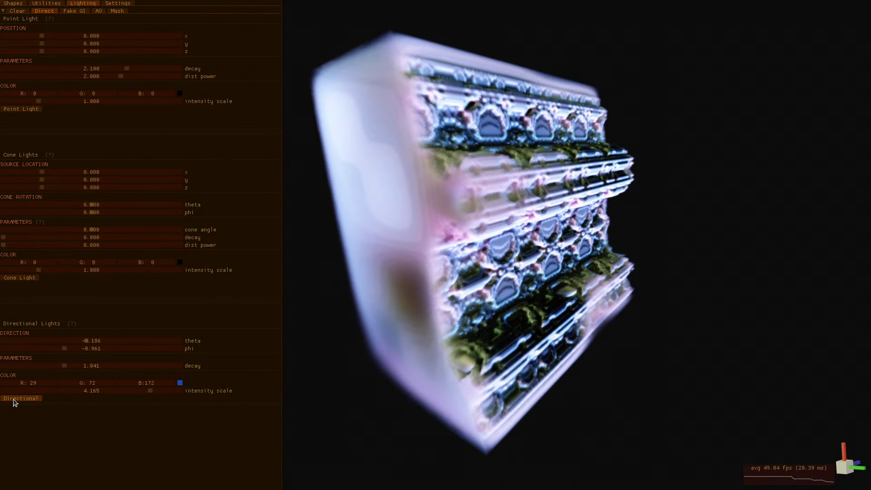
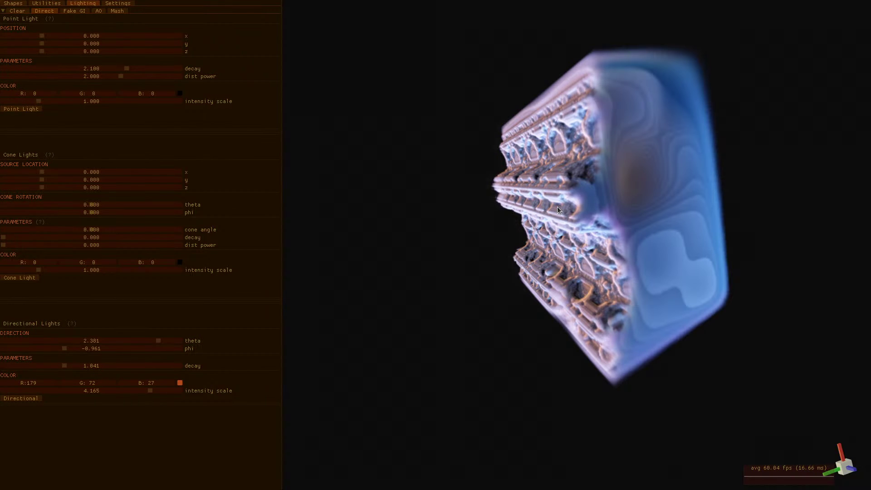
Orbit the volume from one side wall to the other, examining the orange and blue lighting across the carved face
key(Right)
key(Right)
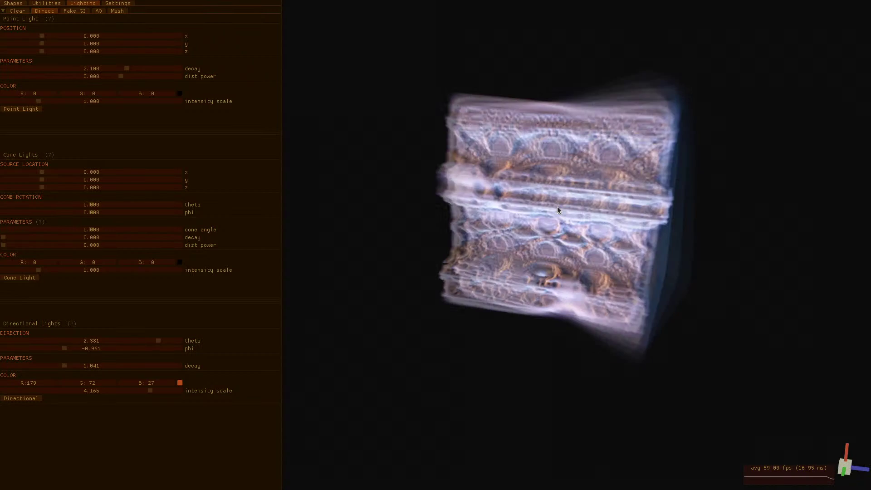
key(Right)
key(Right)
key(Right)
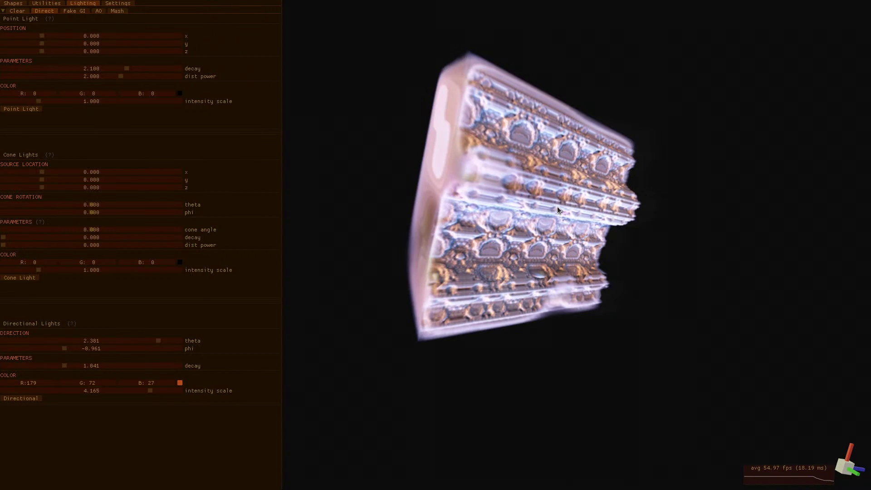
key(Right)
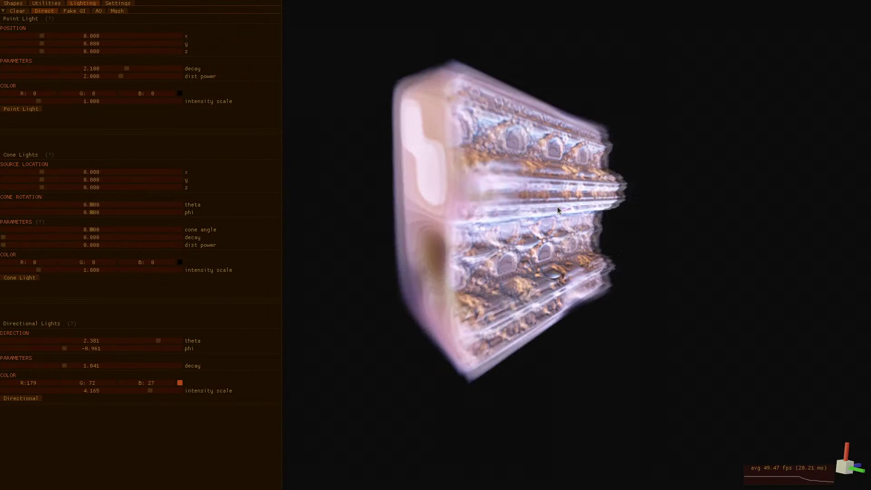
key(Right)
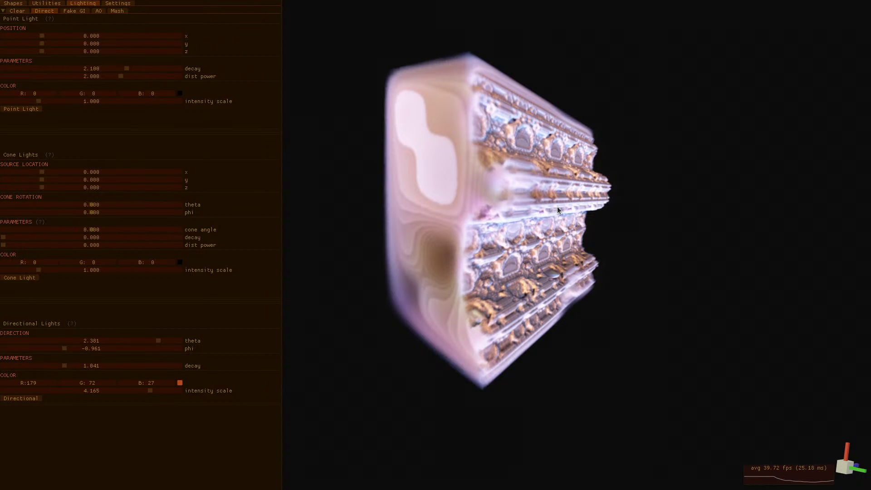
key(Left)
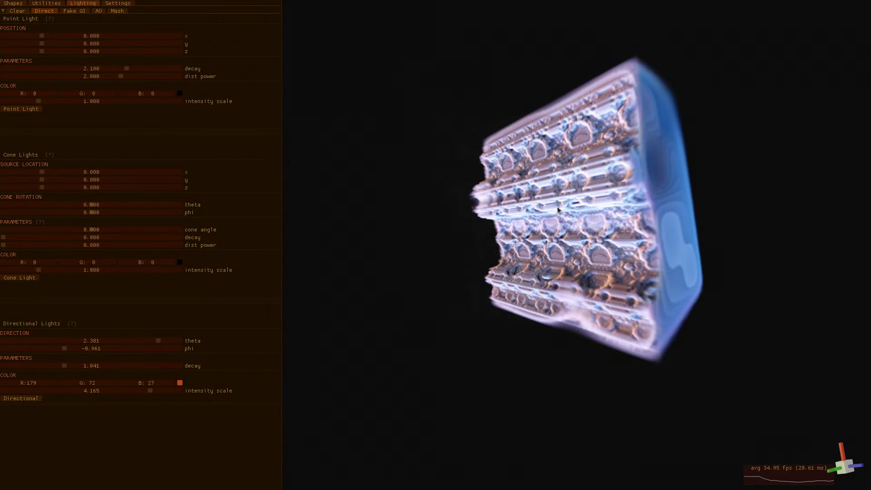
key(Left)
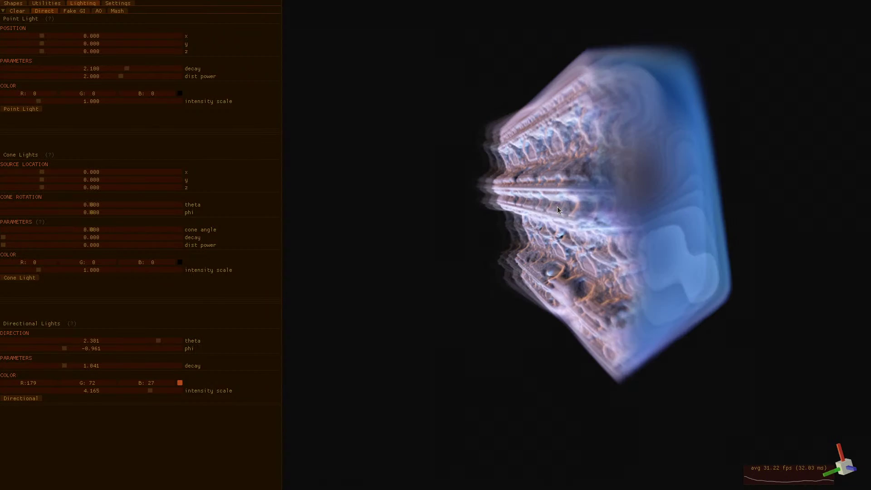
key(Page_Down)
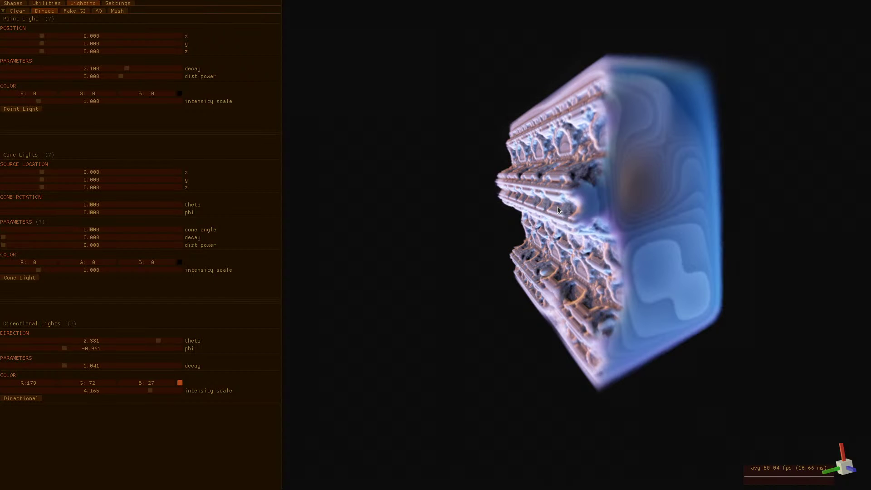
Capture a selected-area screenshot framing the whole lit volume, and resume orbiting around it
key(Print)
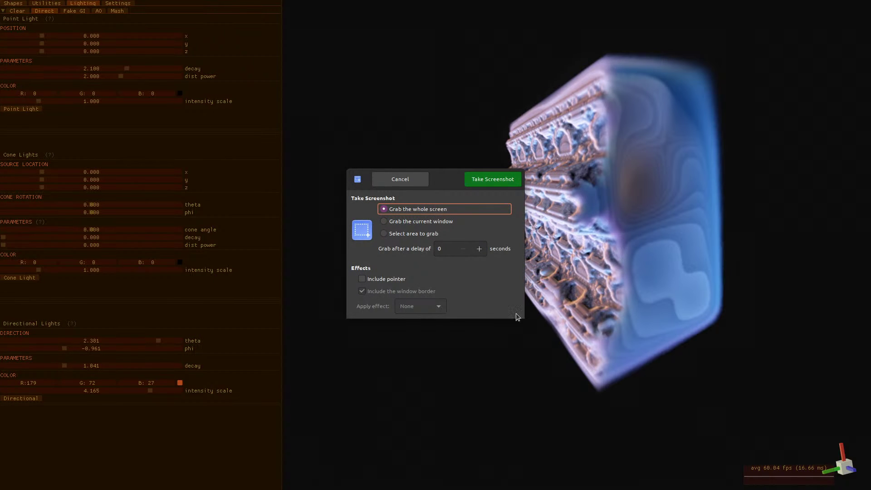
click(401, 234)
click(491, 174)
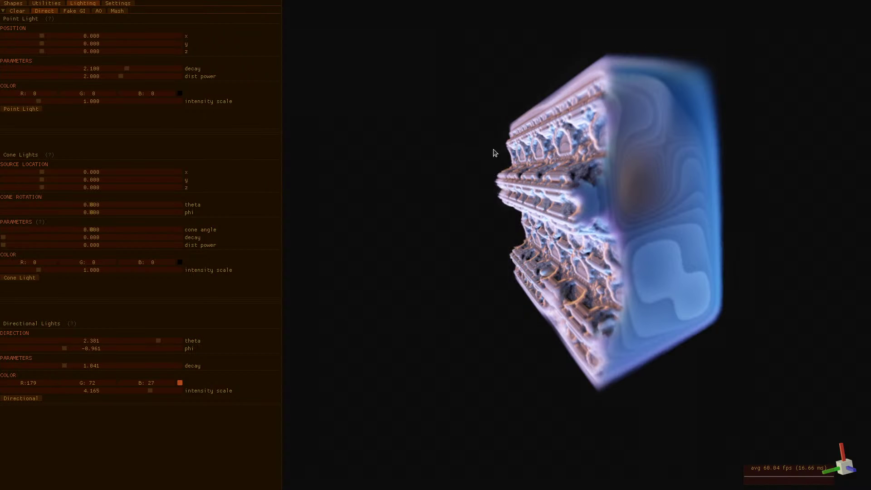
drag(474, 34, 741, 409)
click(485, 203)
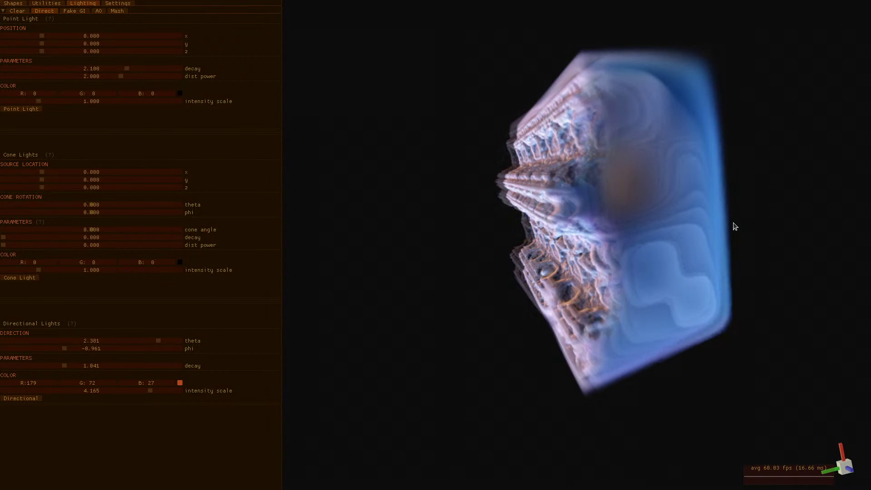
key(e)
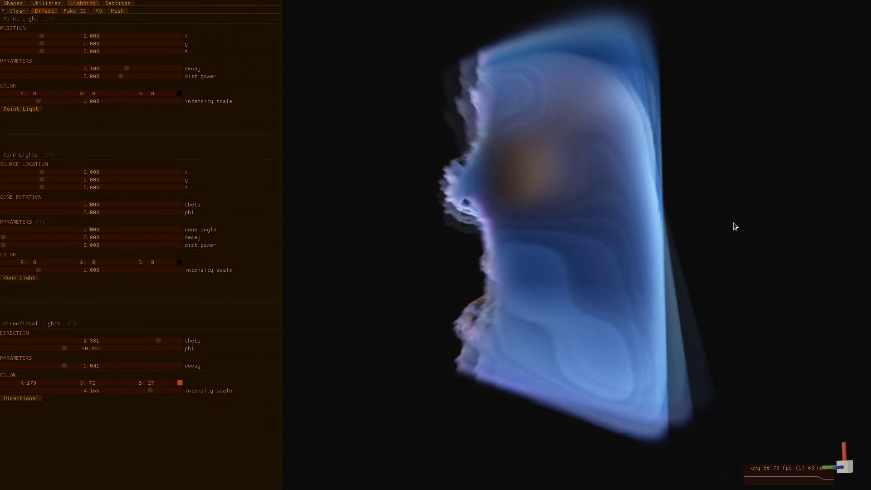
Orbit the lit volume from its side wall to its smooth back, examining the blue and pink lighting on the uncarved faces
key(d)
key(d)
key(d)
key(d)
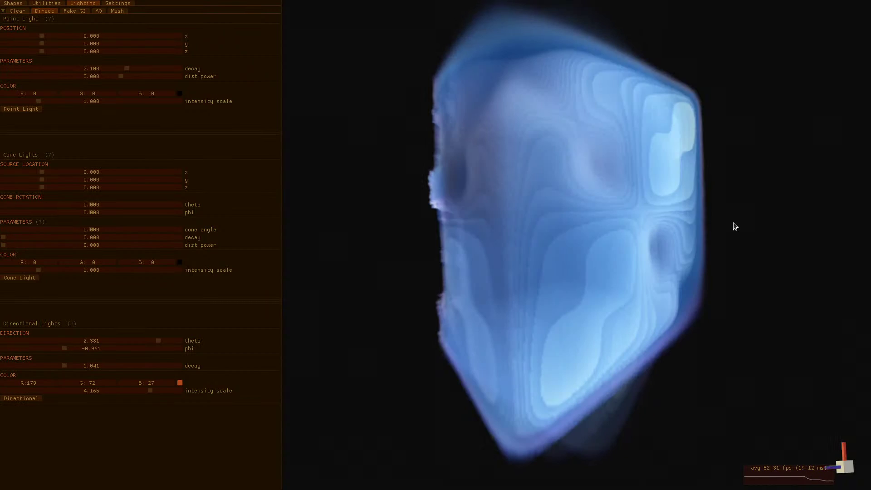
key(w)
key(w)
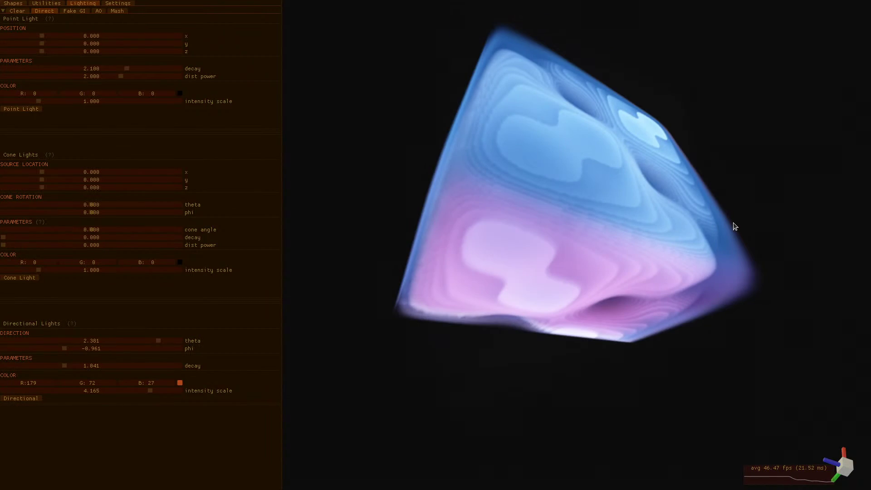
key(d)
key(d)
key(d)
key(w)
key(w)
key(w)
key(w)
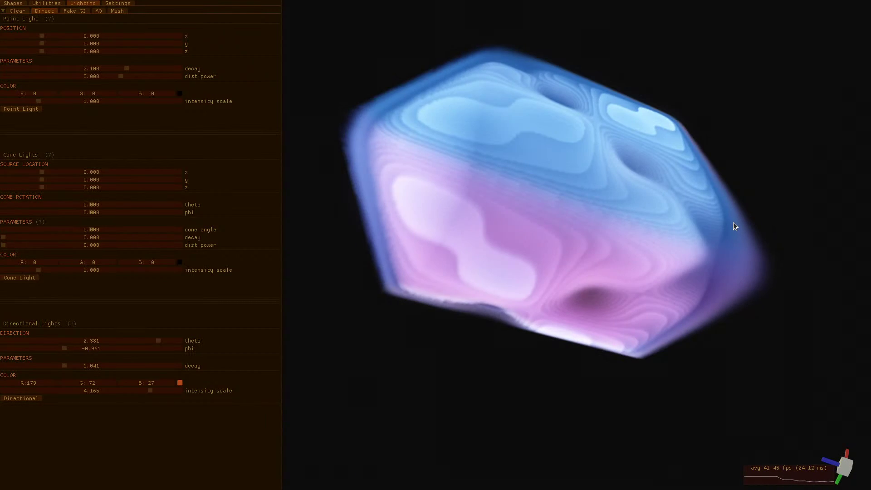
Orbit past the pink and orange walls to the carved face and roll the volume, examining the mixed lighting on the relief
key(d)
key(d)
key(d)
key(d)
key(d)
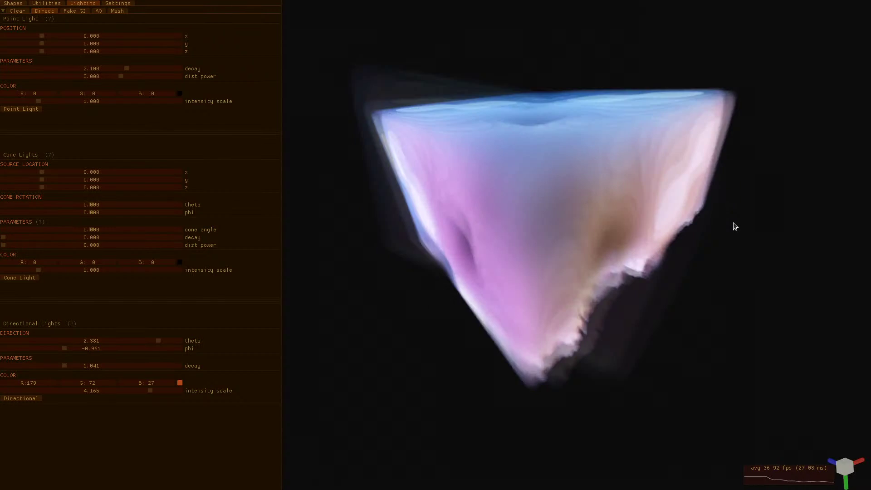
key(w)
key(w)
key(w)
key(w)
key(s)
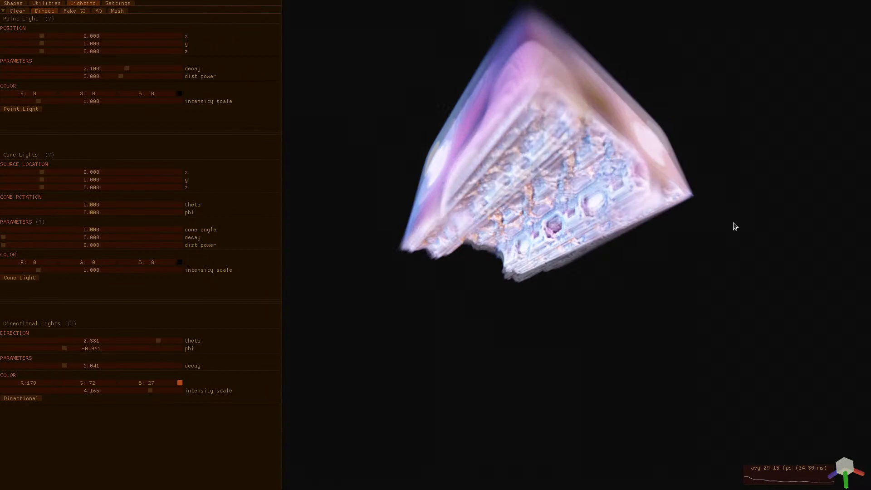
key(w)
key(a)
key(a)
key(e)
key(e)
key(e)
key(e)
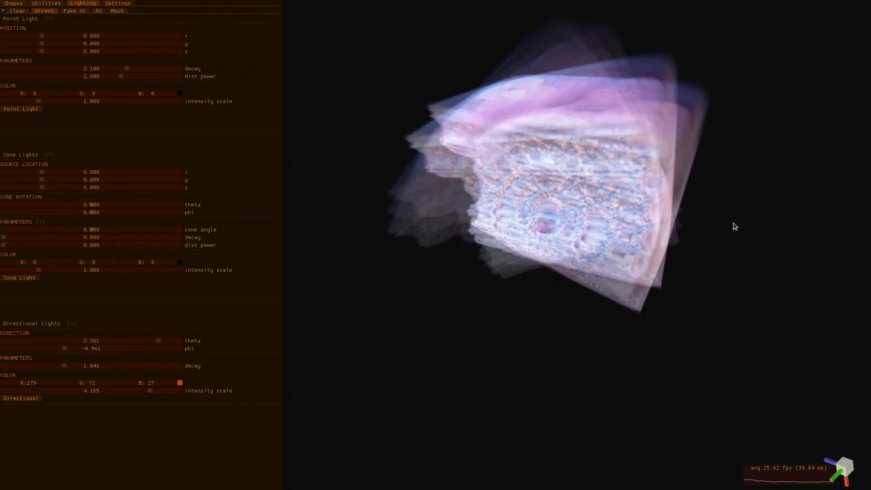
Turn the volume past its cream side wall to the opposite blue wall, examining the contrast between the warm and cool lights
key(w)
key(w)
key(w)
key(d)
key(d)
key(d)
key(d)
key(d)
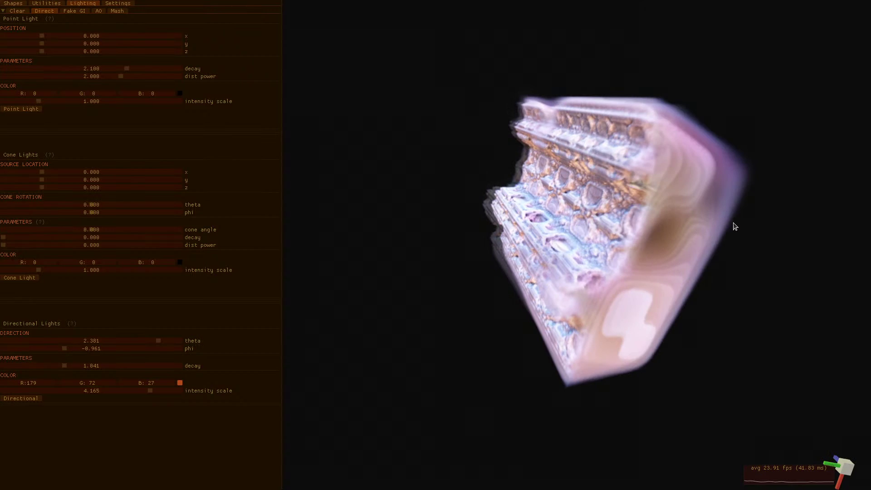
key(e)
key(e)
key(e)
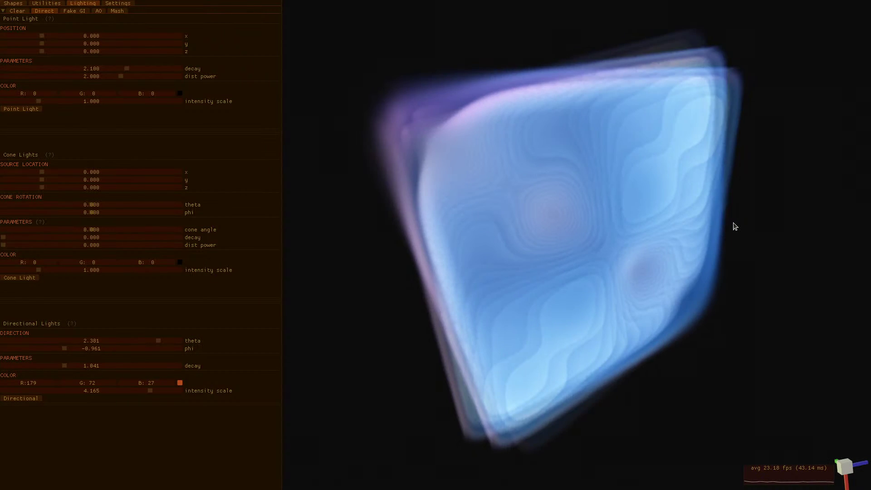
Level the volume and rotate it from the blue wall past the cream wall until the carved relief comes into view
key(w)
key(w)
key(a)
key(a)
key(a)
key(a)
key(a)
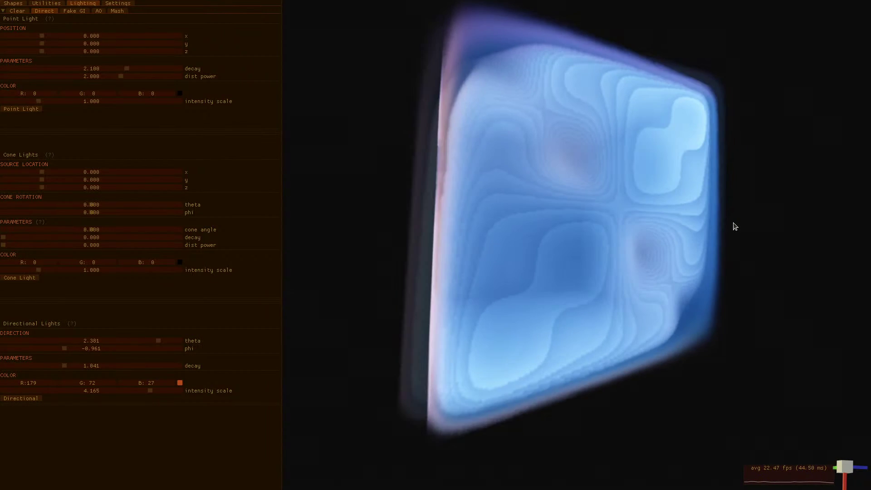
key(a)
key(a)
key(a)
key(a)
key(a)
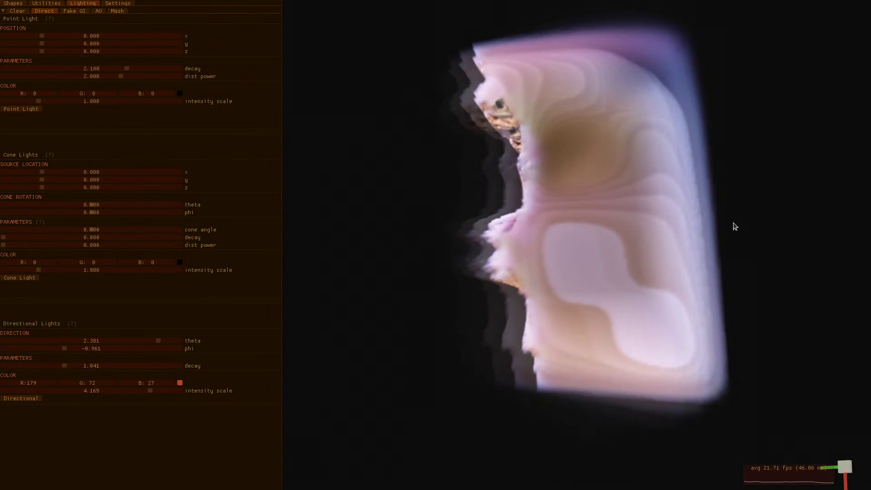
key(a)
key(a)
key(a)
key(a)
key(a)
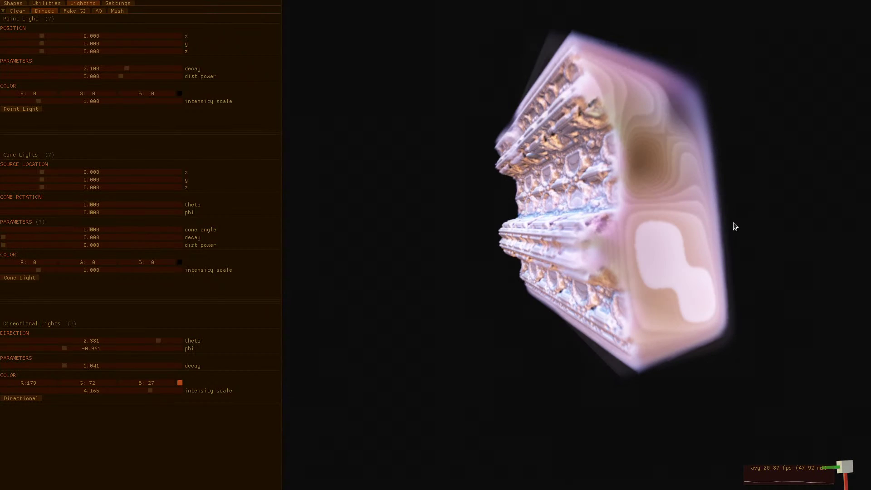
Rotate the carved relief through its frontal view toward the blue side wall, examining the orange and blue highlights across its ridges
key(a)
key(a)
key(a)
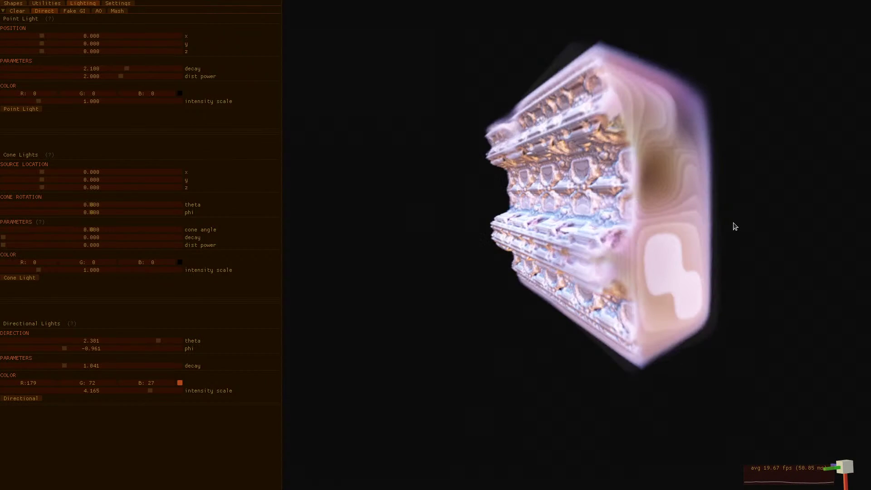
key(a)
key(a)
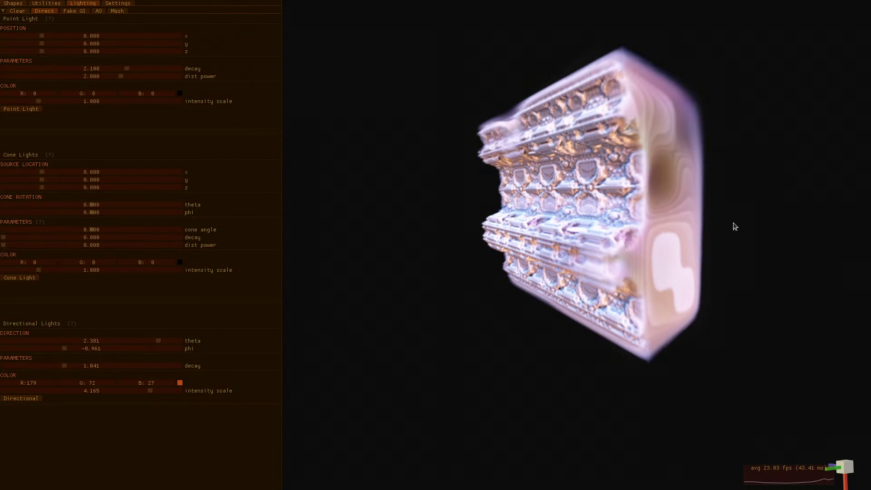
key(a)
key(a)
key(a)
key(a)
key(a)
key(a)
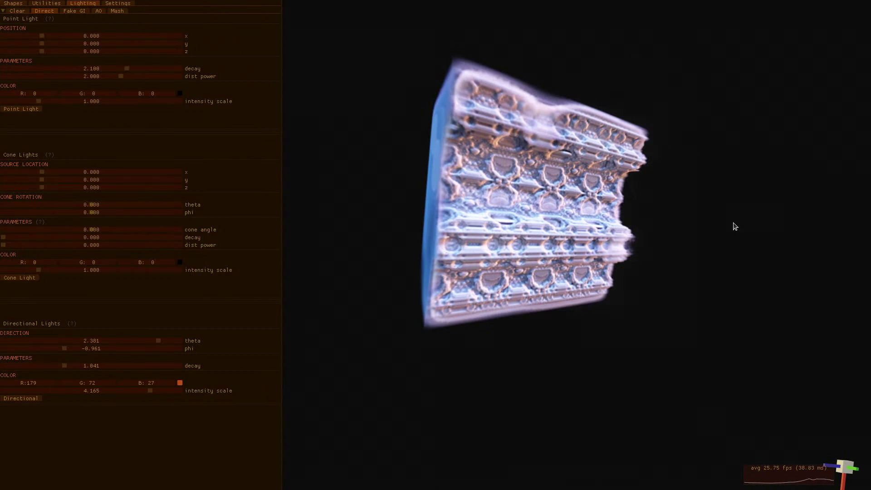
Bring the carved relief back to a nearly frontal view and zoom in close to inspect its ridges and cavities
key(d)
key(d)
key(d)
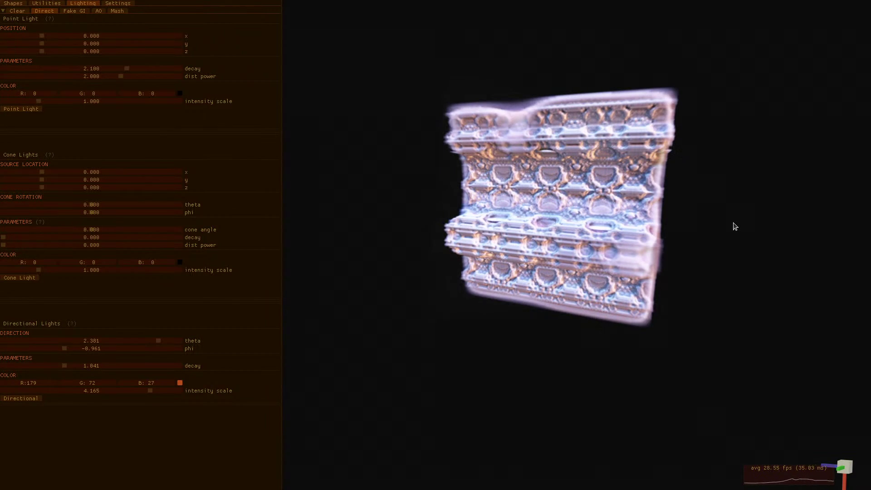
key(a)
key(a)
key(a)
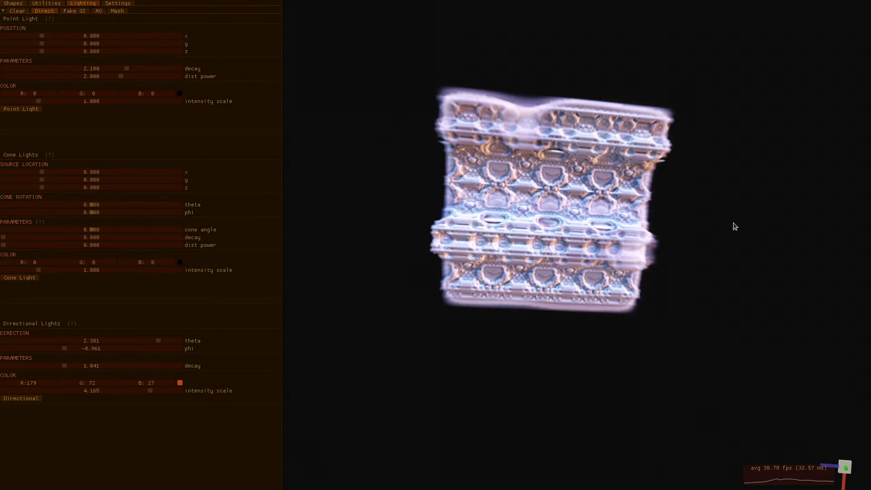
scroll(735, 227, down, 2)
scroll(694, 233, up, 3)
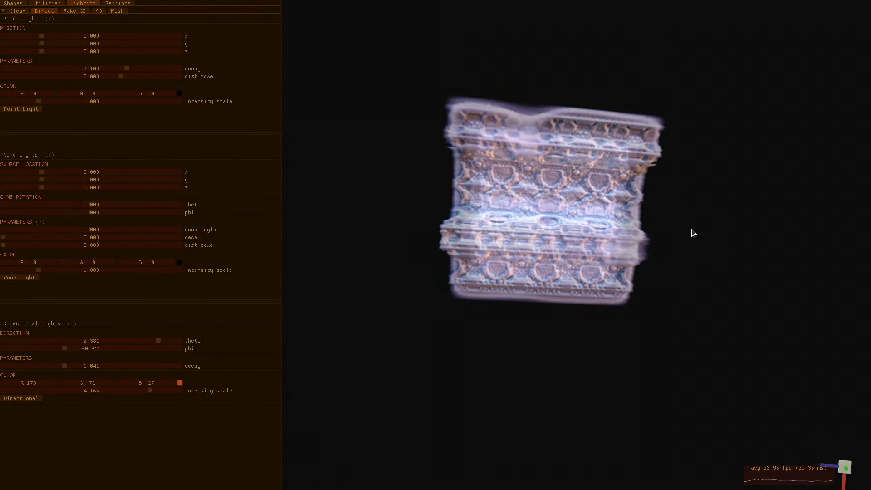
scroll(629, 211, up, 2)
scroll(623, 222, up, 2)
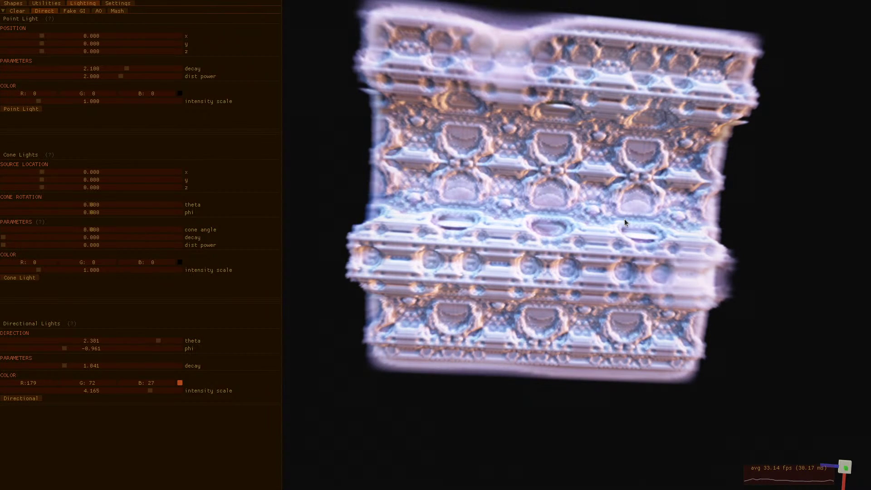
scroll(625, 223, up, 5)
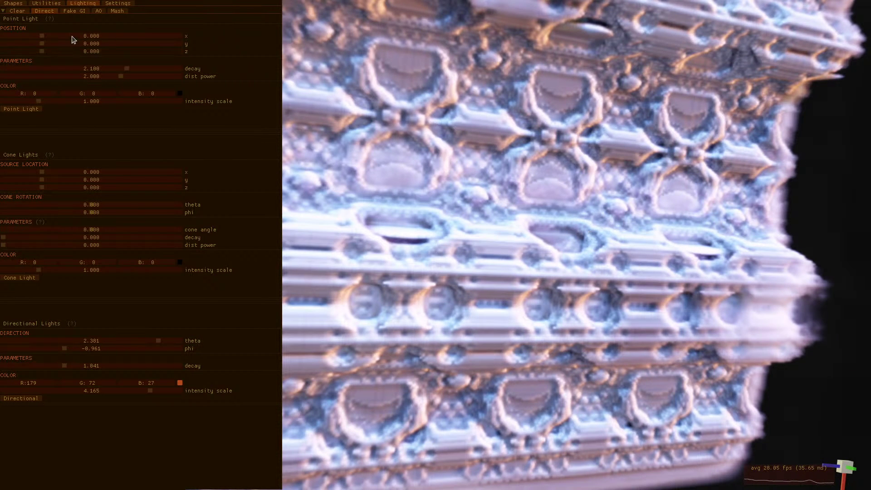
Set the render mode to Depth Visualization
click(110, 4)
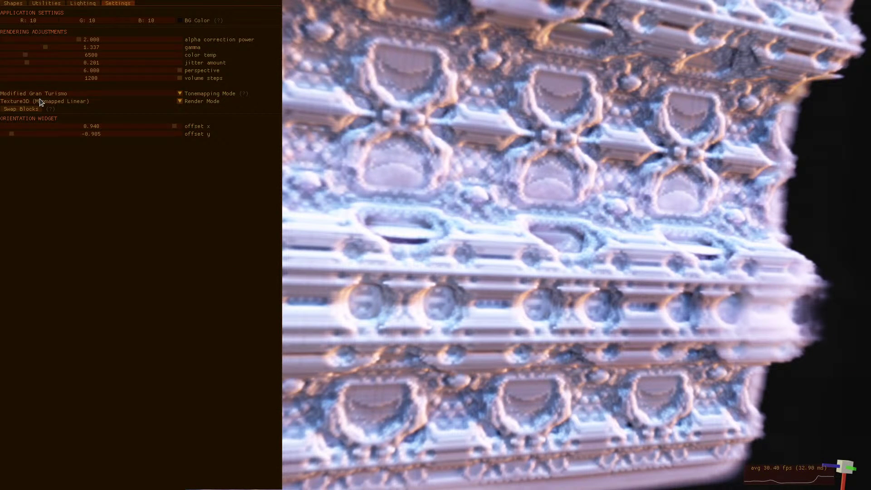
click(57, 101)
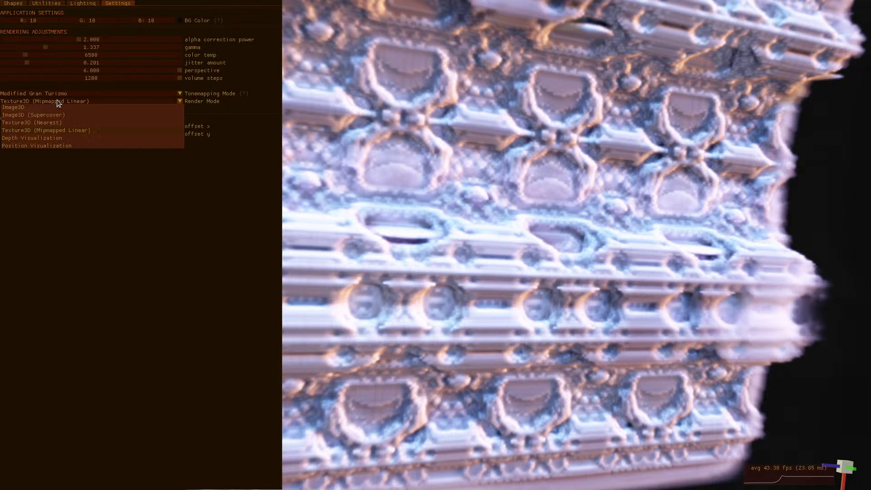
click(48, 138)
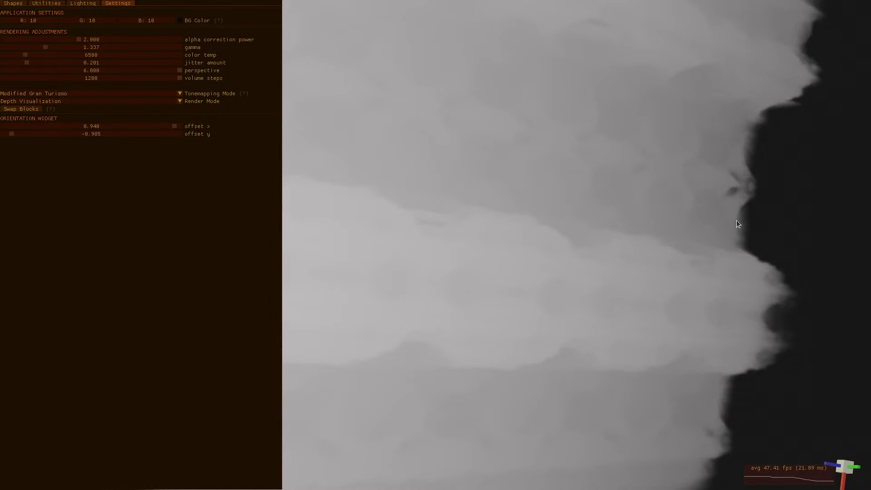
View the relief along an axis and tilt it toward its side walls, examining the depth shading of ridges and channels
key(Left)
key(Page_Up)
key(F5)
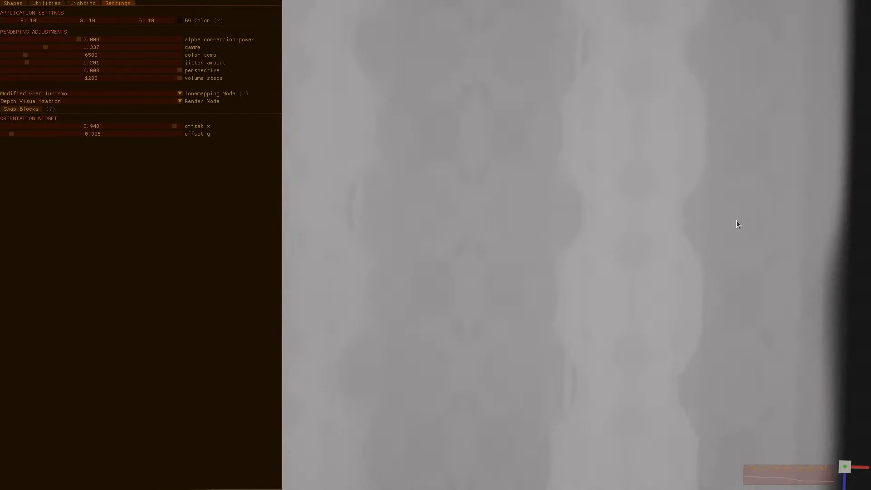
key(Up)
key(Up)
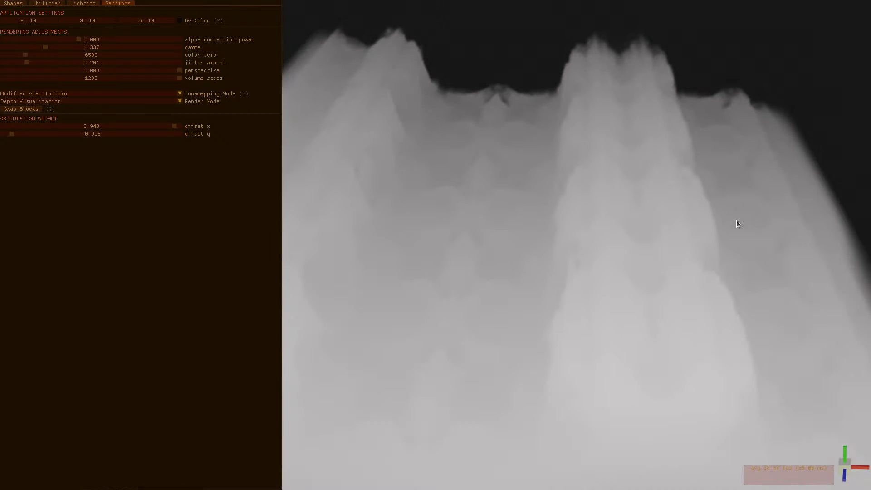
key(Right)
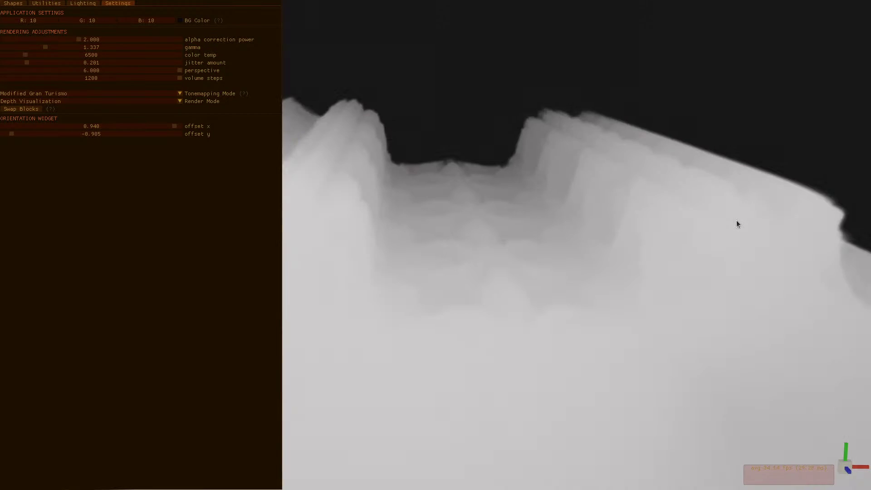
key(Left)
key(Left)
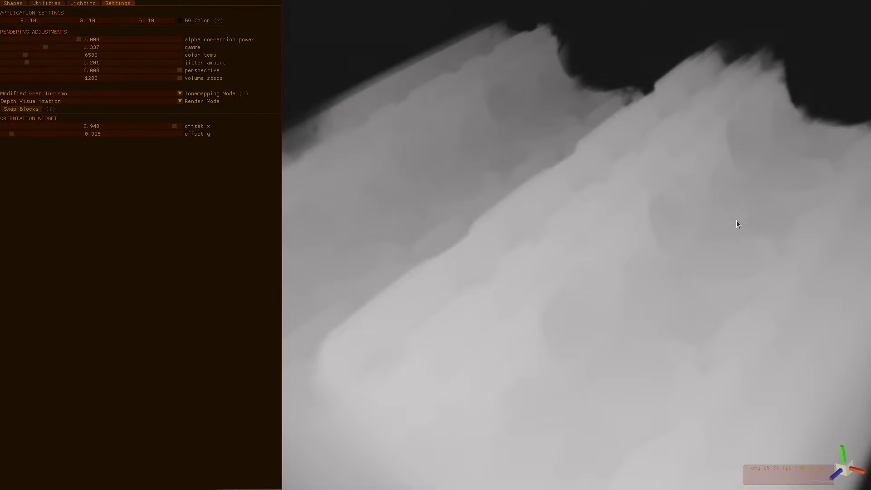
key(Left)
key(Left)
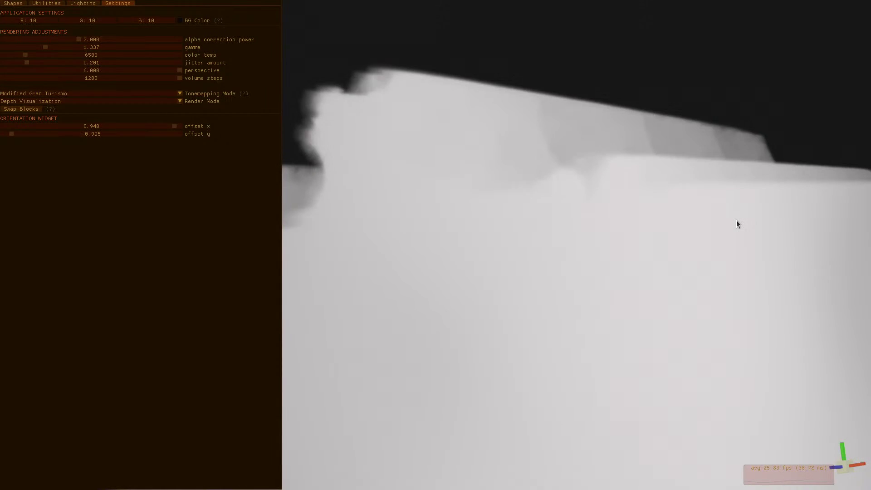
key(Right)
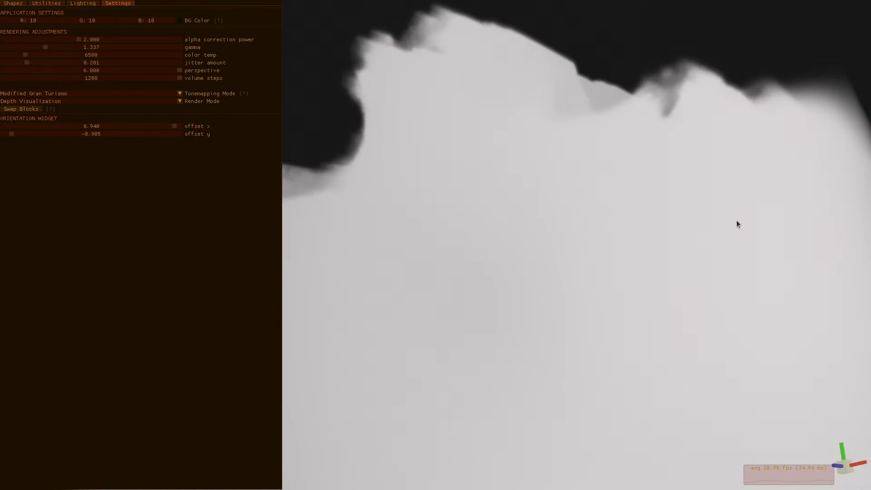
Swing the close-up relief from one side to the other and roll it, examining how depth shading changes along the channels
key(Up)
key(Down)
key(Up)
key(Right)
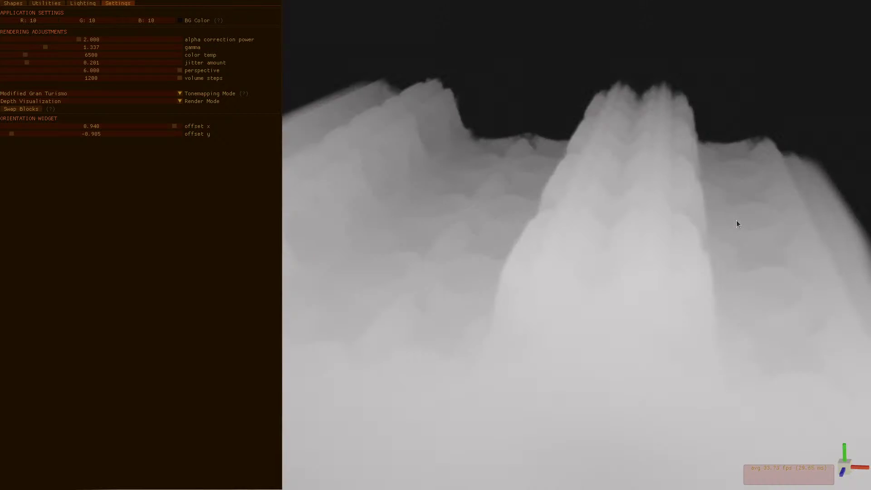
key(Right)
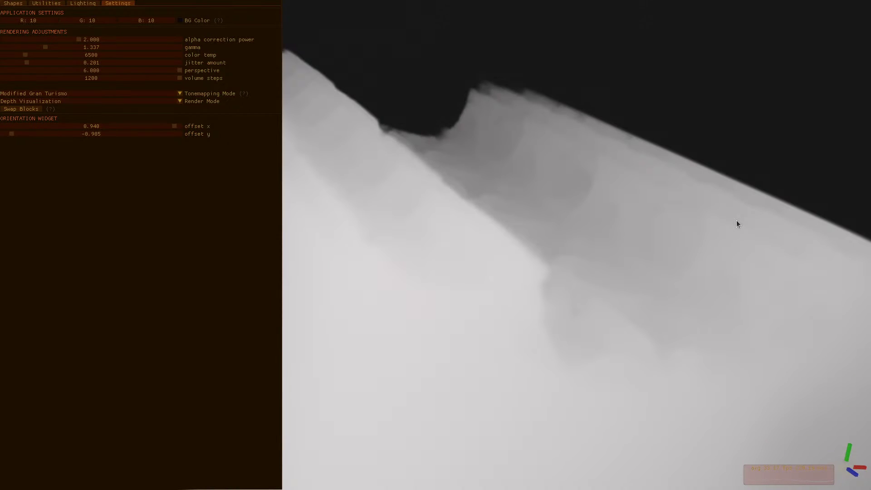
key(Right)
key(Right)
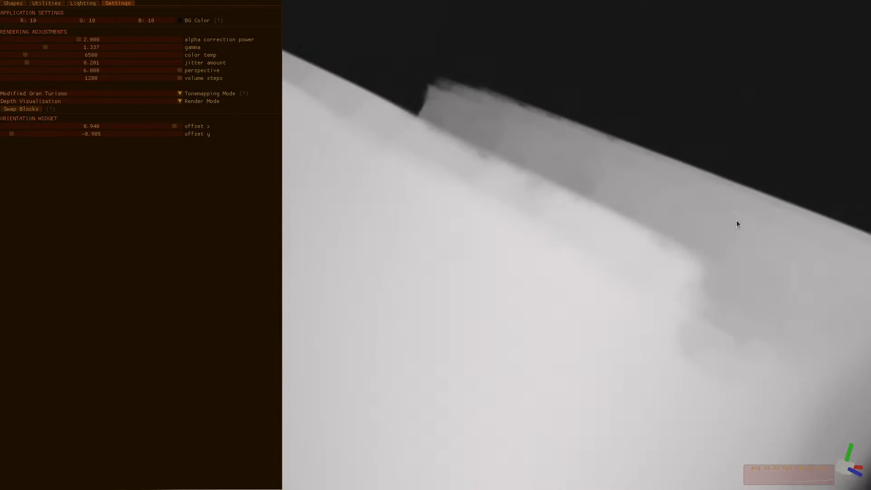
key(Right)
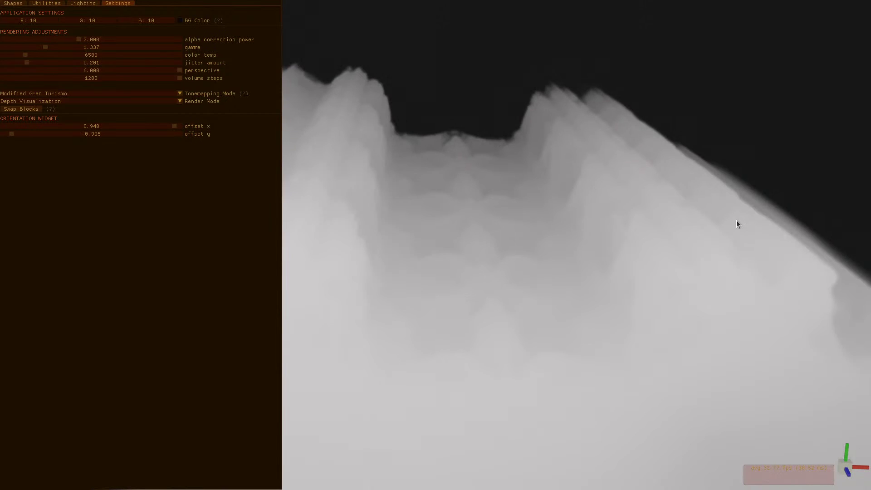
key(Right)
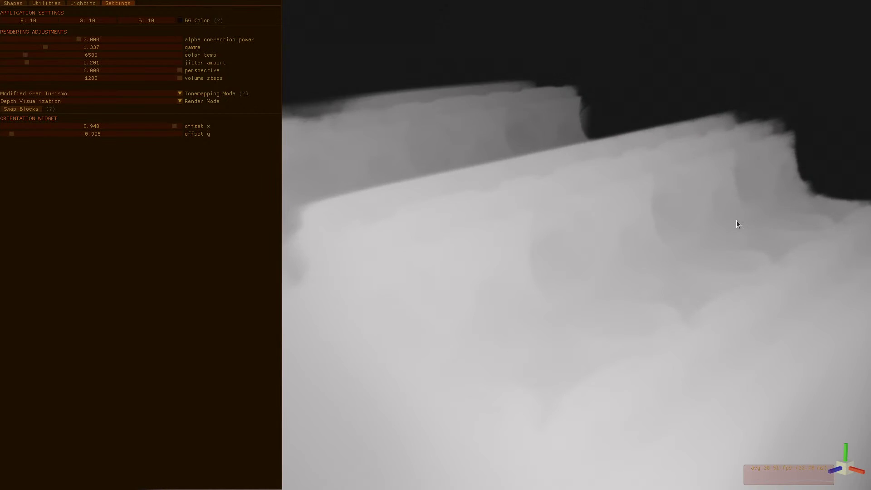
key(Right)
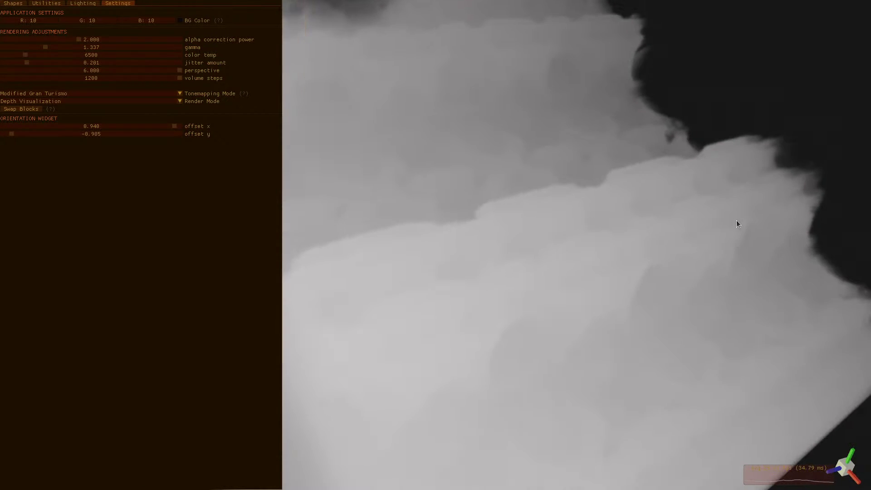
key(Up)
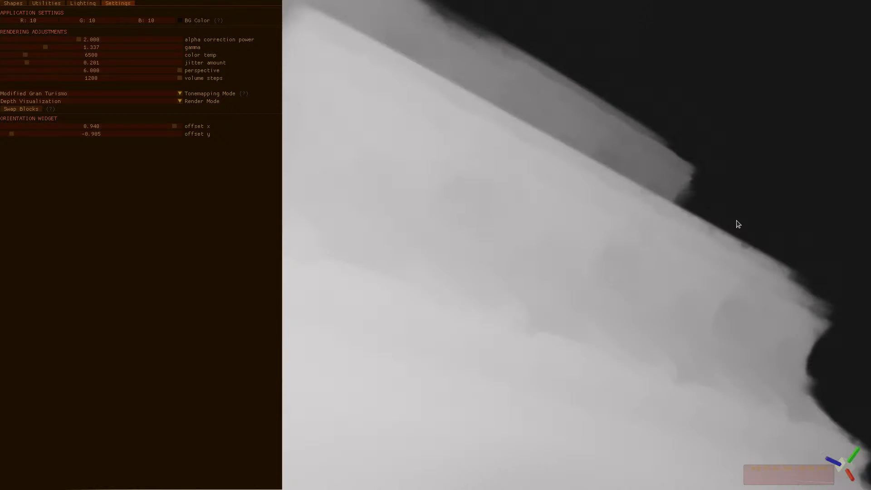
Tilt the depth-shaded relief down and up until looking along its channels, examining the depth gradation of the ridges
key(Right)
key(Down)
key(Down)
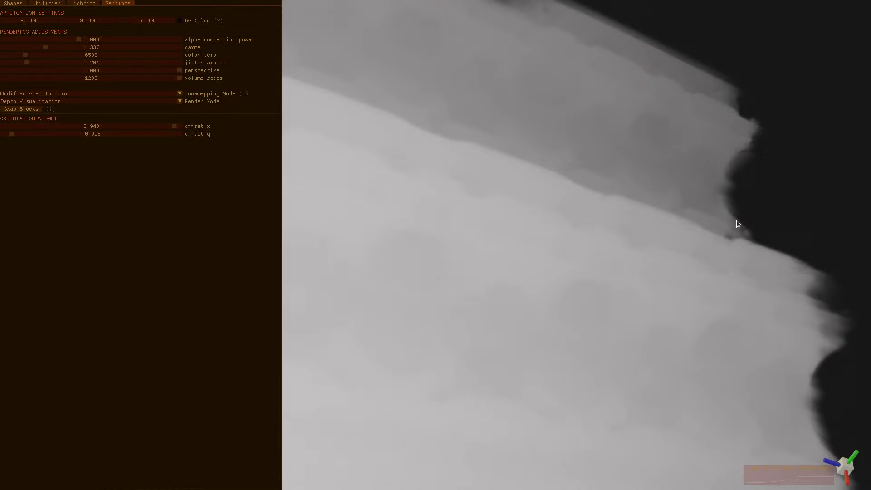
key(Up)
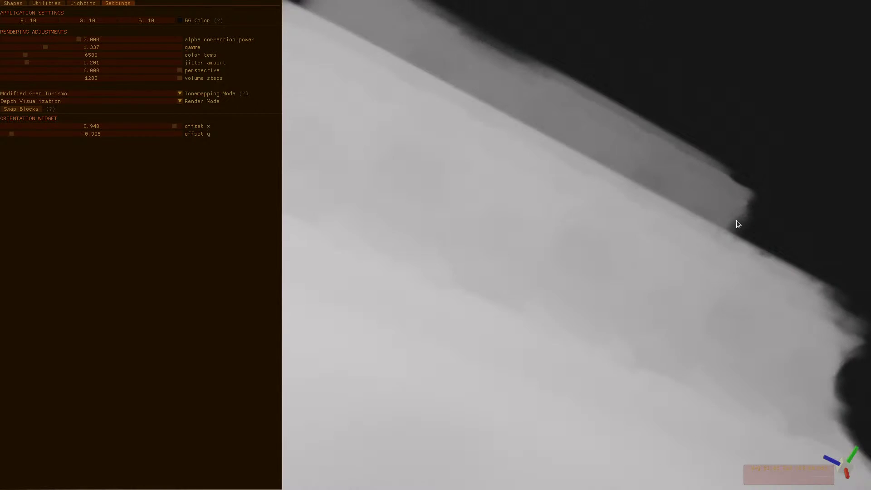
key(Up)
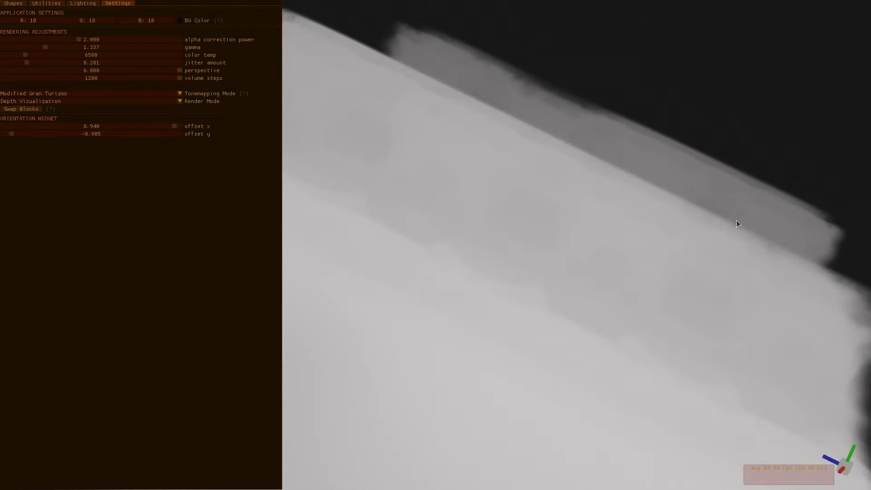
key(Up)
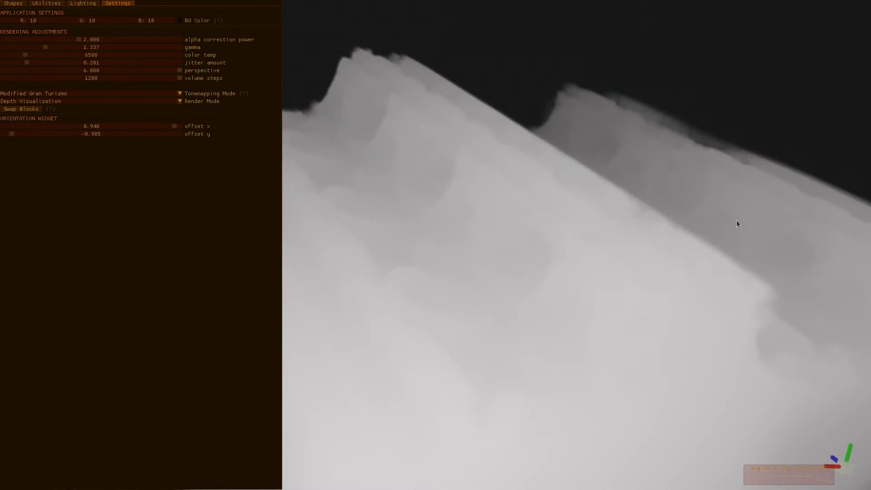
key(Up)
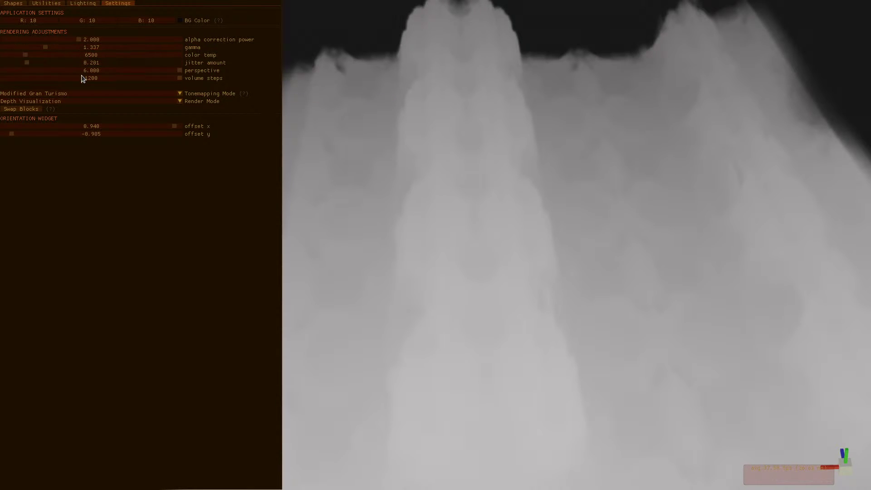
Set the render mode to Position Visualization
click(46, 103)
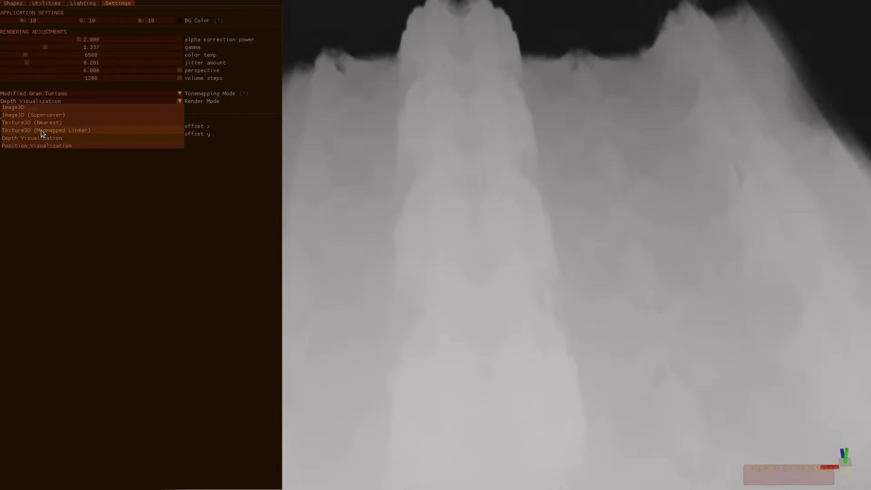
click(43, 145)
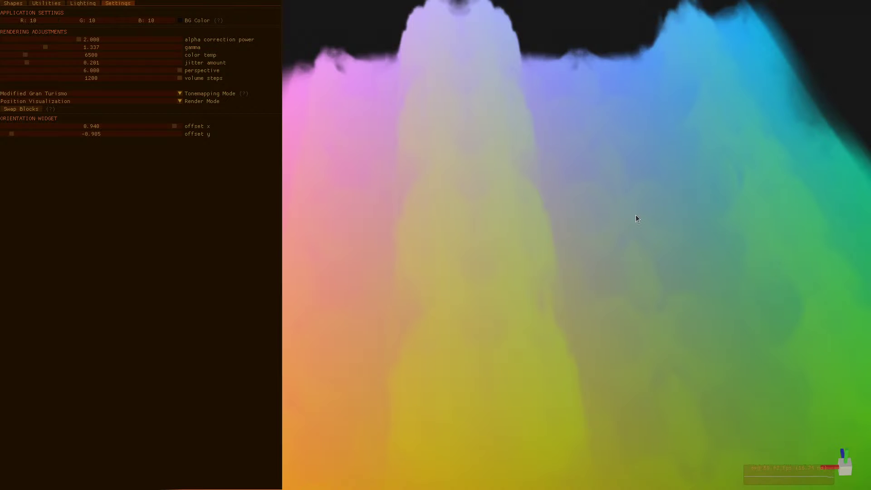
Tilt the position-colored relief back and forth and swing it sideways, examining the color gradient along its ridges
key(Up)
key(Up)
key(Up)
key(Up)
key(Up)
key(Up)
key(Up)
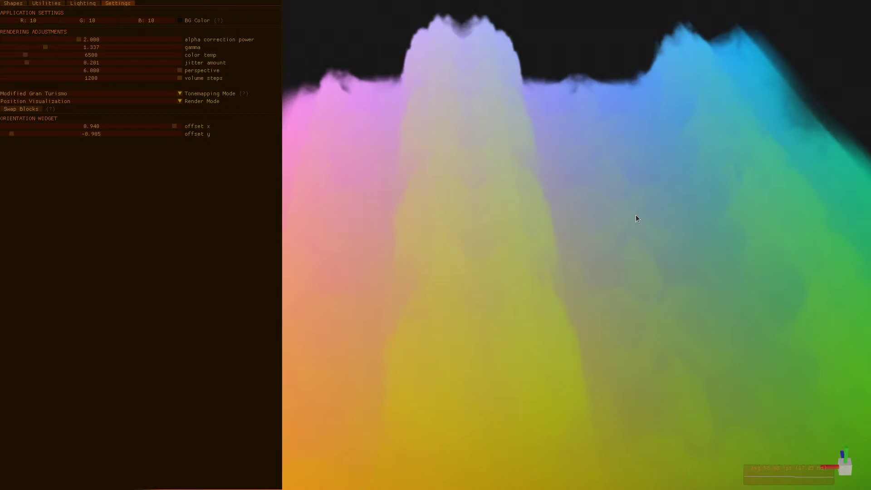
key(Down)
key(Down)
key(Down)
key(Down)
key(Down)
key(Down)
key(Down)
key(Right)
key(Right)
key(Right)
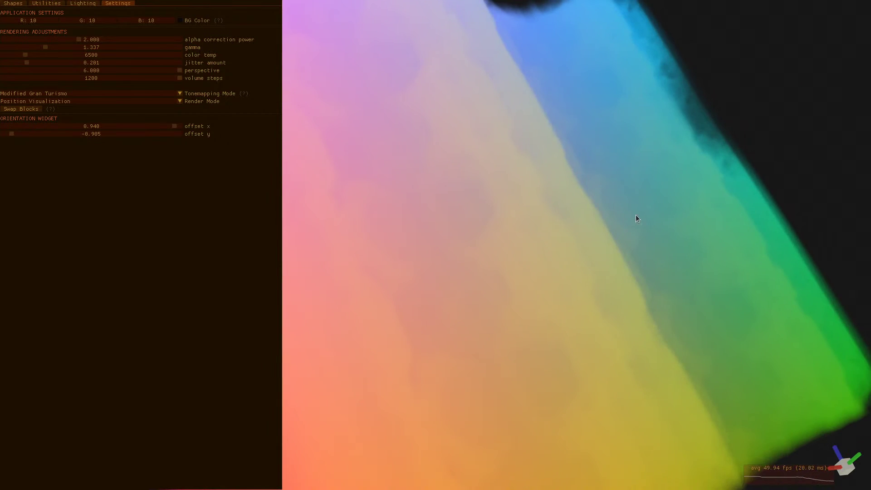
Roll the position-colored relief and turn it until its ridges run horizontally, examining the colors across the channels
key(Page_Up)
key(Page_Up)
key(Page_Up)
key(Page_Down)
key(Page_Down)
key(Page_Down)
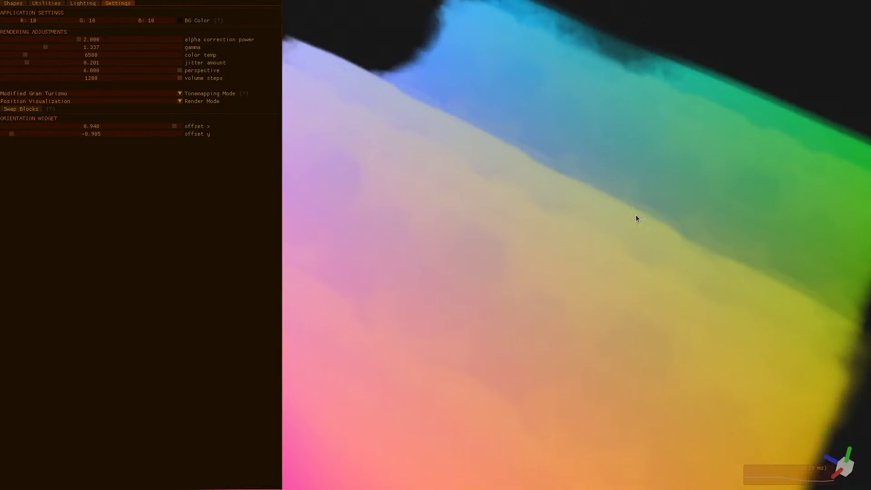
key(Left)
key(Left)
key(Left)
key(Left)
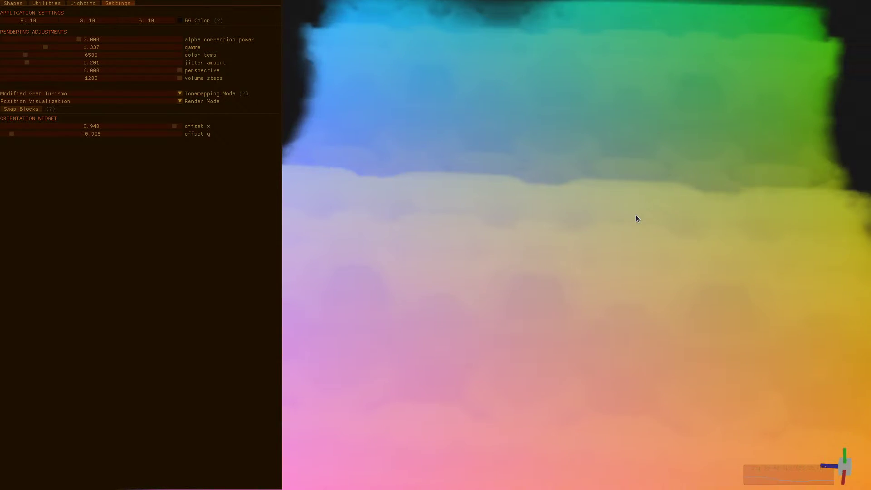
Turn the relief to its side wall and back to the carved face, examining position colors up close and on the whole block
key(Left)
key(Left)
key(Left)
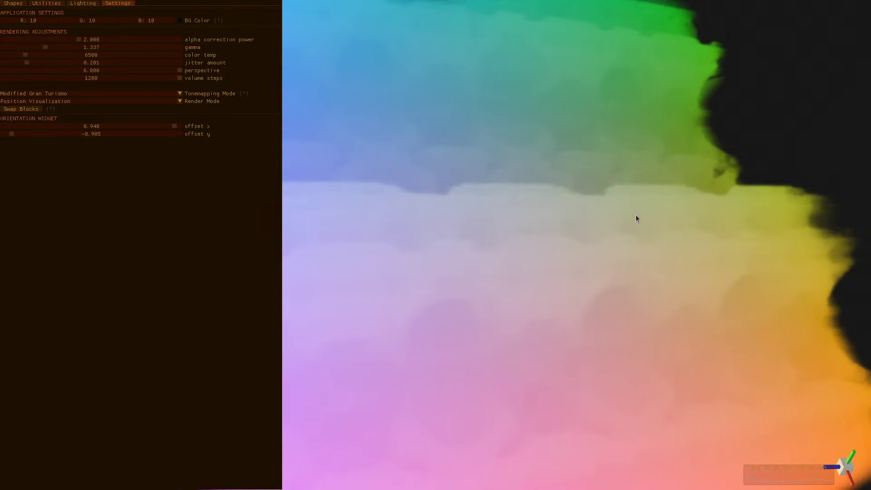
key(Left)
key(Left)
key(Left)
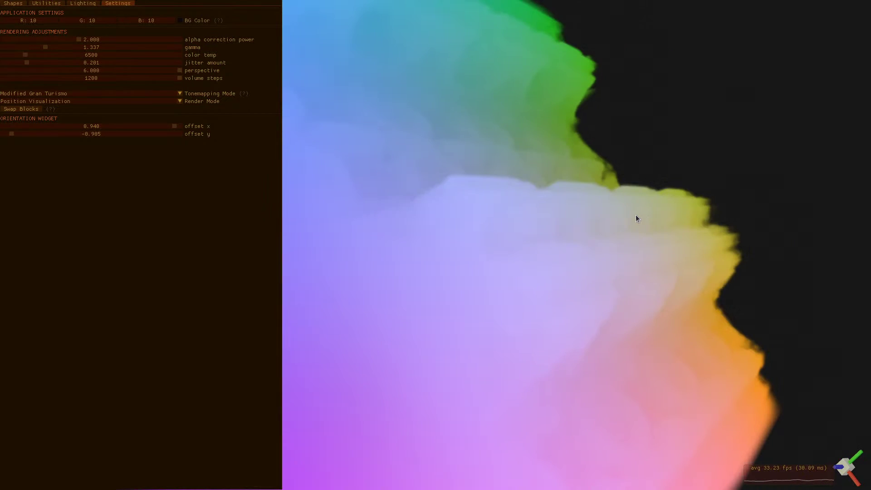
key(Left)
key(Left)
key(Left)
key(Left)
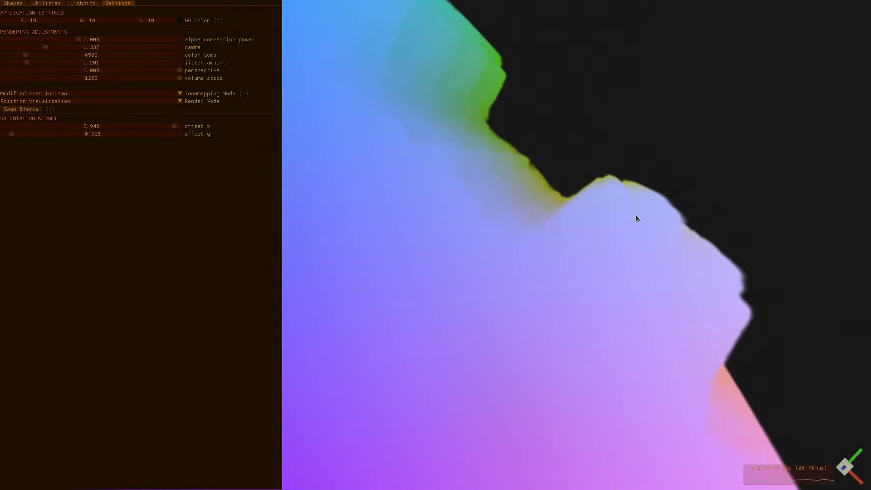
key(Left)
key(Left)
key(Left)
key(Left)
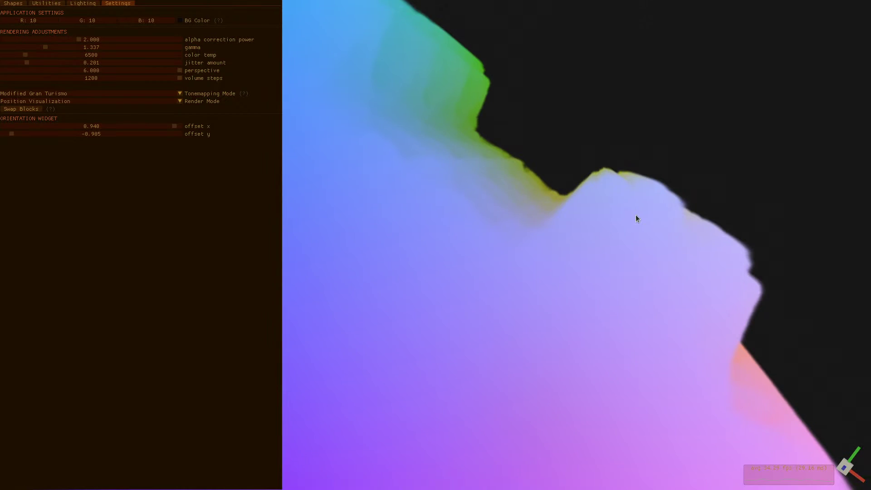
key(Page_Down)
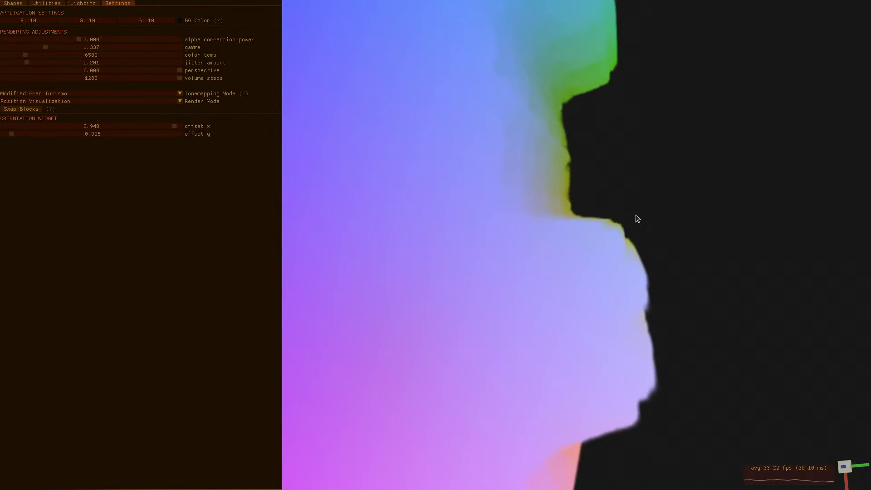
key(Left)
key(Left)
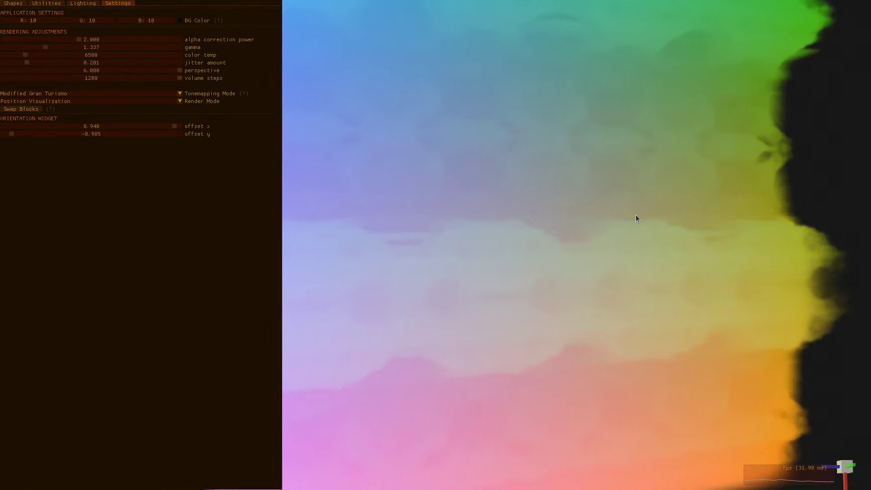
scroll(635, 214, down, 5)
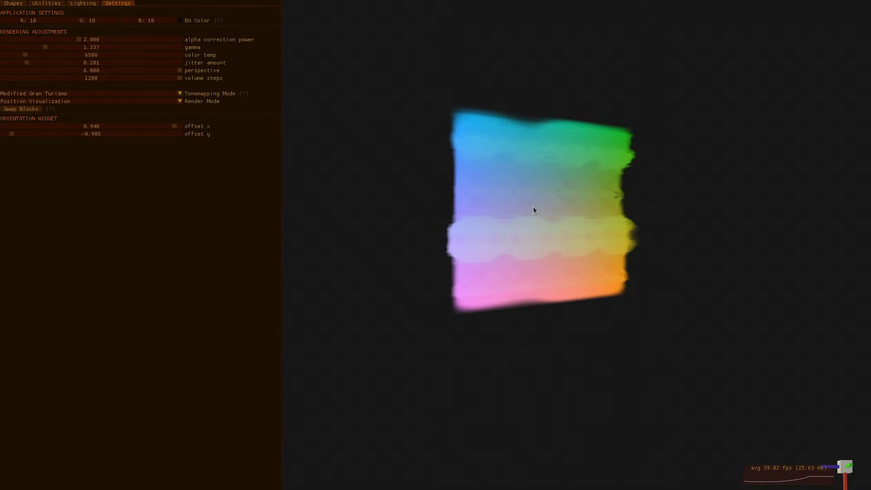
Set the render mode to Texture3D (Nearest), comparing it briefly with Texture3D (Mipmapped Linear)
click(39, 102)
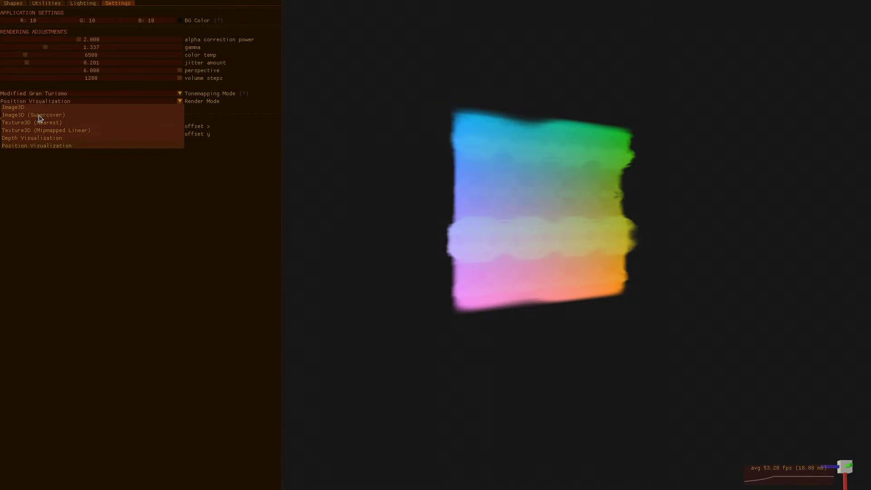
click(64, 122)
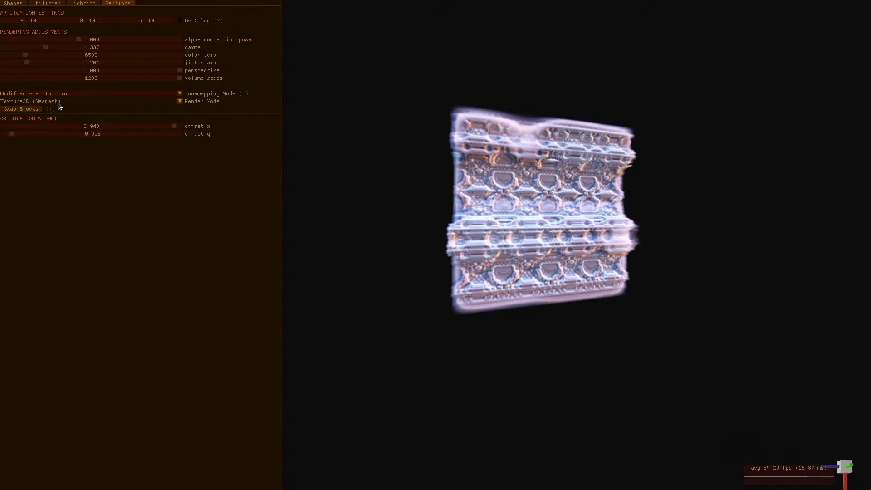
click(59, 105)
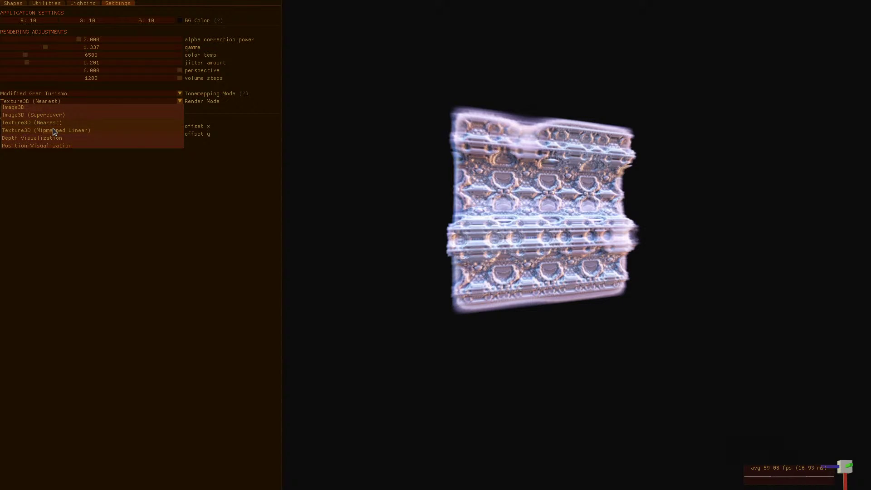
click(53, 130)
click(35, 101)
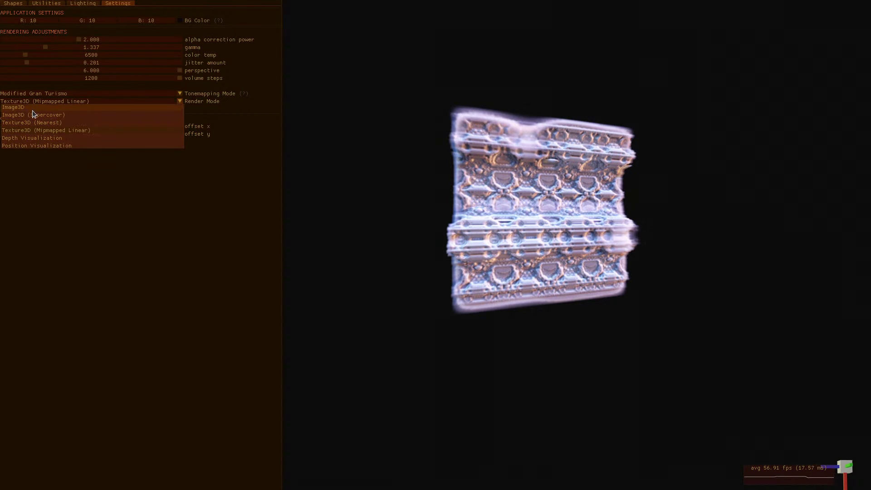
click(31, 122)
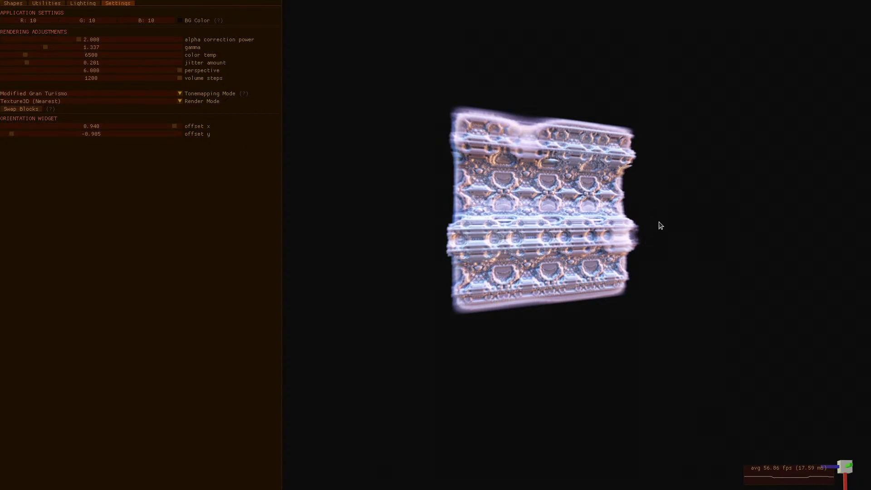
Inspect the nearest-sampled voxels of the carved relief up close, from the front and from oblique angles over the ridges
scroll(591, 200, up, 5)
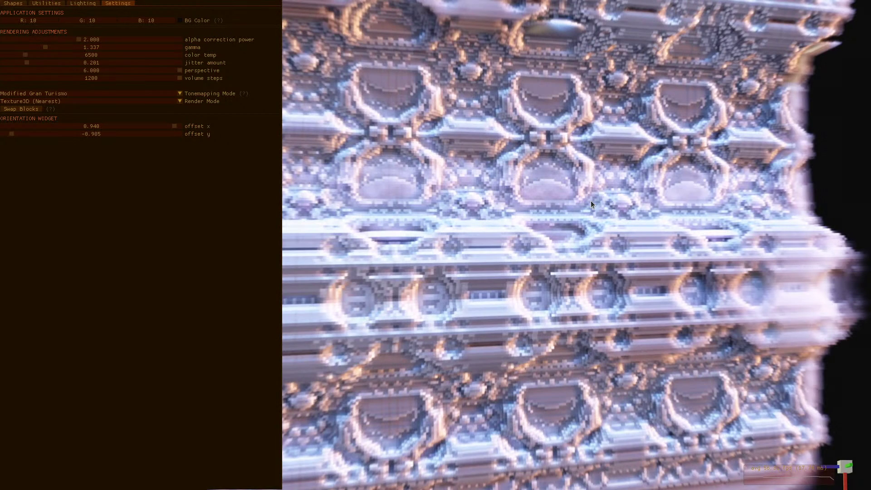
scroll(590, 201, up, 5)
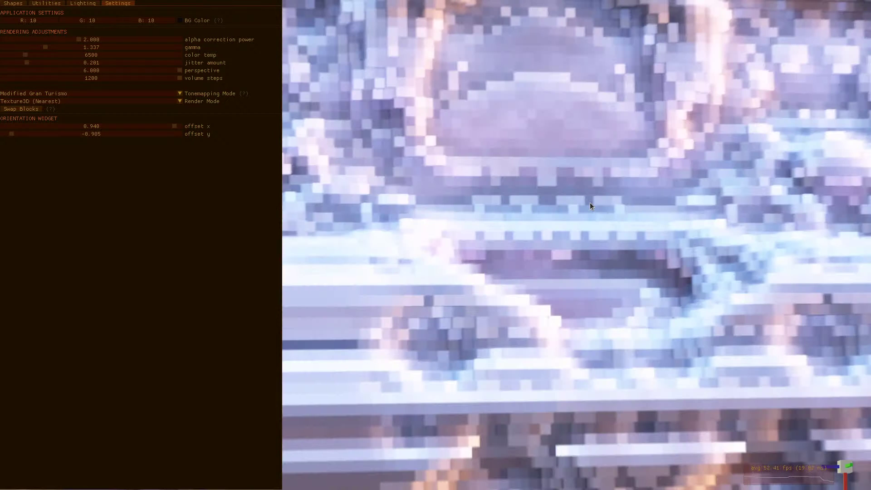
scroll(587, 216, down, 8)
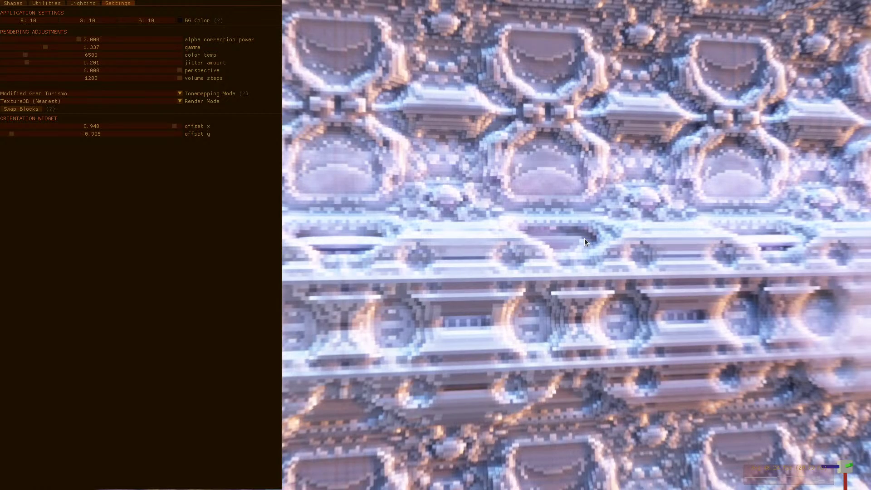
scroll(582, 247, up, 6)
key(Up)
key(Up)
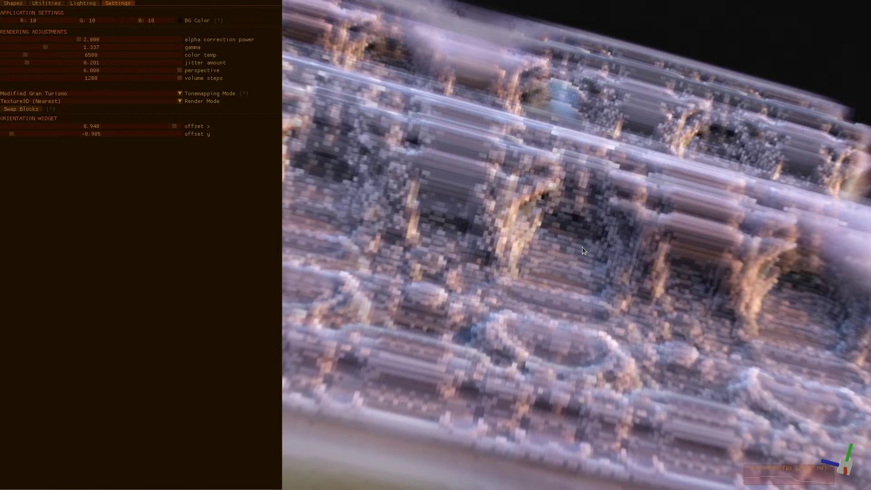
key(Left)
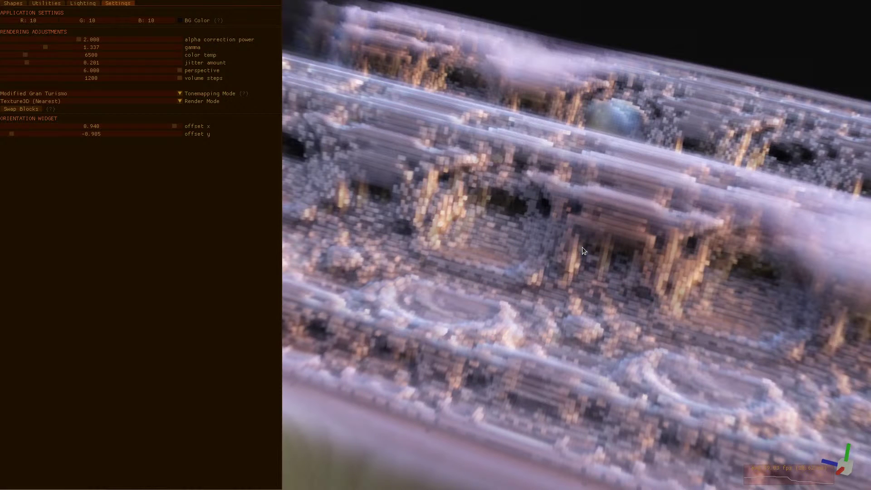
key(Left)
key(Left)
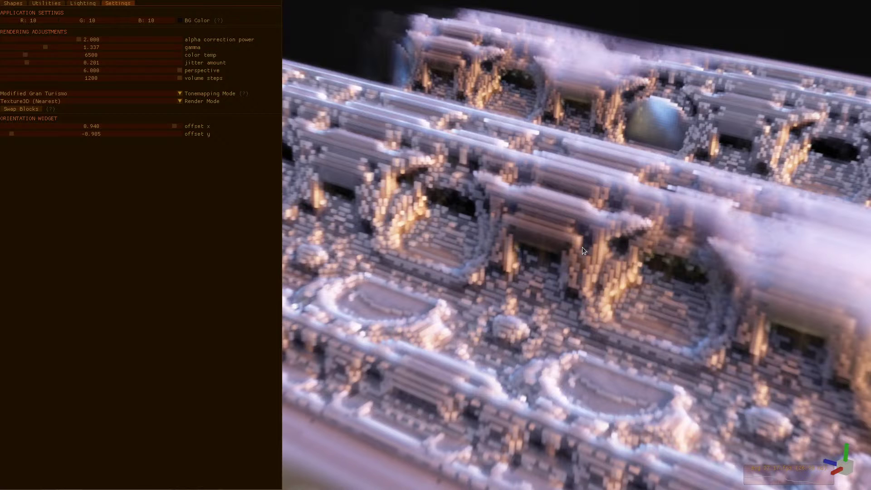
key(Left)
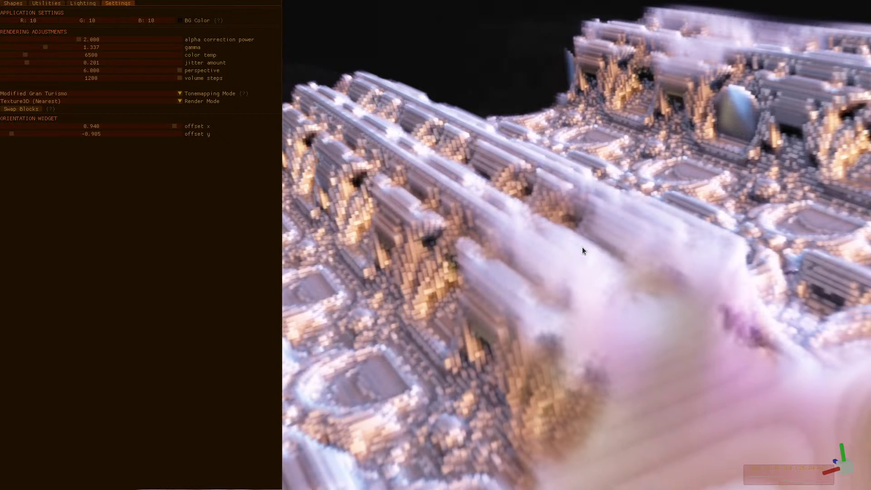
scroll(637, 230, down, 5)
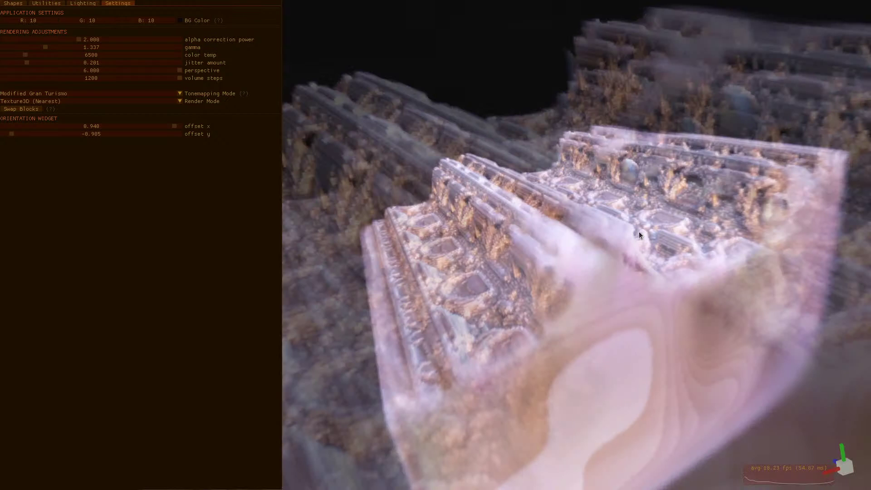
scroll(636, 229, up, 6)
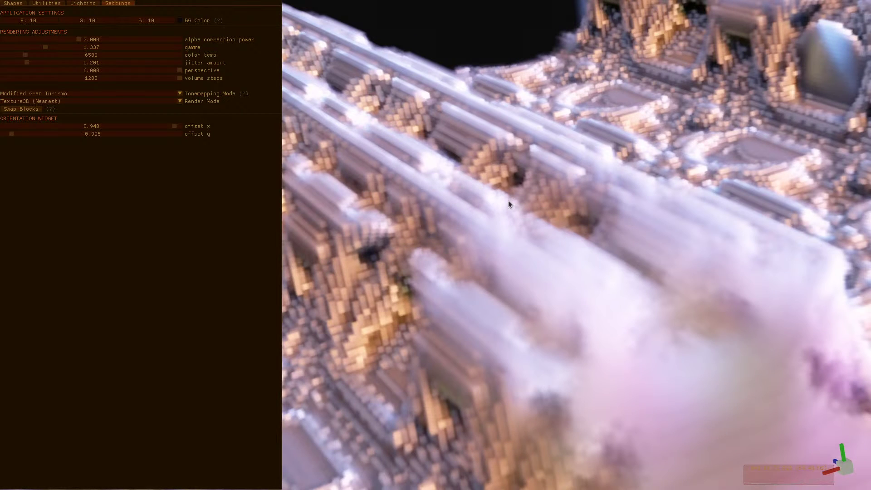
Set the render mode to Texture3D (Mipmapped Linear) and turn the close-up relief to inspect the smoothed voxels
click(83, 102)
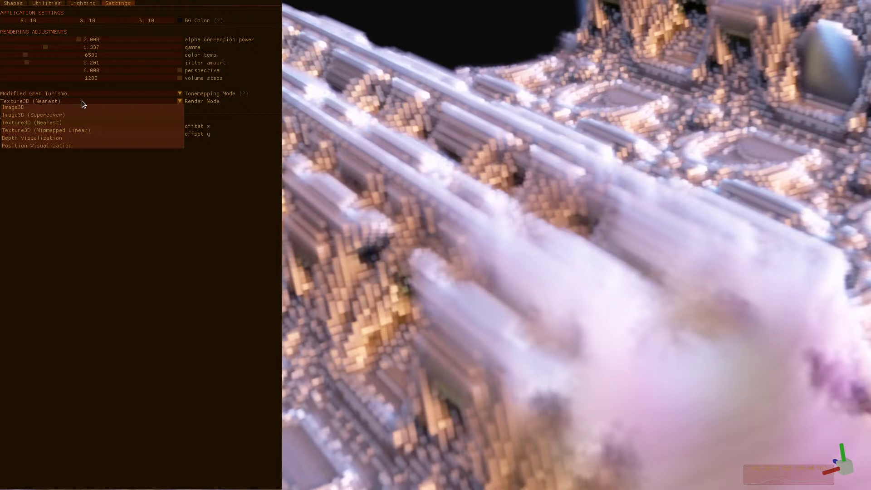
click(67, 130)
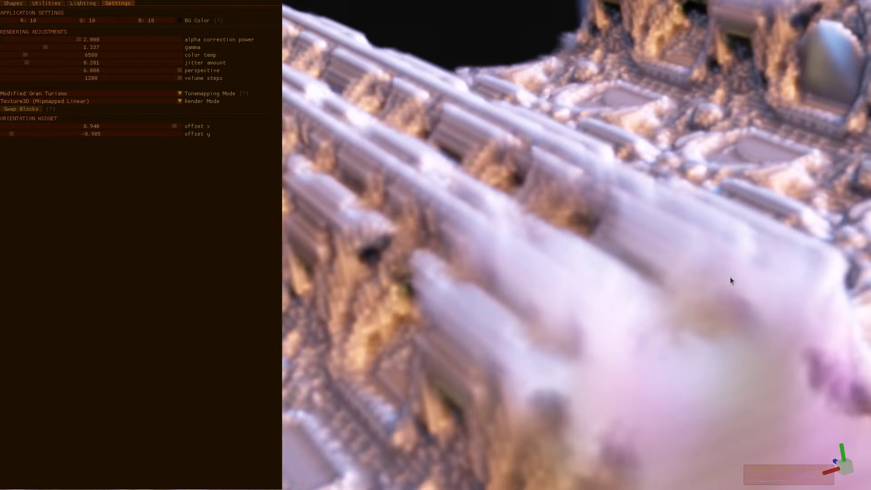
key(Left)
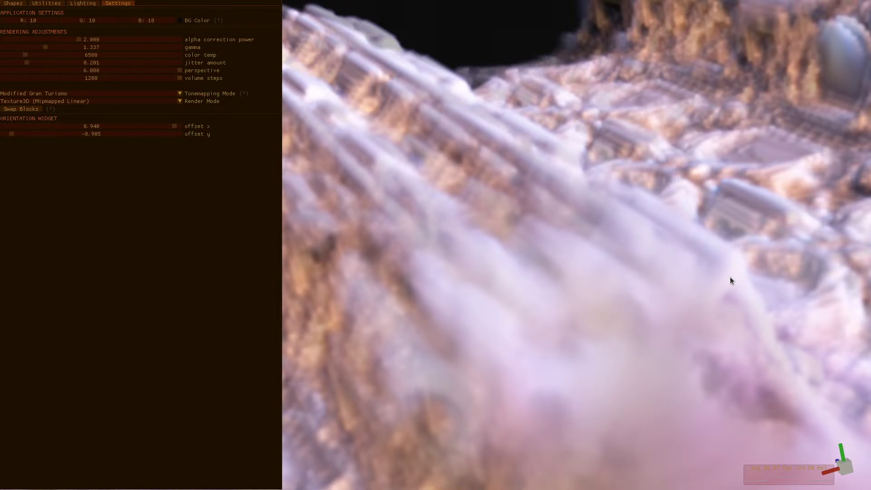
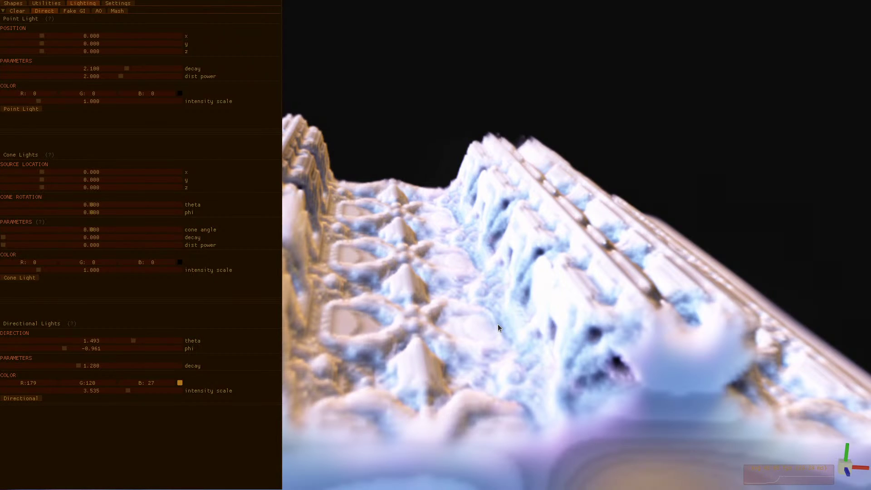
Examine the carved channel and its ridges up close in mipmapped linear rendering, from low and raised angles
key(Right)
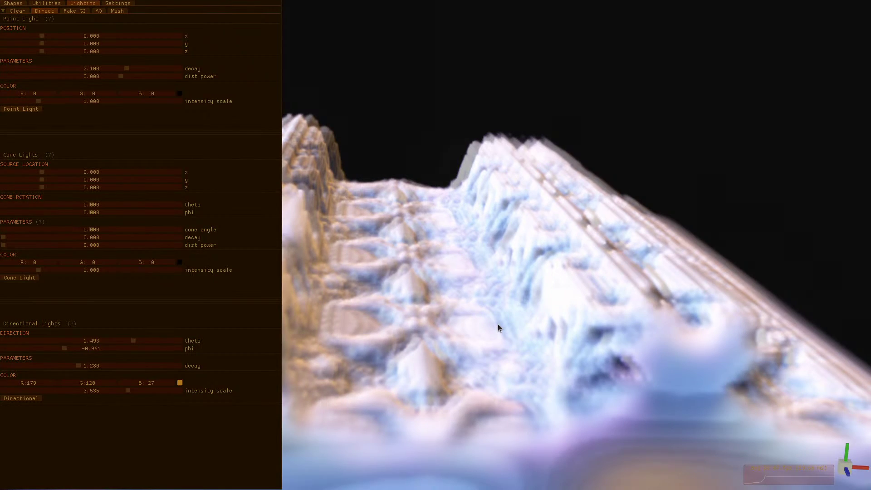
key(Right)
key(Right)
key(Right)
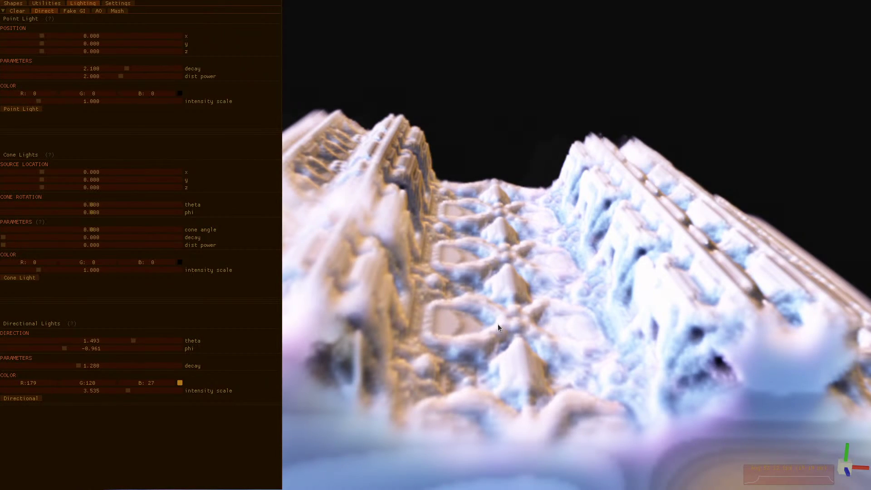
key(Right)
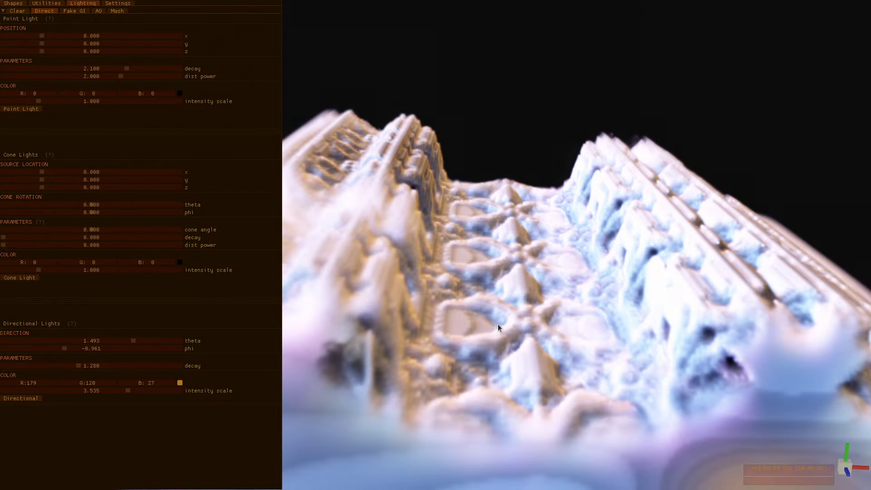
key(Up)
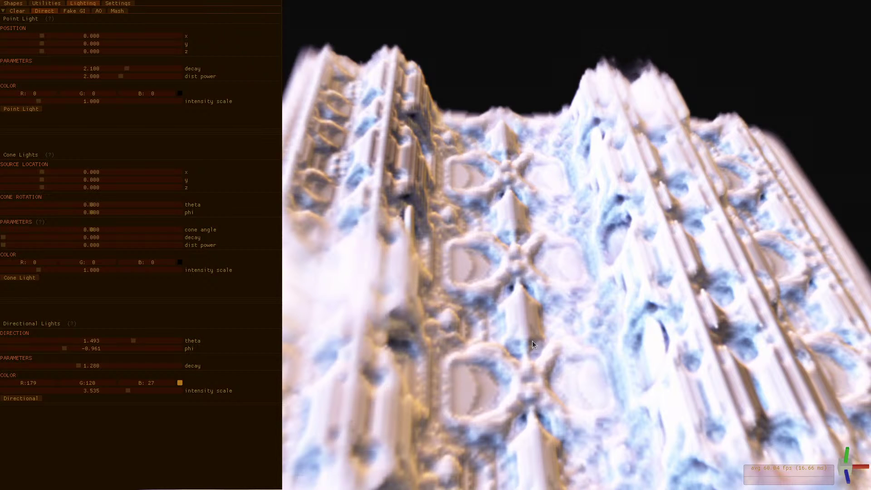
scroll(661, 407, down, 2)
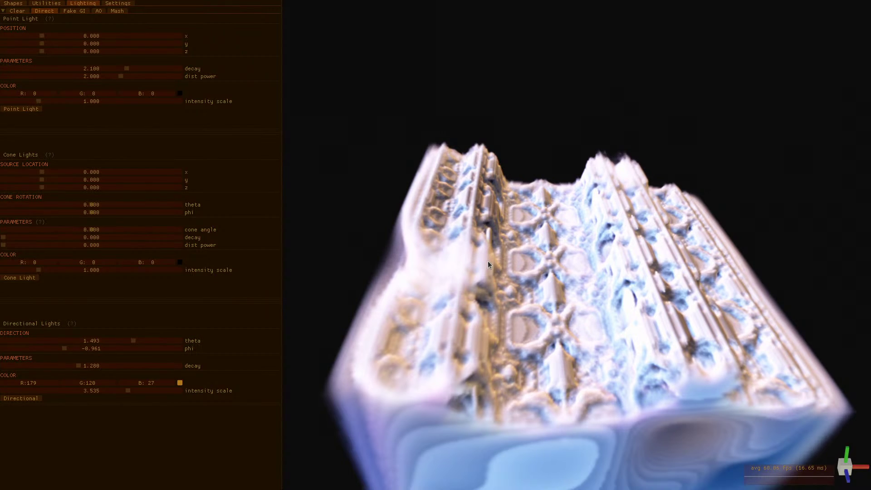
Turn the whole lit block to examine its carved rows, side walls and stepped profile from an oblique angle
key(Left)
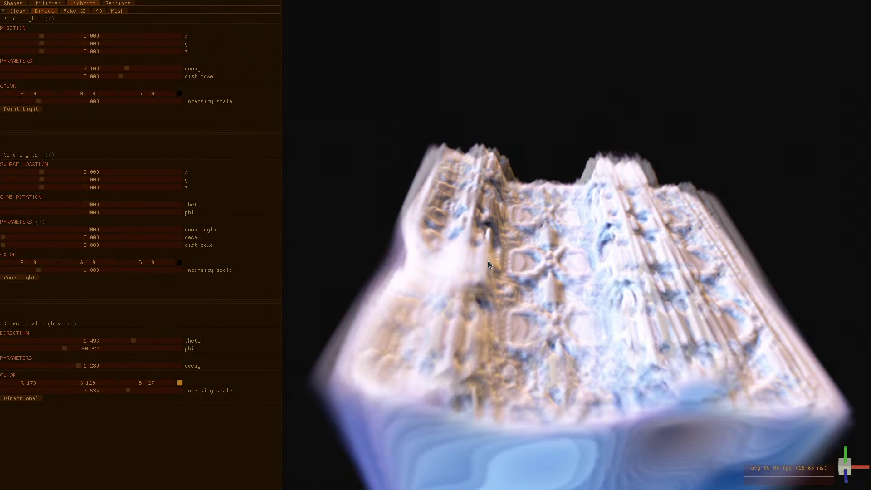
key(Left)
key(Page_Down)
key(Page_Down)
key(Page_Down)
key(Page_Down)
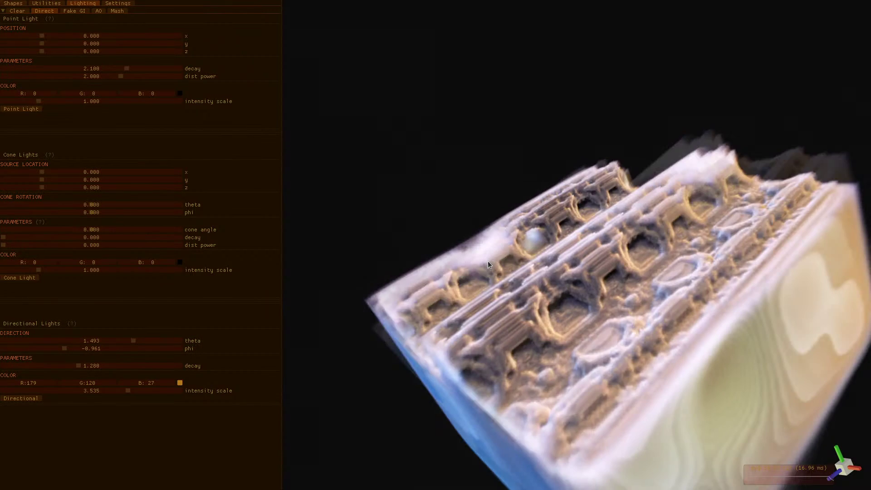
key(Page_Down)
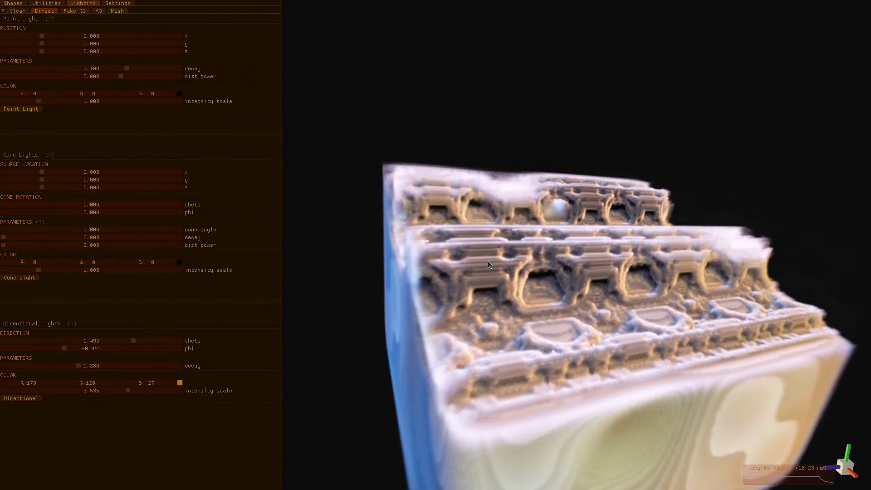
key(Down)
key(Down)
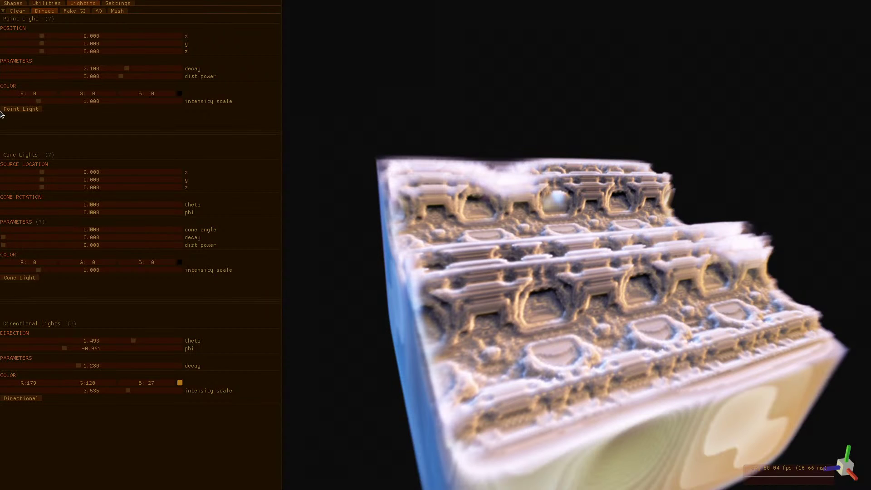
Mask the relief by color using alpha, raising the mask amount, the alpha value and the alpha spread
click(38, 6)
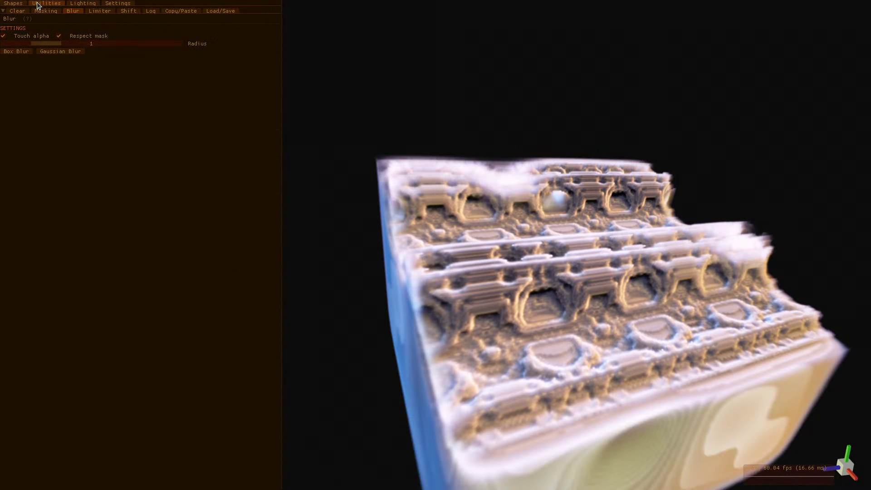
click(46, 10)
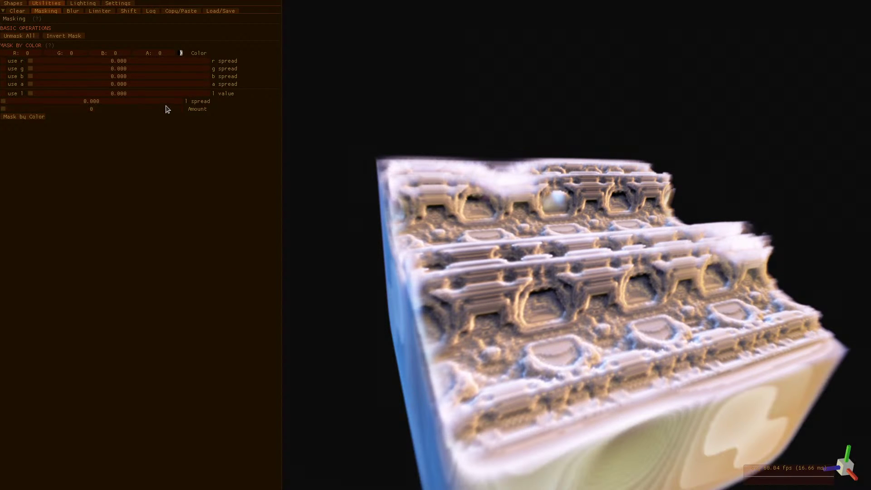
drag(174, 112, 240, 114)
click(22, 86)
drag(155, 55, 349, 74)
drag(103, 84, 200, 101)
Give the spaceship generator a random color palette, an op count of 5 and a spread of 0.085
click(12, 3)
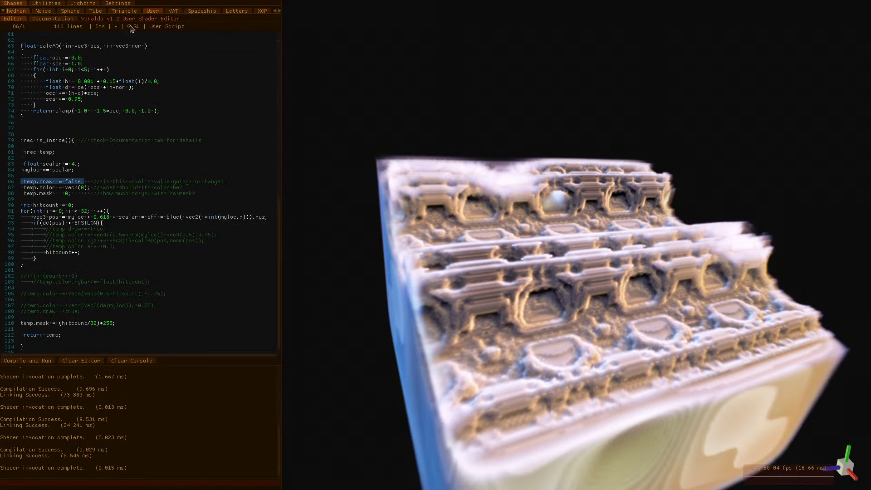
click(209, 10)
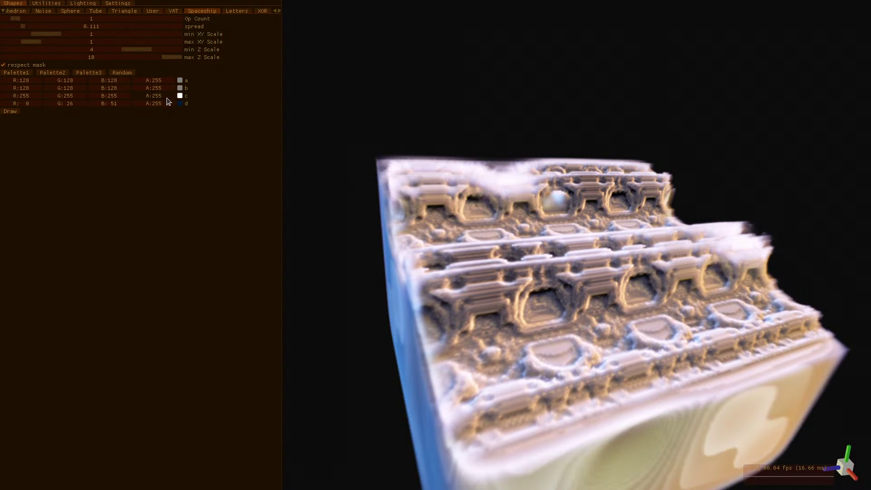
click(121, 74)
click(119, 73)
click(51, 18)
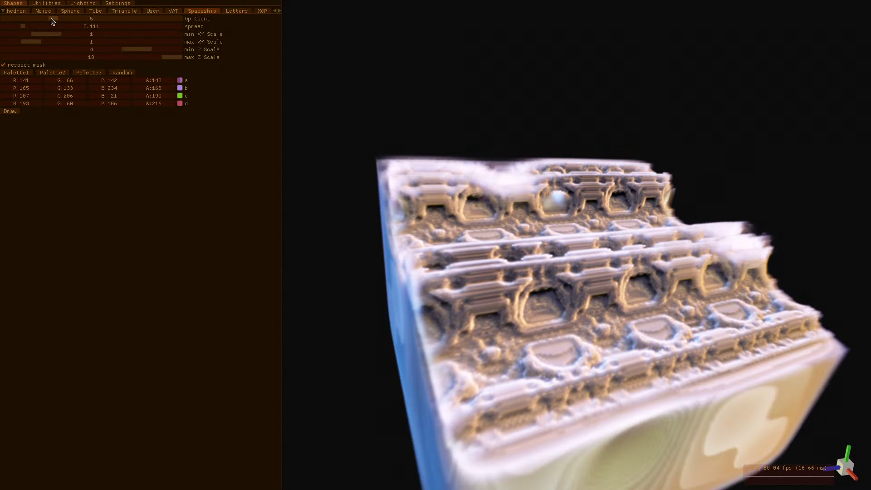
drag(22, 26, 18, 81)
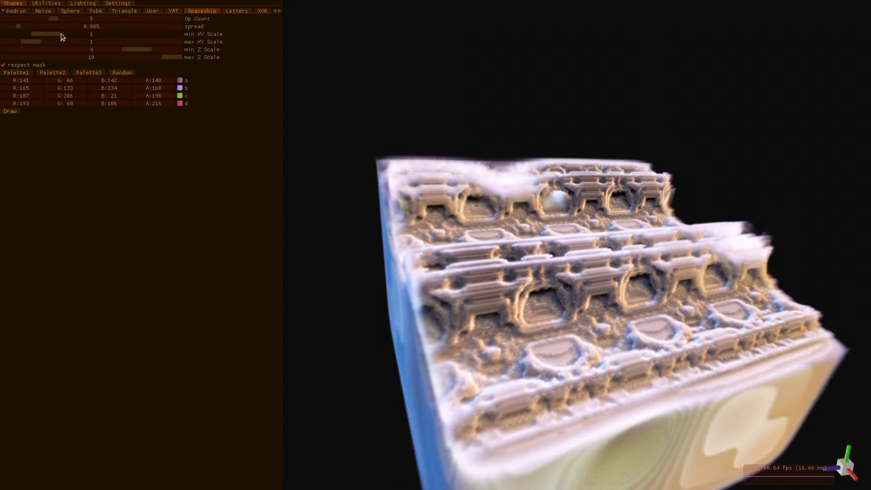
Set the spaceship's max XY scale to 2 and max Z scale to 25, and draw it into the block
click(90, 42)
drag(89, 42, 54, 80)
ctrl+click(141, 57)
key(Return)
click(10, 111)
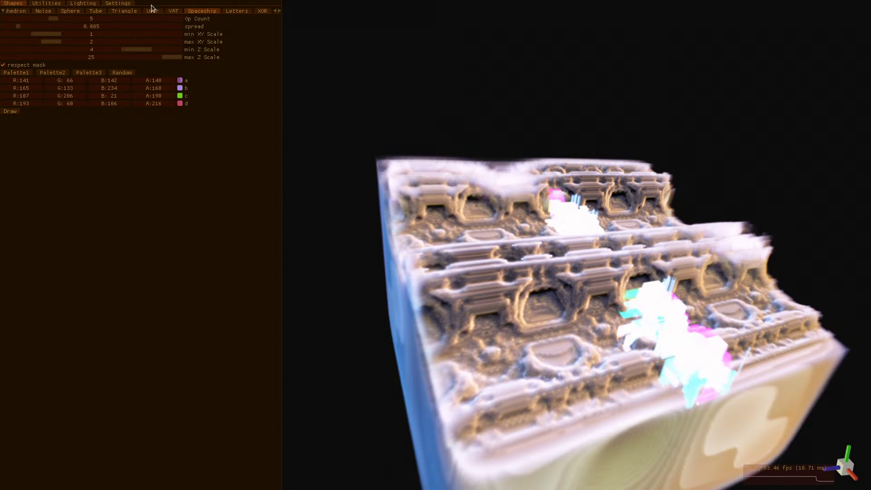
Clear the block's lighting to the tan color (209, 149, 94) at intensity scale 0.733
click(83, 3)
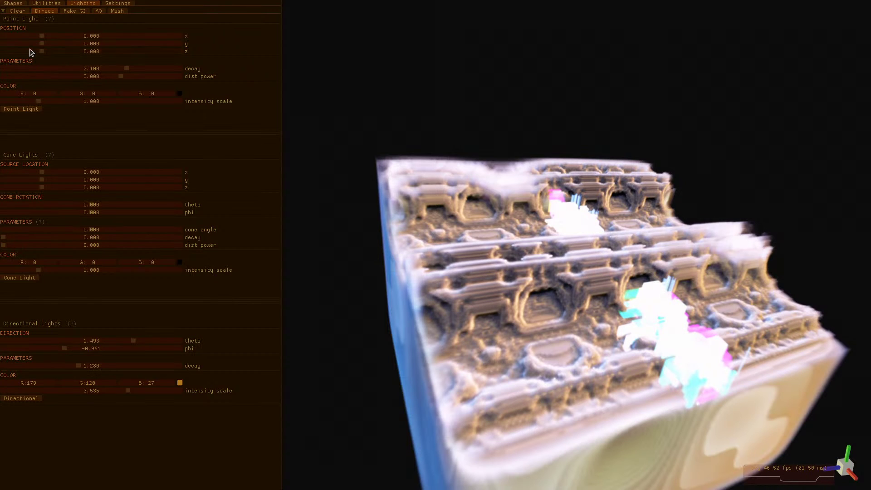
click(16, 12)
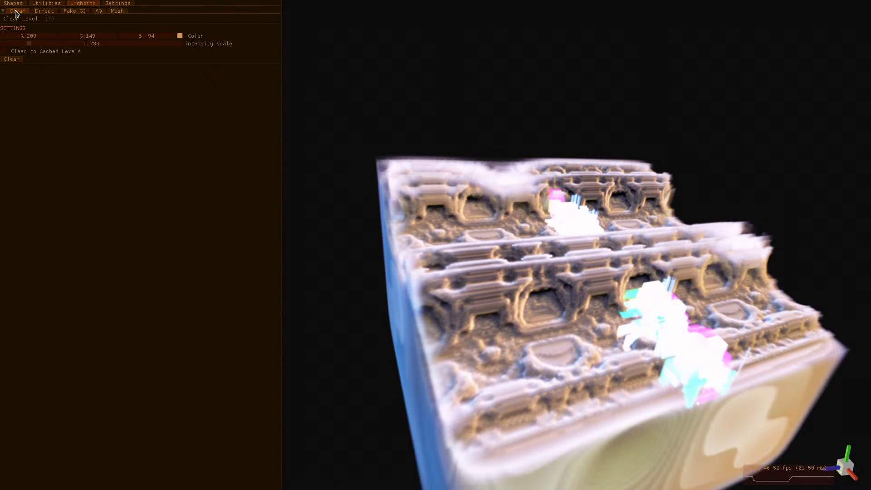
click(12, 59)
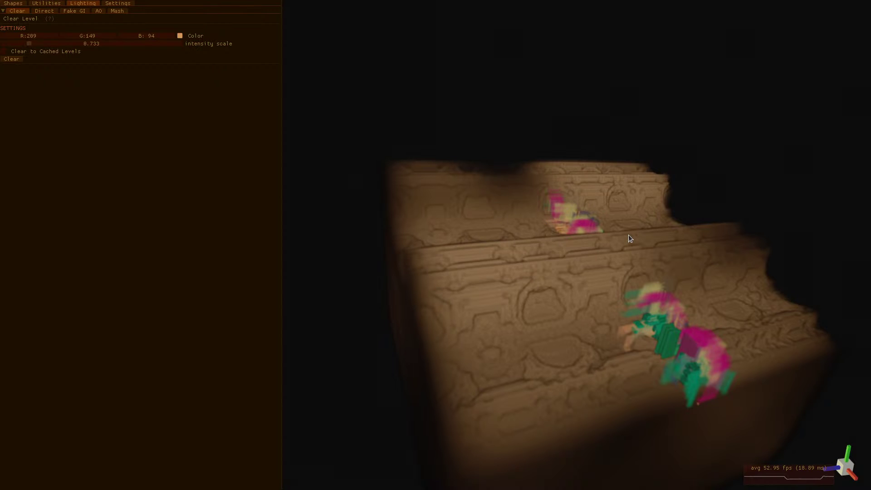
middle_drag(627, 235, 630, 238)
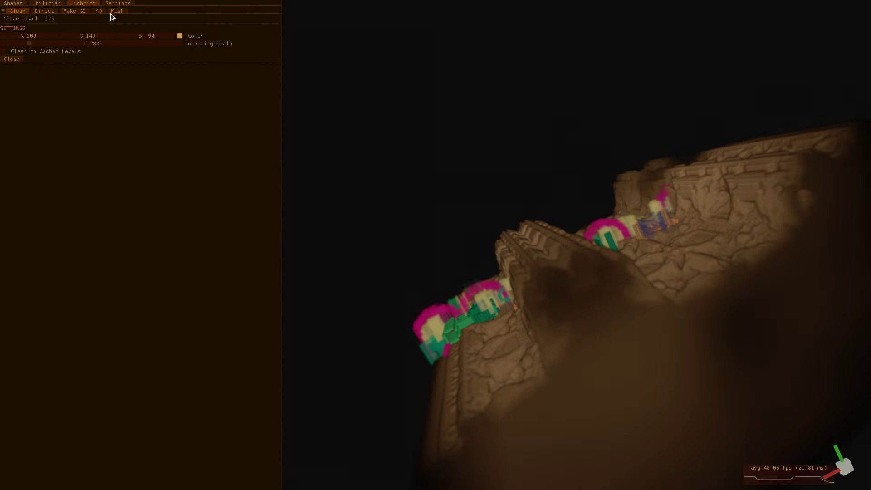
Generate the spaceship three more times with the same settings and palette, respecting the mask
click(53, 4)
click(13, 4)
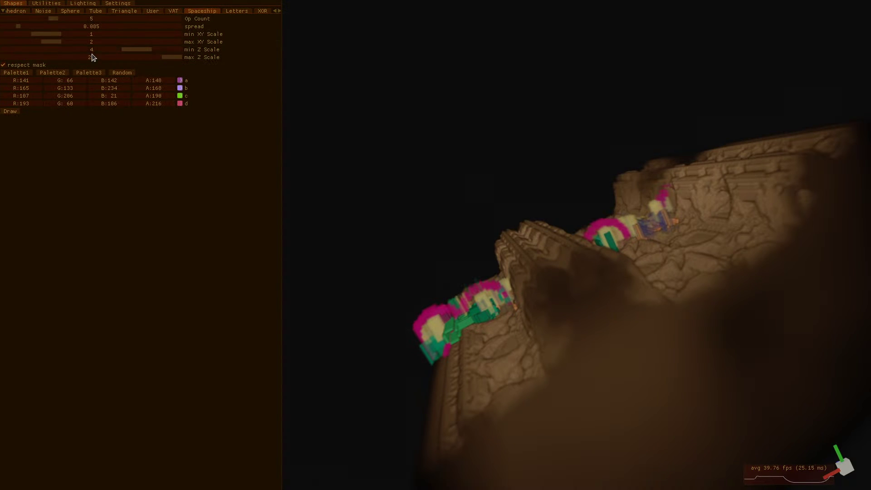
click(10, 111)
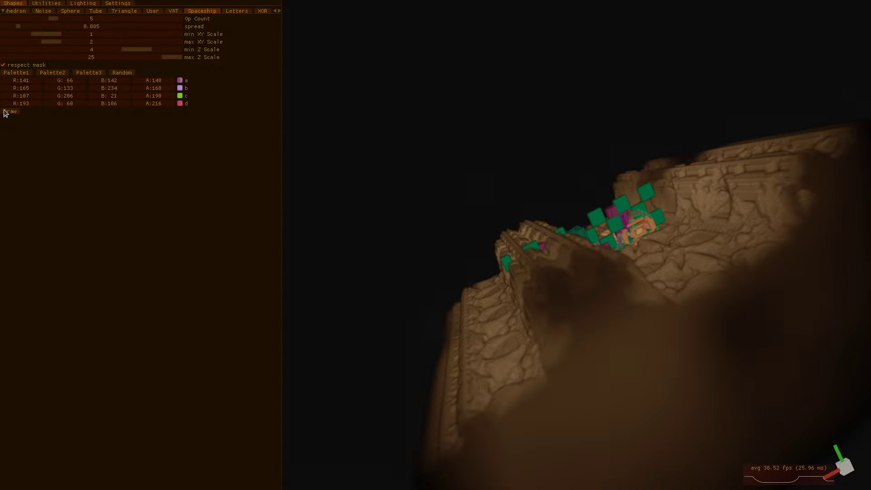
click(10, 111)
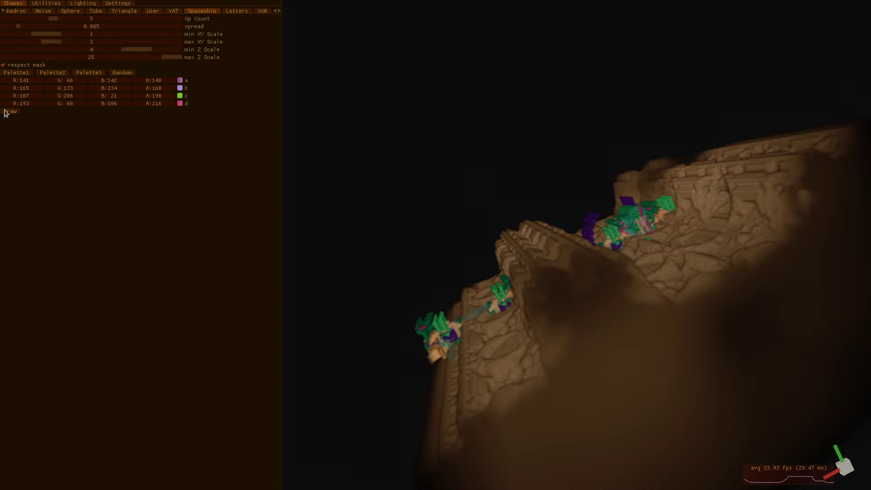
click(6, 111)
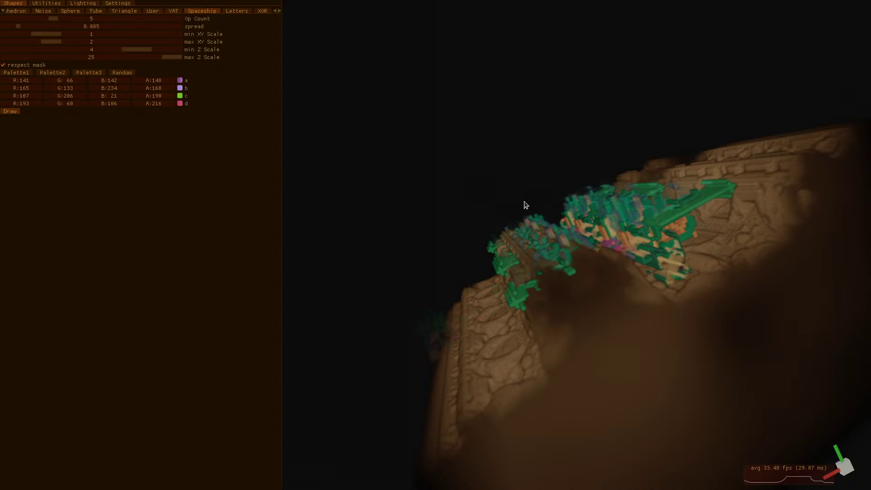
Turn the block to examine the generated spaceship pieces between the masked ridges from above and from the side
key(Down)
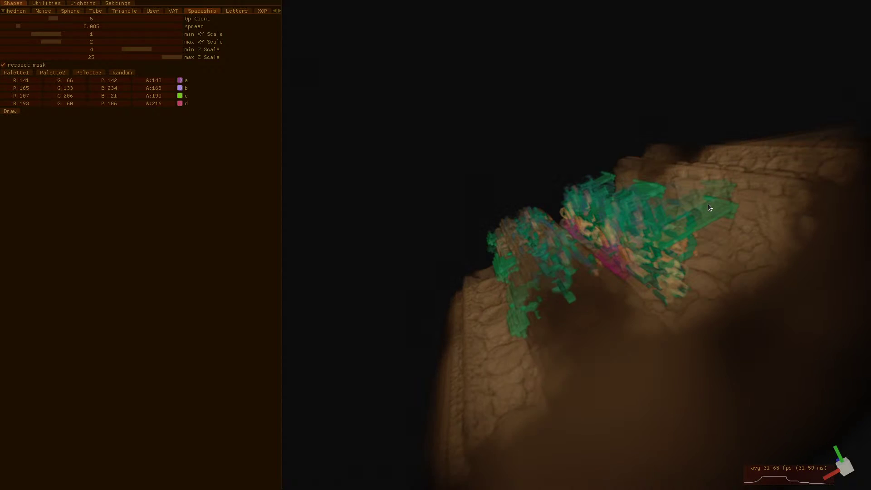
key(Down)
key(Down)
key(Down)
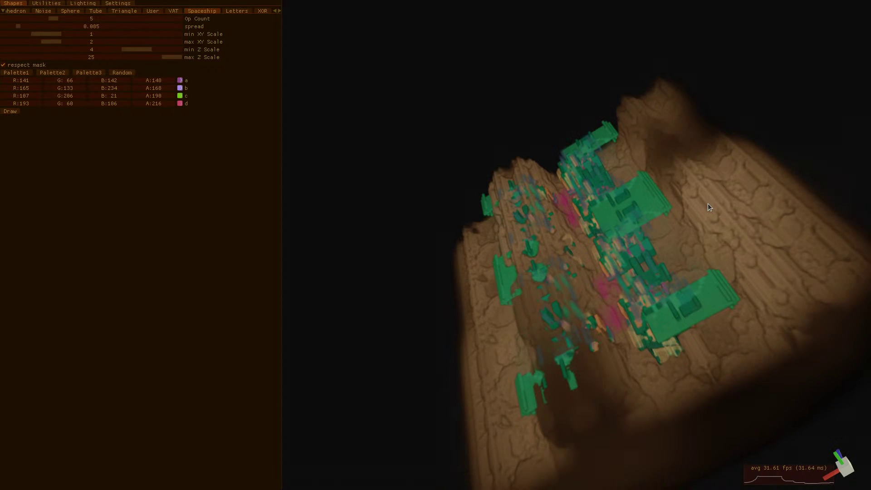
key(Down)
key(Down)
key(Down)
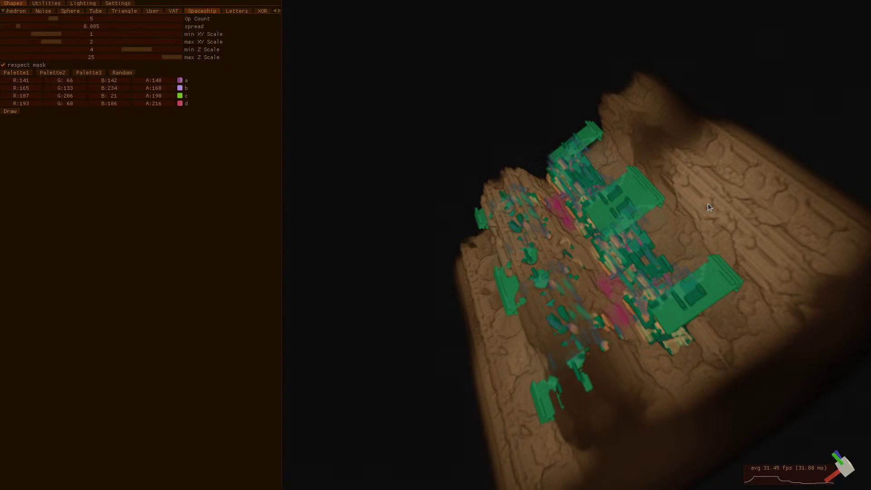
key(Right)
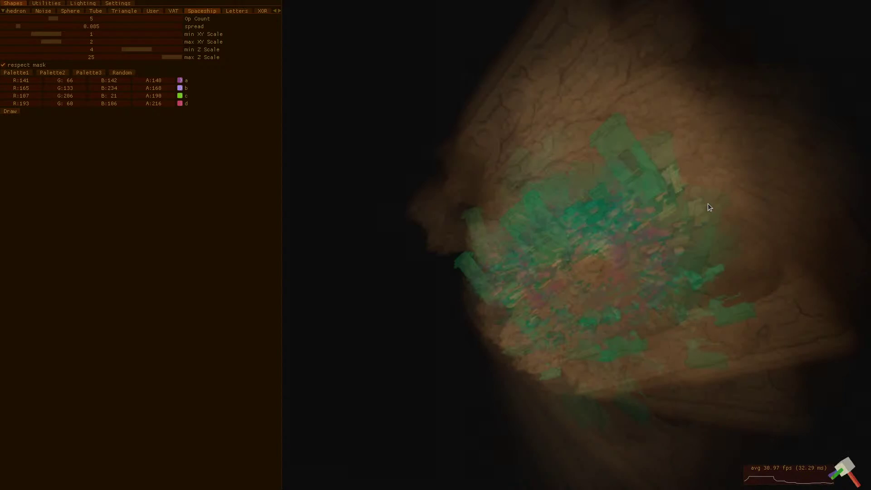
key(Left)
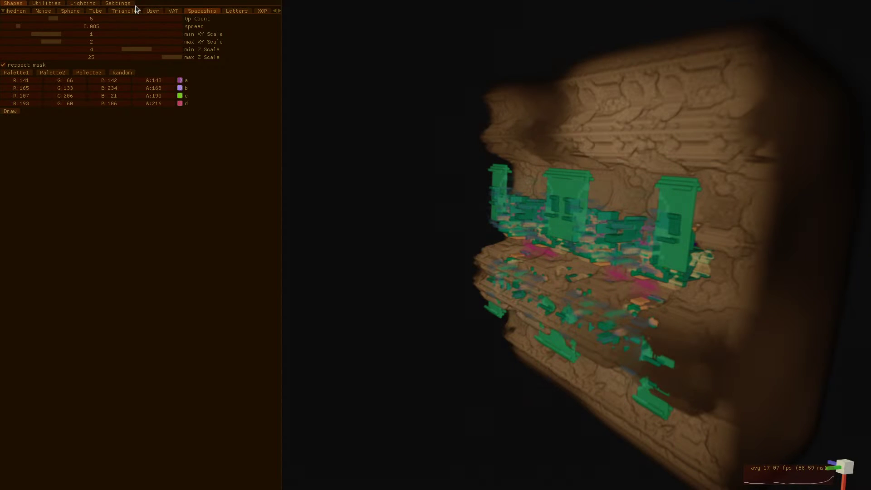
Apply ambient occlusion to the block at radius 0, and again at radius 5
click(93, 4)
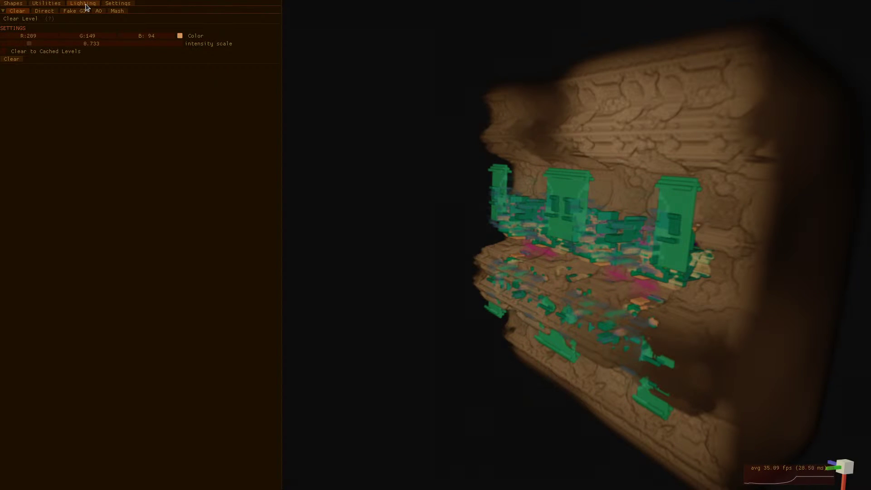
click(100, 10)
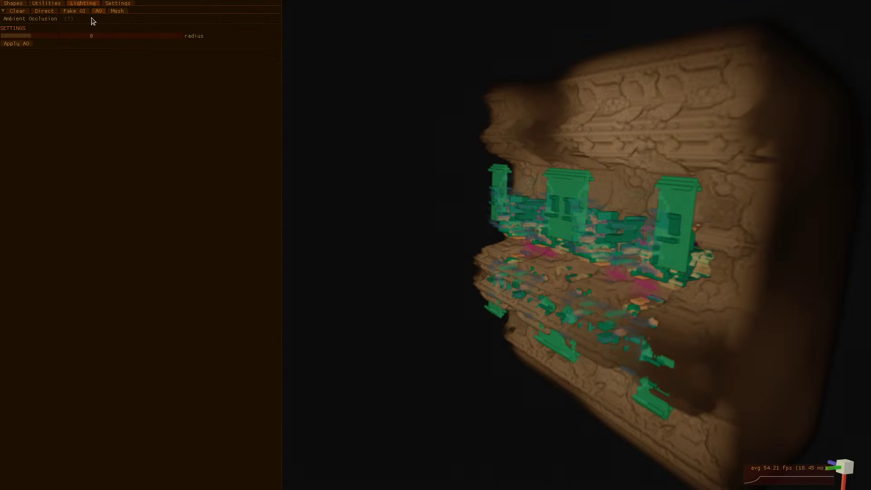
click(26, 43)
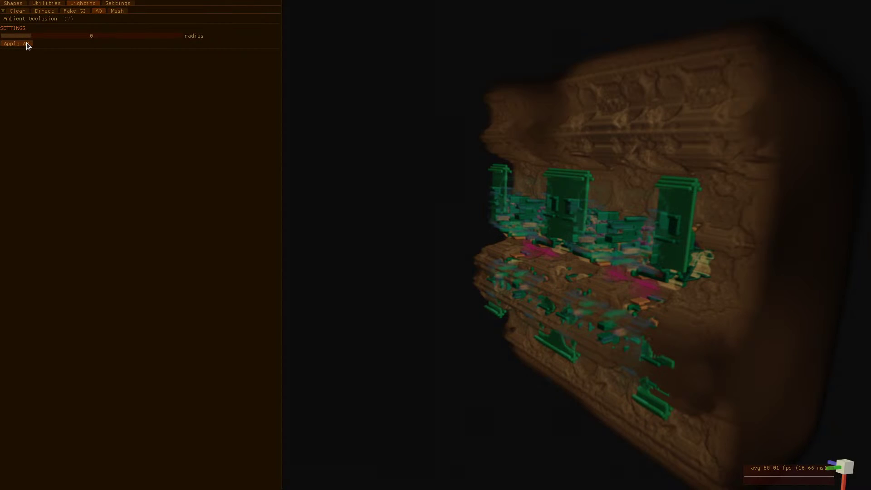
click(180, 36)
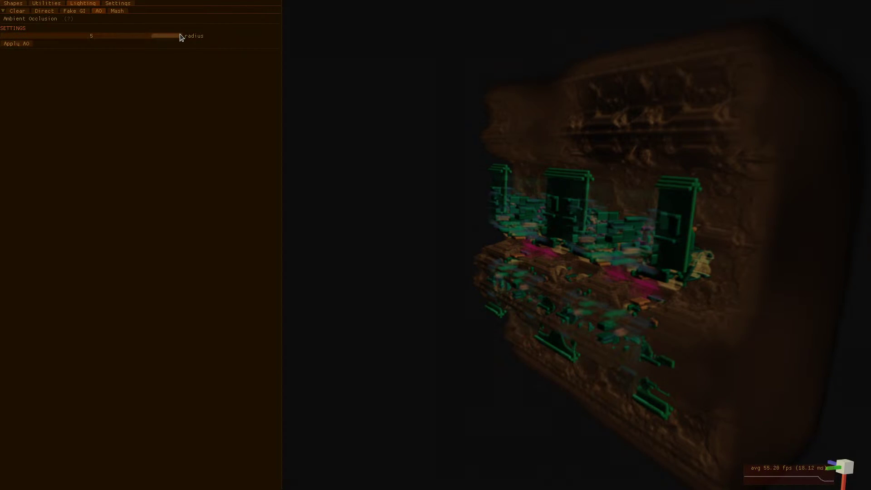
click(10, 44)
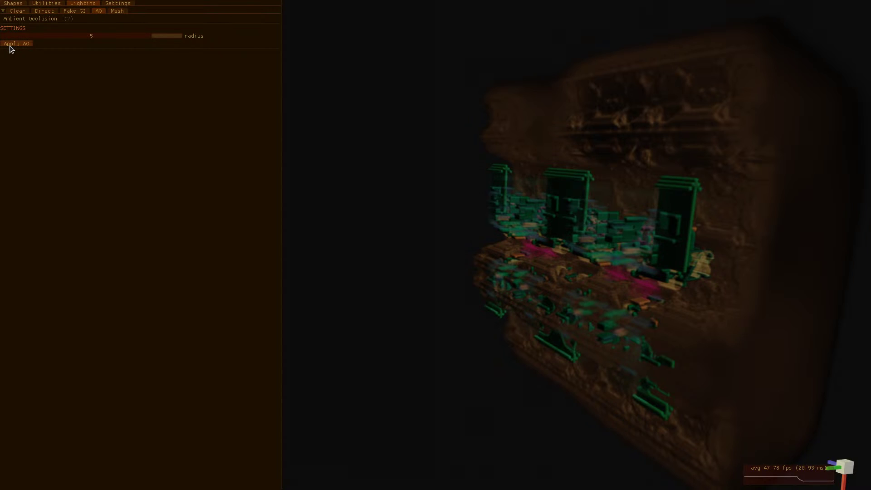
Apply the directional light in its current orange, and again in pale beige (211, 199, 180)
click(43, 10)
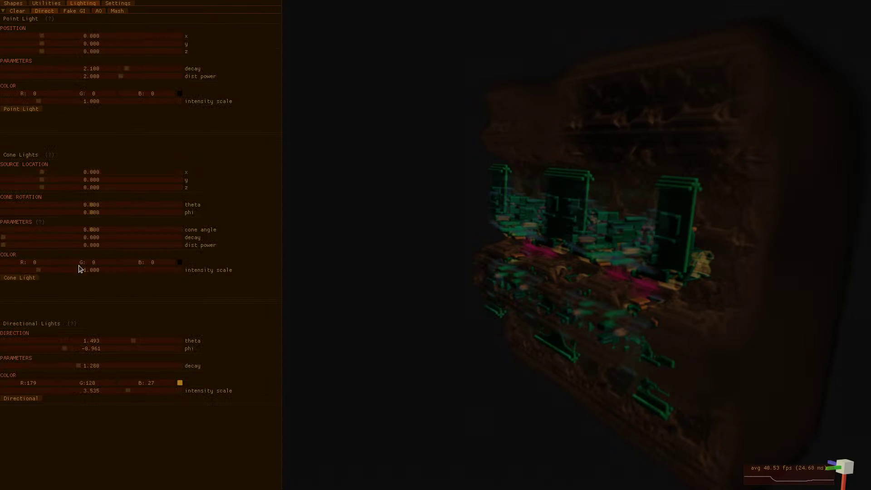
click(27, 400)
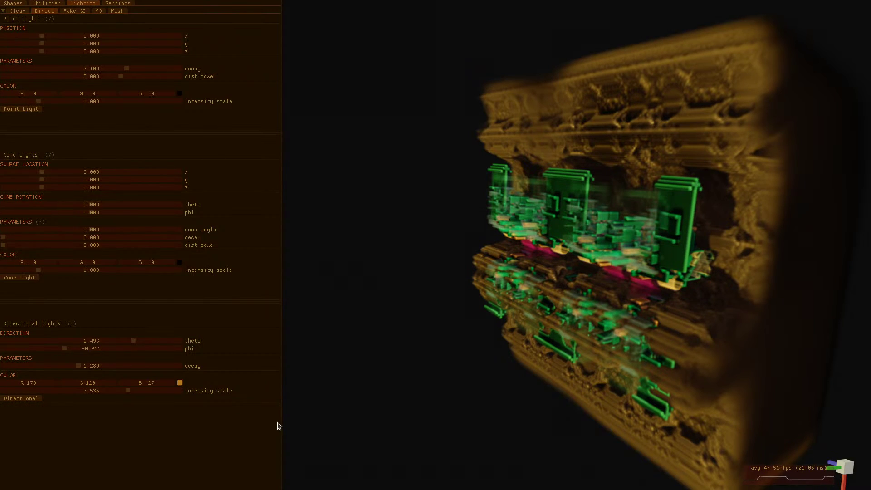
click(179, 384)
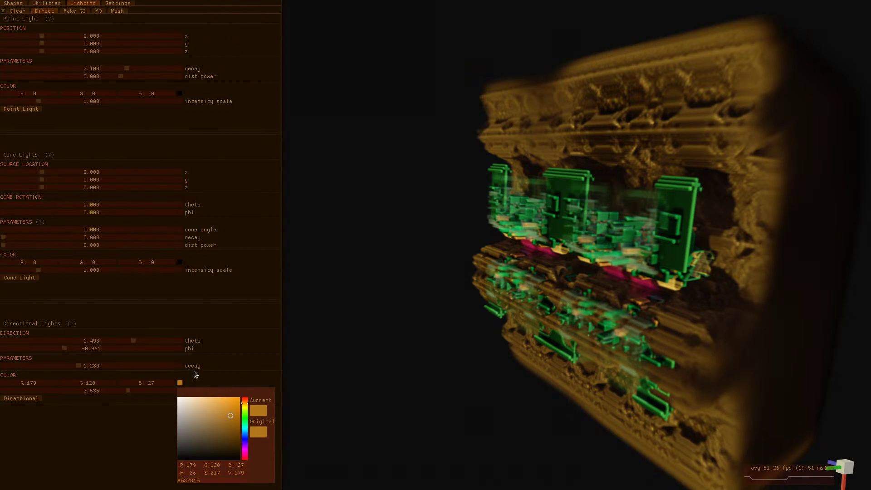
drag(228, 417, 185, 408)
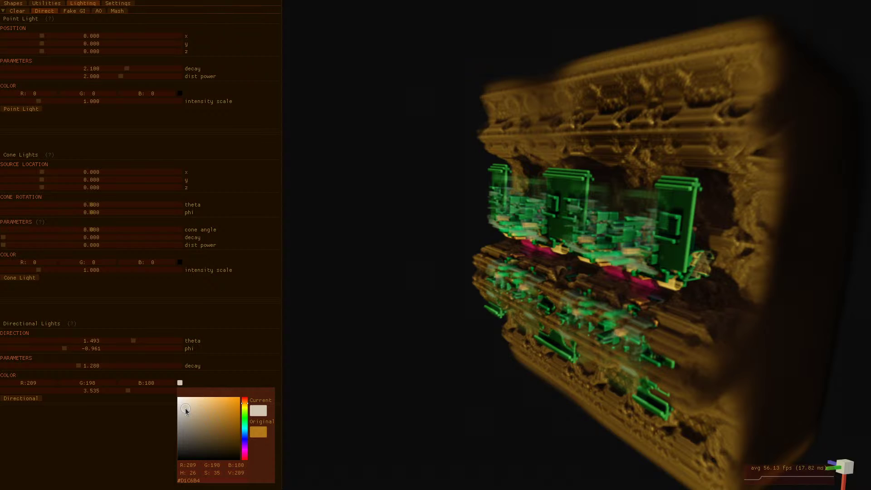
click(61, 420)
click(13, 399)
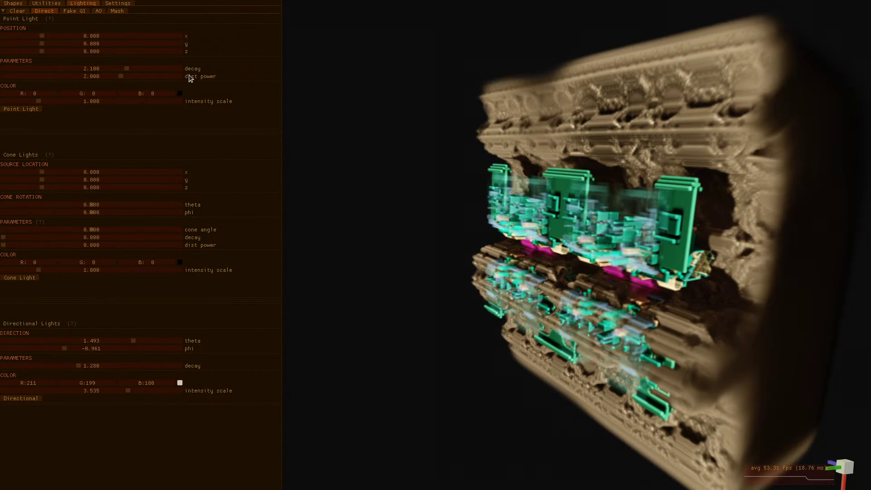
Apply fake global illumination with a black sky color, and again with an olive green sky color (101, 118, 41)
click(72, 11)
click(15, 68)
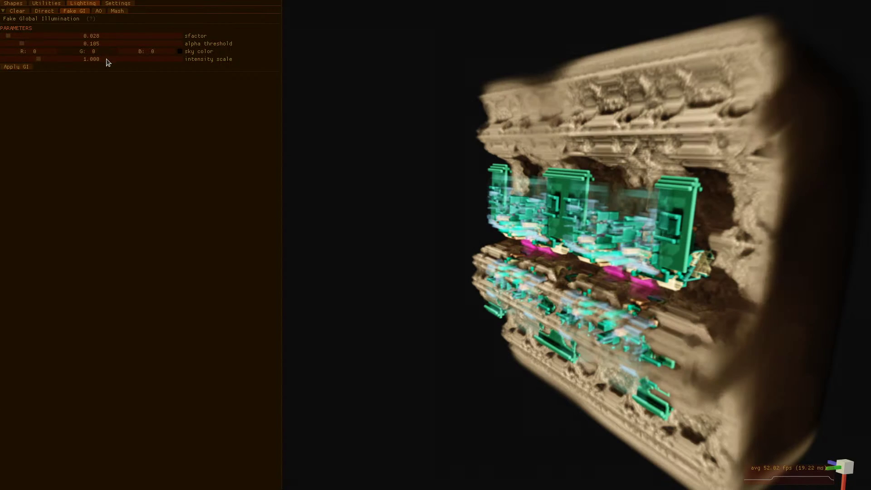
click(180, 52)
drag(197, 103, 244, 78)
click(218, 99)
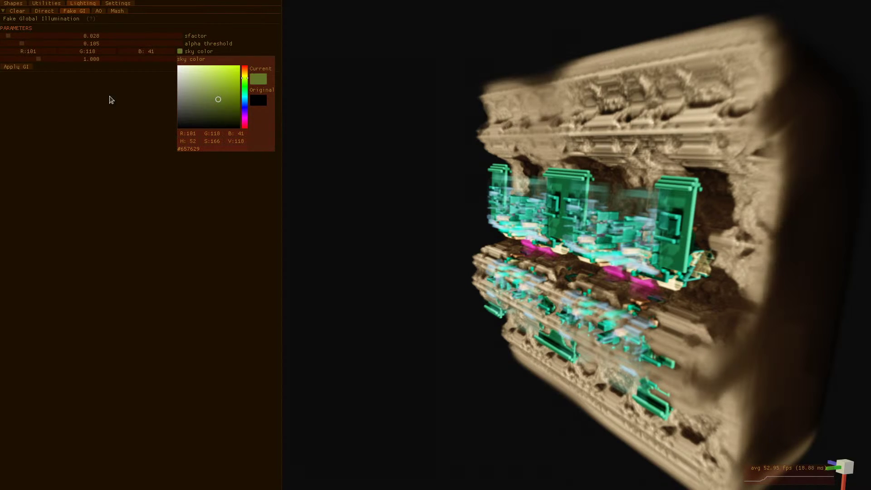
click(63, 96)
click(31, 68)
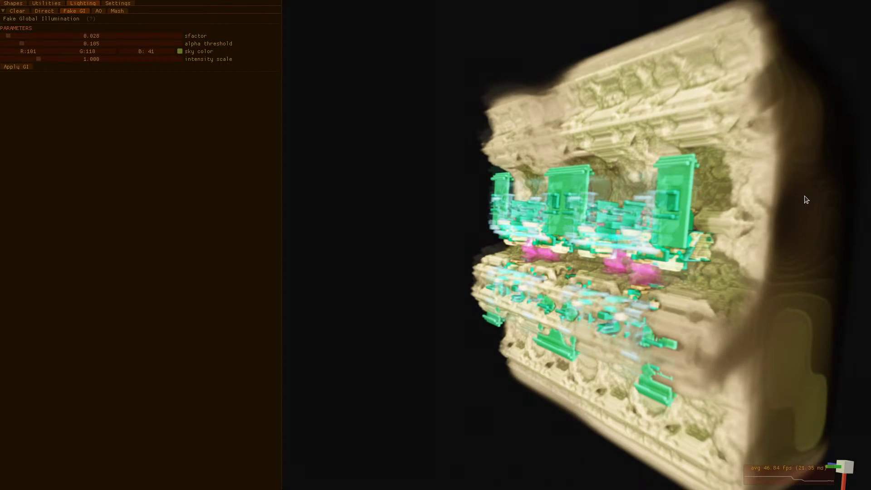
Turn the block to examine the fake global illumination on its underside, its edges and the ship pieces
key(Up)
key(Left)
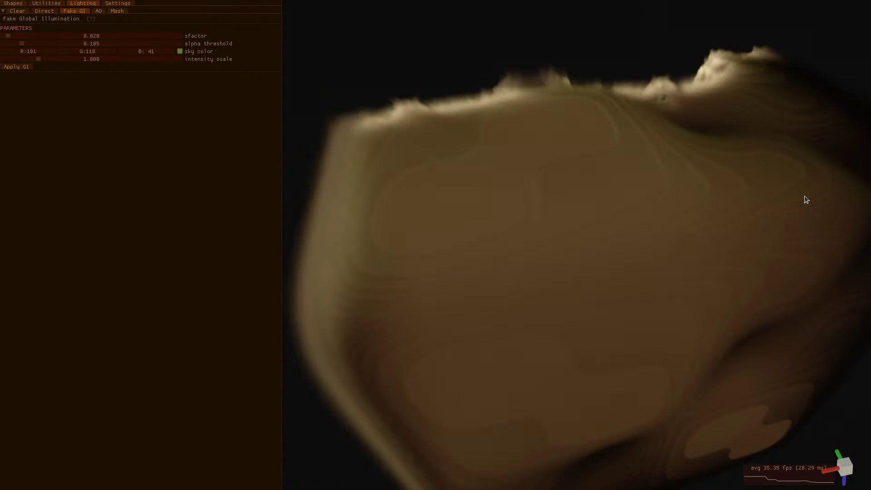
key(Down)
key(Down)
key(Down)
key(Down)
key(Down)
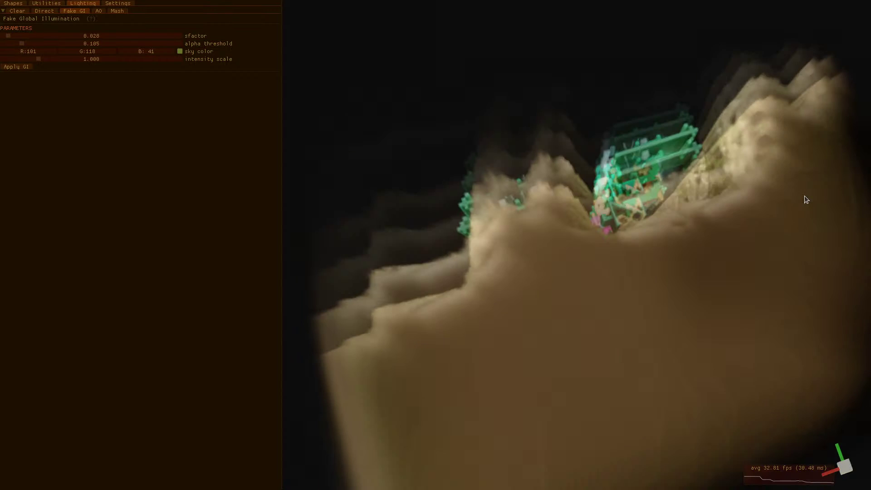
key(Down)
key(Down)
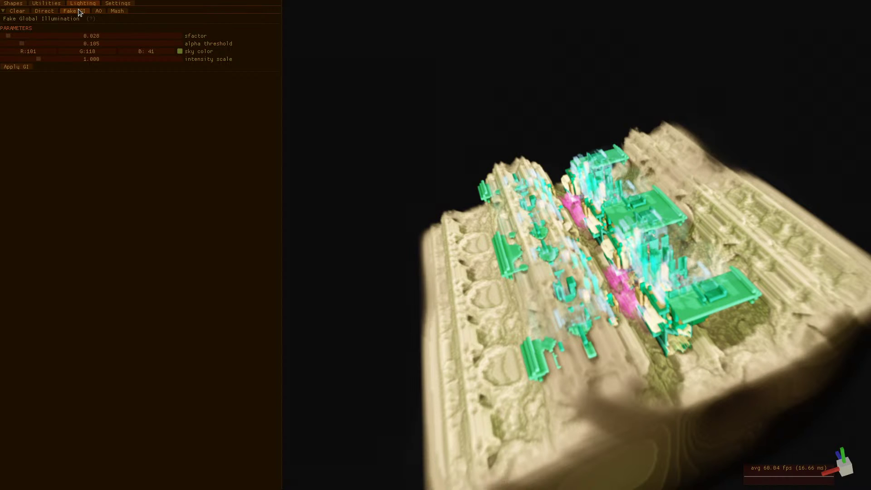
Clear the block's lighting to tan (209, 149, 94) at intensity scale 0.733, and generate a spaceship with a random palette, respecting the mask
click(16, 11)
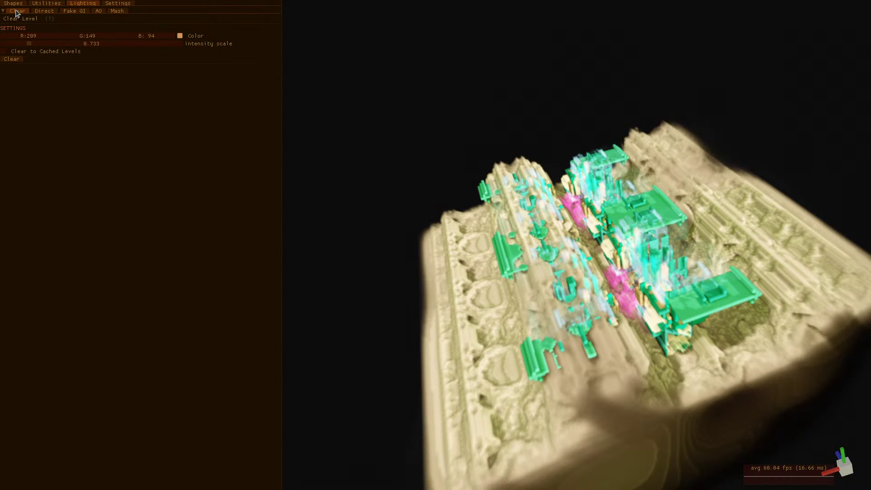
click(9, 59)
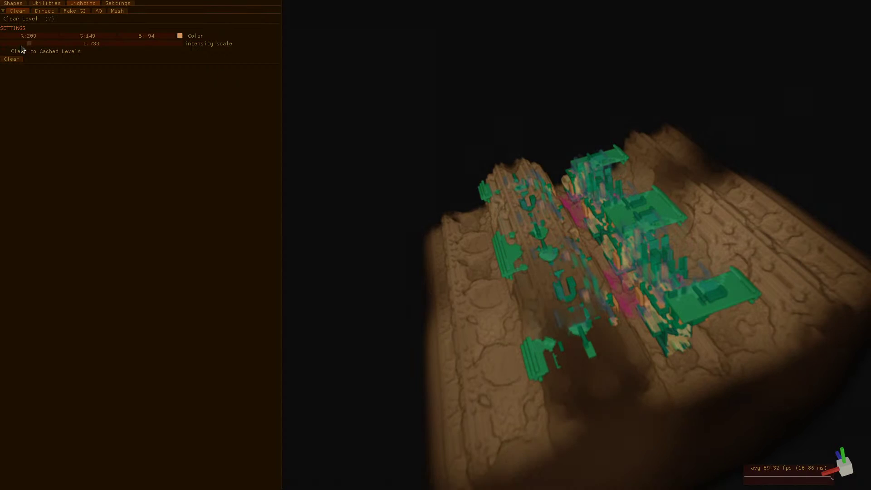
click(13, 4)
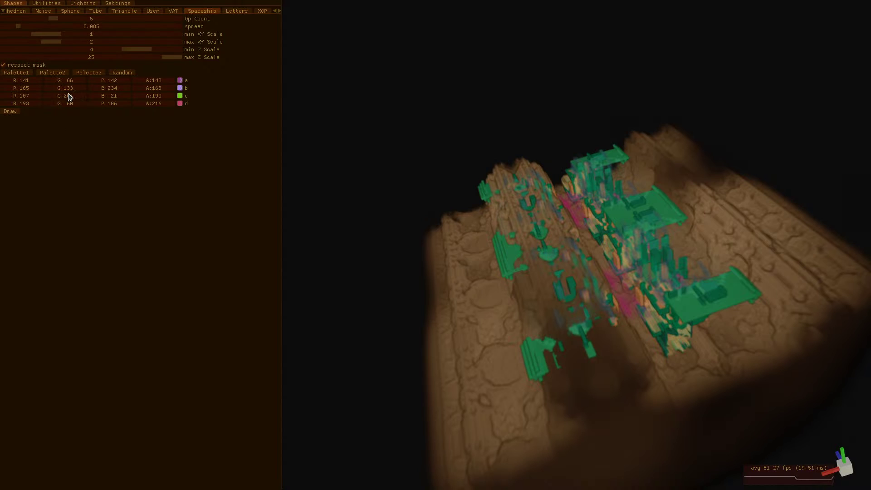
click(125, 71)
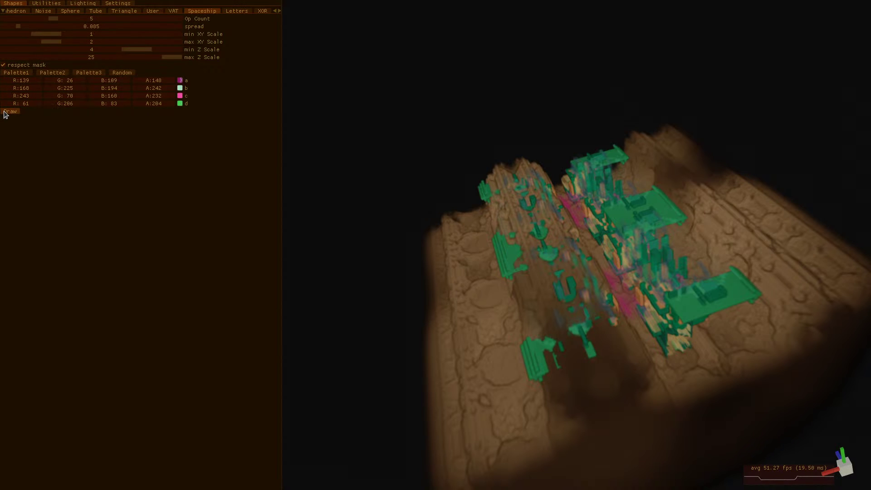
click(9, 111)
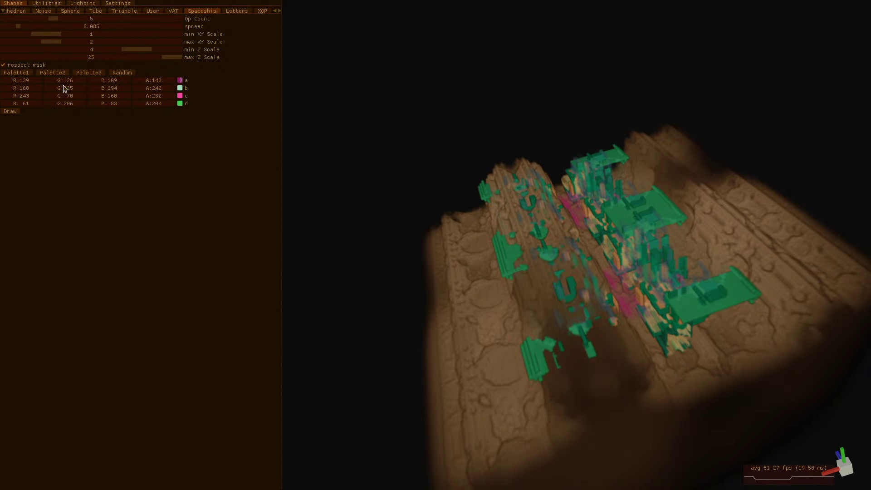
Generate the spaceship twice more with the same settings, each time with a new random palette
click(128, 72)
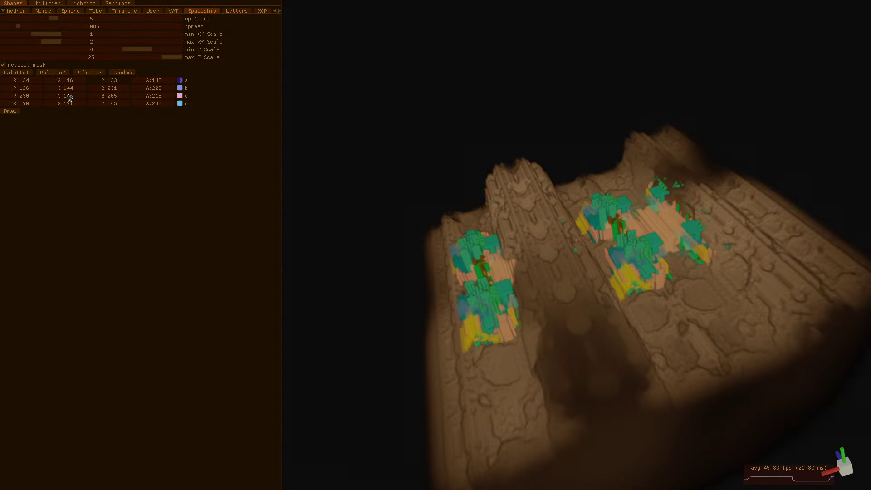
click(9, 111)
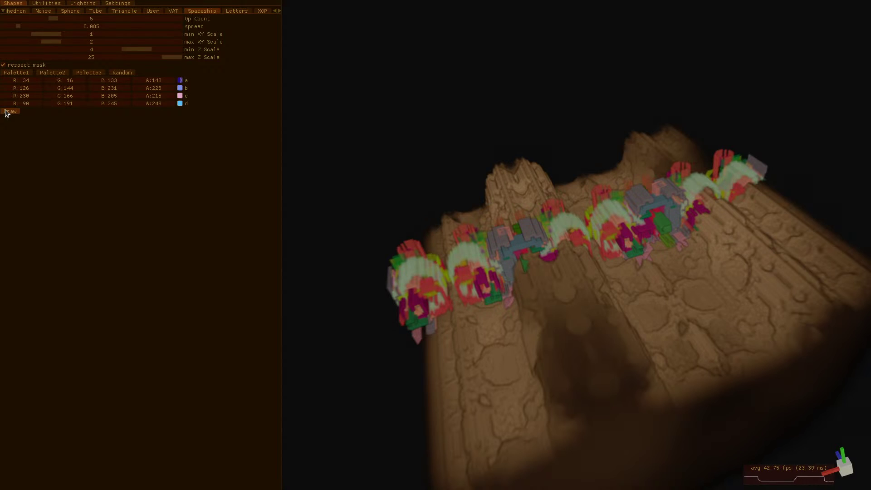
click(119, 73)
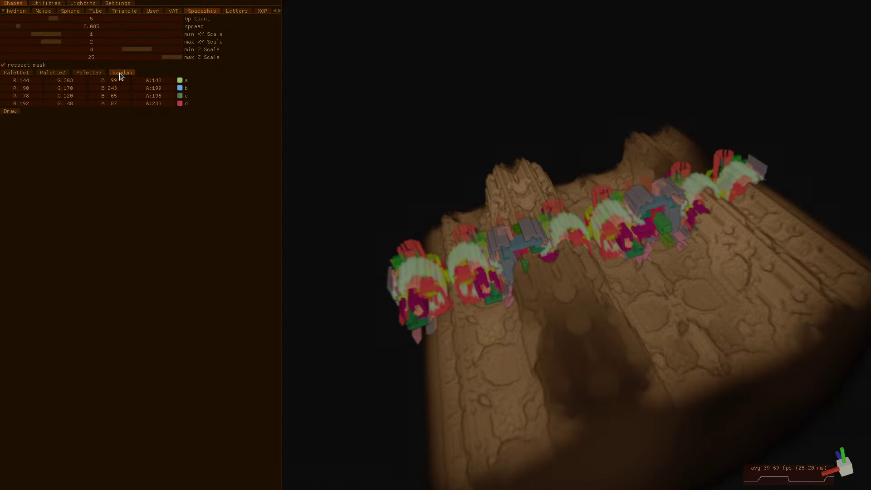
click(11, 112)
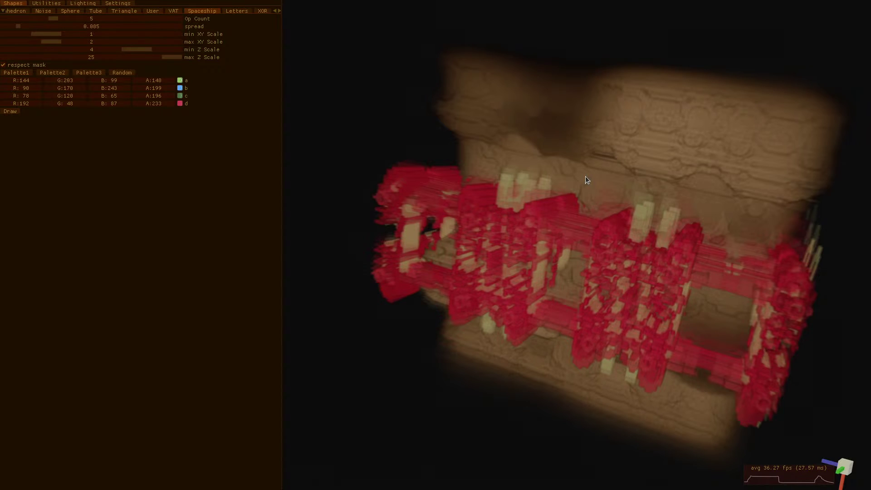
Mask the block by color using alpha with a spread of 0.951 and amount 255, and apply ambient occlusion at radius 5
click(41, 7)
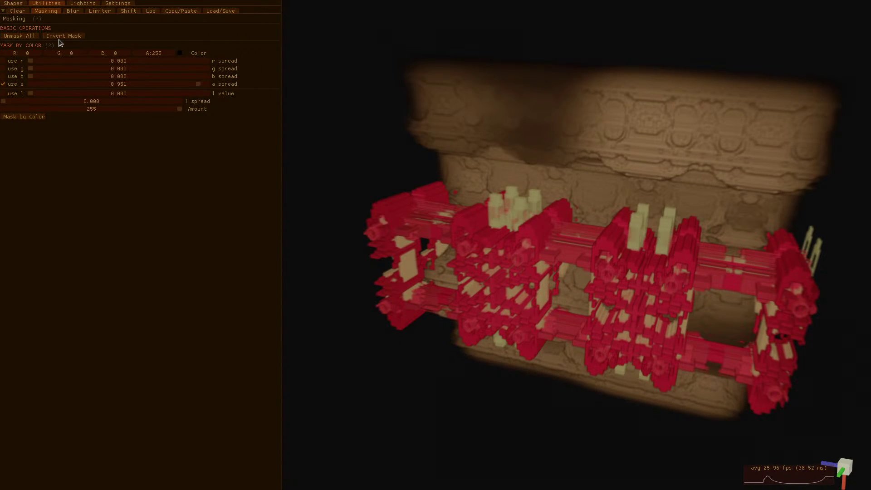
click(26, 117)
click(77, 4)
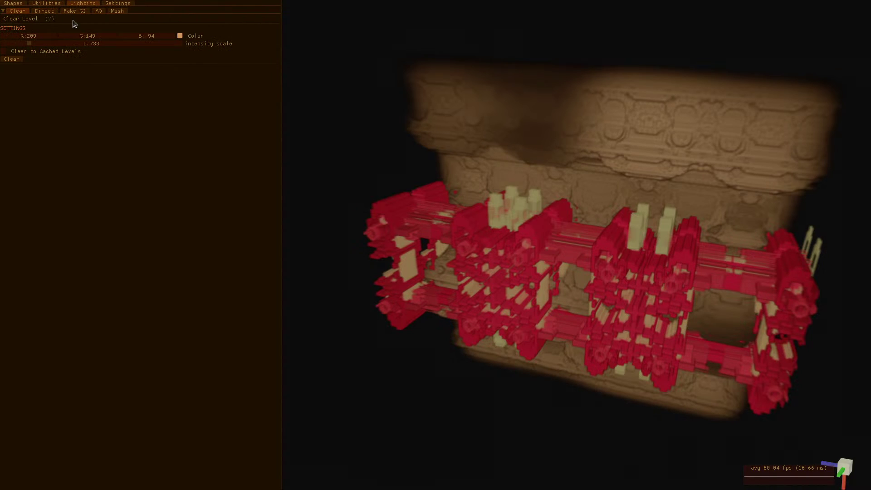
click(100, 12)
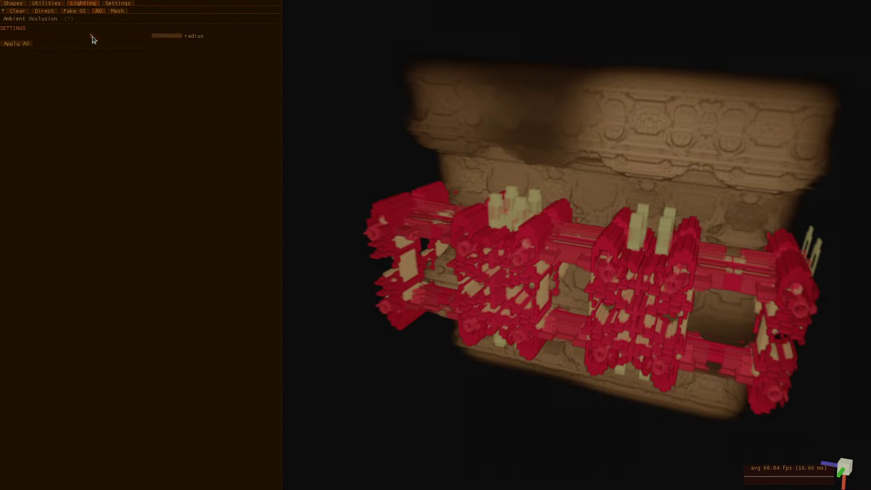
click(8, 44)
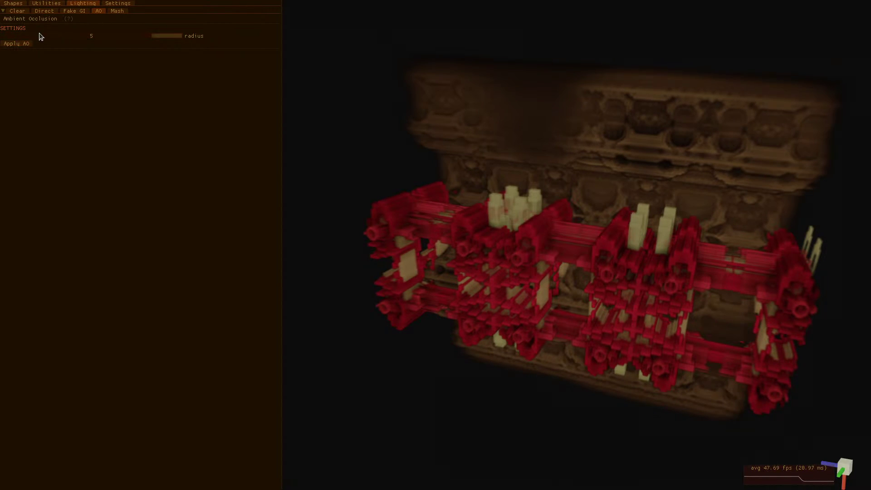
Apply the pale beige directional light, and a second one at theta -2.236 and phi -0.751 in golden tan (190, 146, 77)
click(45, 11)
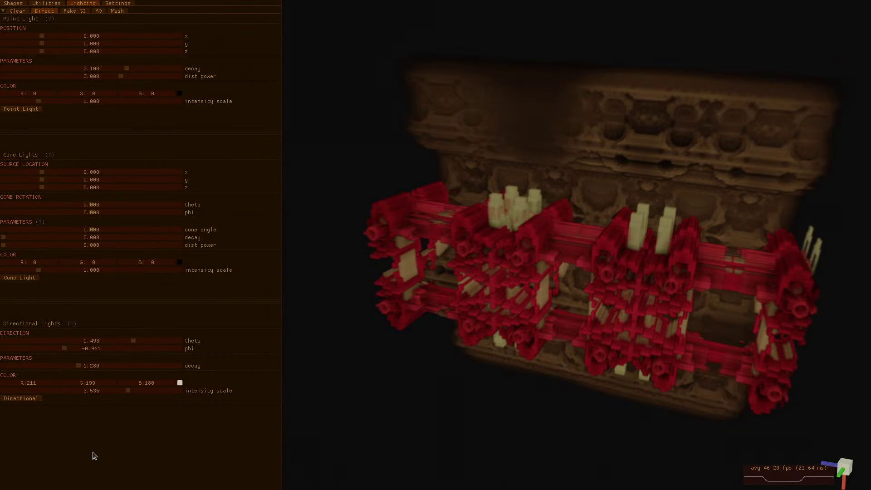
click(36, 398)
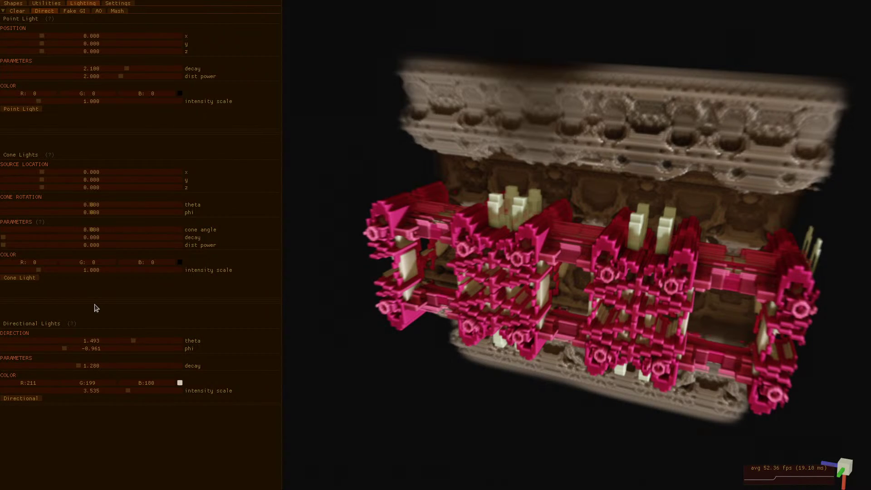
click(29, 340)
click(107, 348)
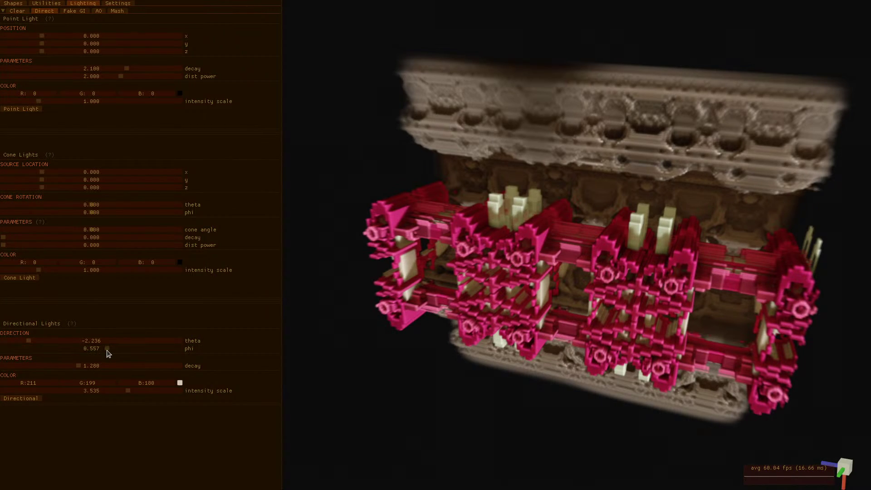
click(71, 349)
click(180, 383)
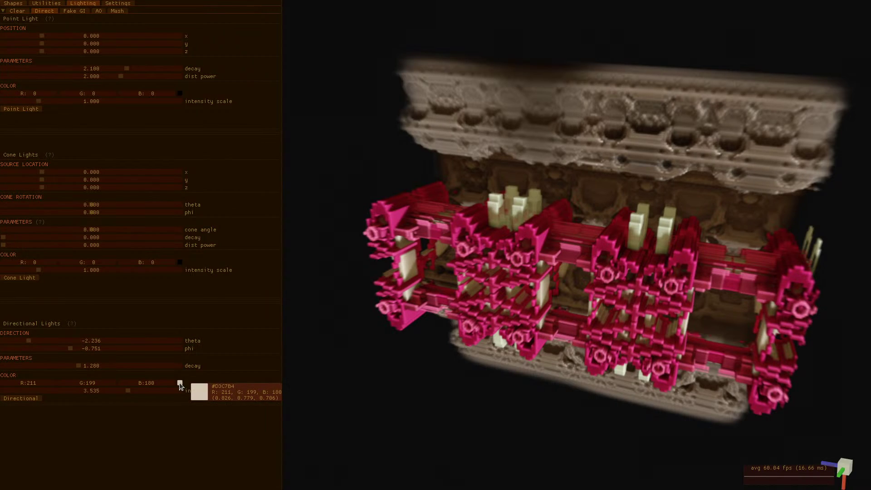
click(214, 412)
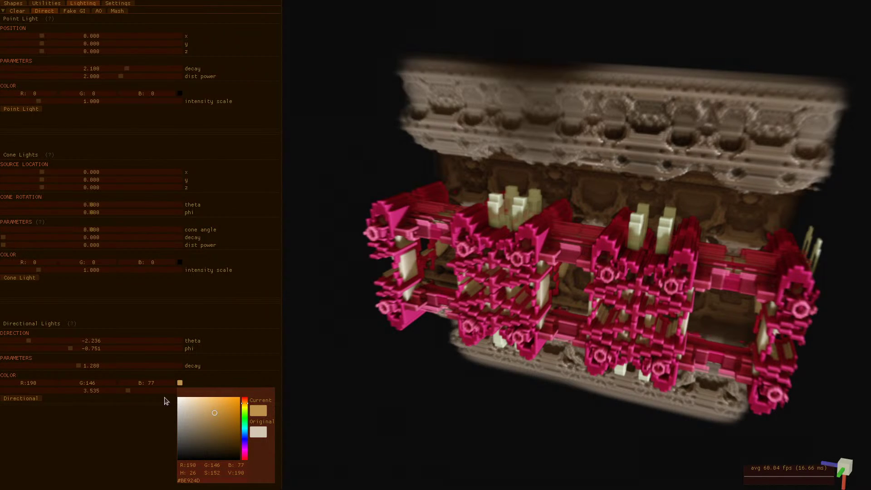
click(30, 397)
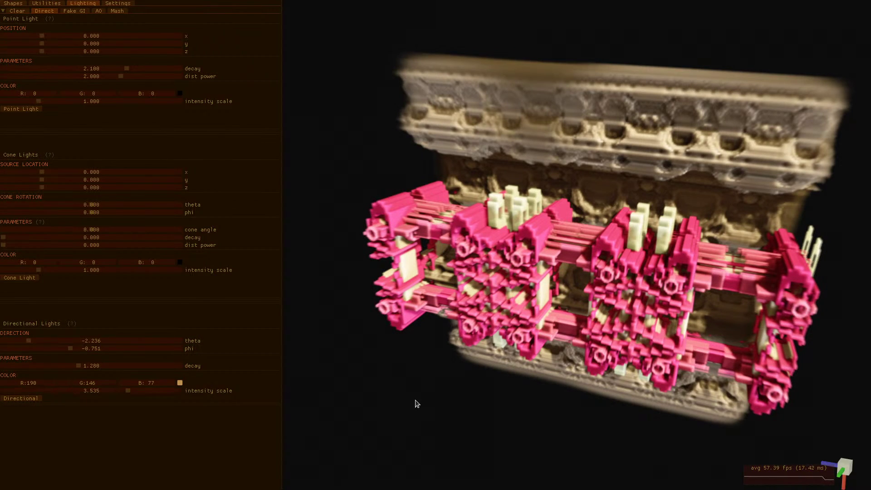
Apply the golden tan directional light again with decay 1.473 and intensity scale about 2.6
click(83, 366)
click(90, 366)
drag(130, 392, 96, 392)
click(21, 398)
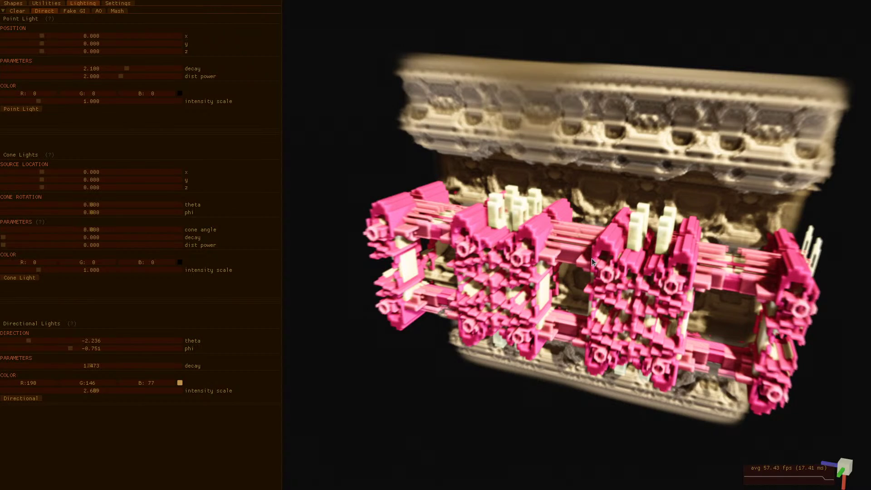
Rotate the block sideways to examine the relit spaceship and relief from both ends
key(Left)
key(Left)
key(Left)
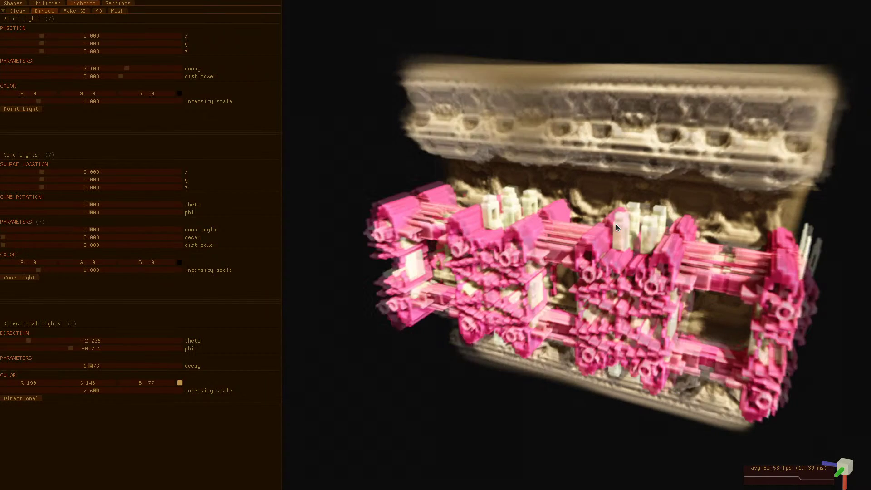
key(Left)
key(Left)
key(Left)
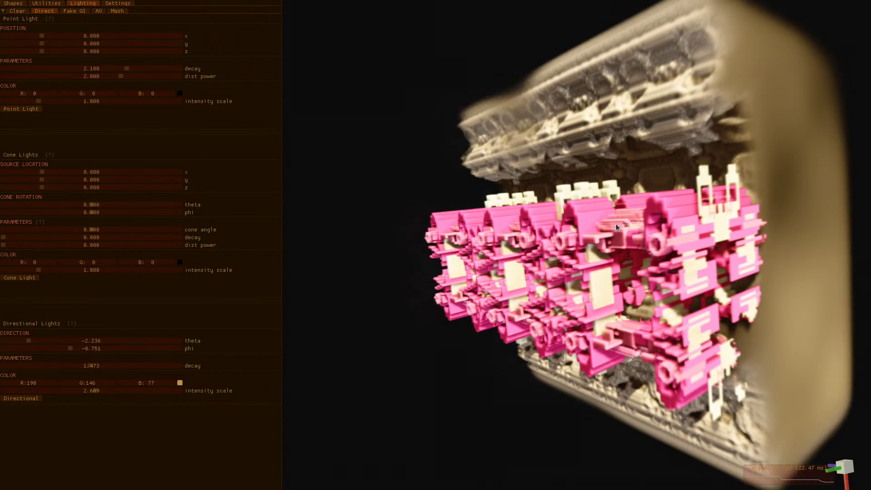
key(Left)
key(Left)
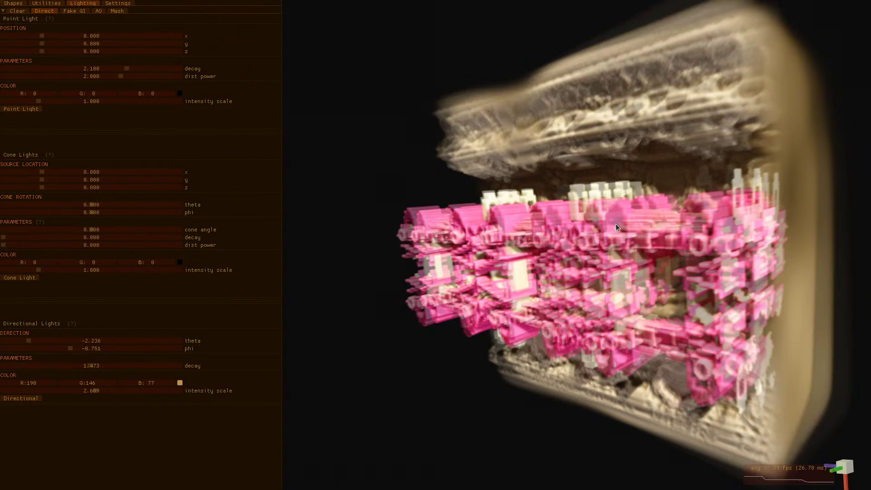
key(Left)
key(Left)
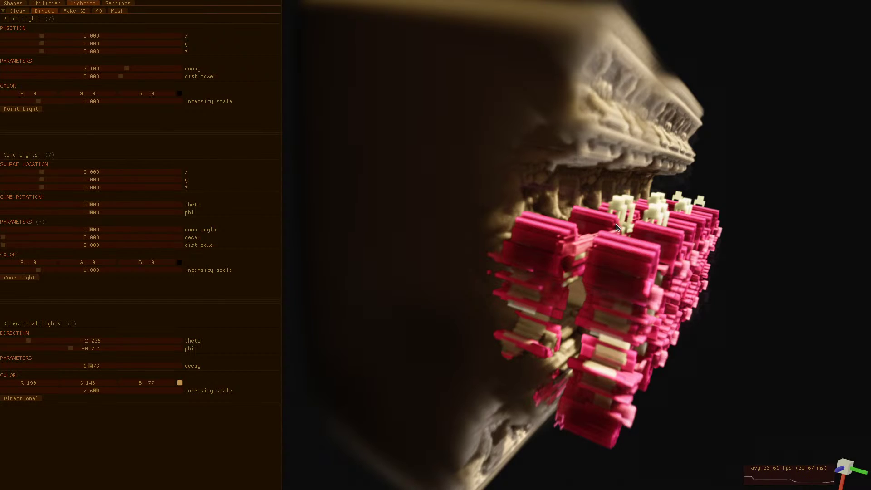
Set the ambient occlusion radius to 0 and apply it repeatedly to darken the relief and spaceship
key(Page_Up)
key(Left)
key(Left)
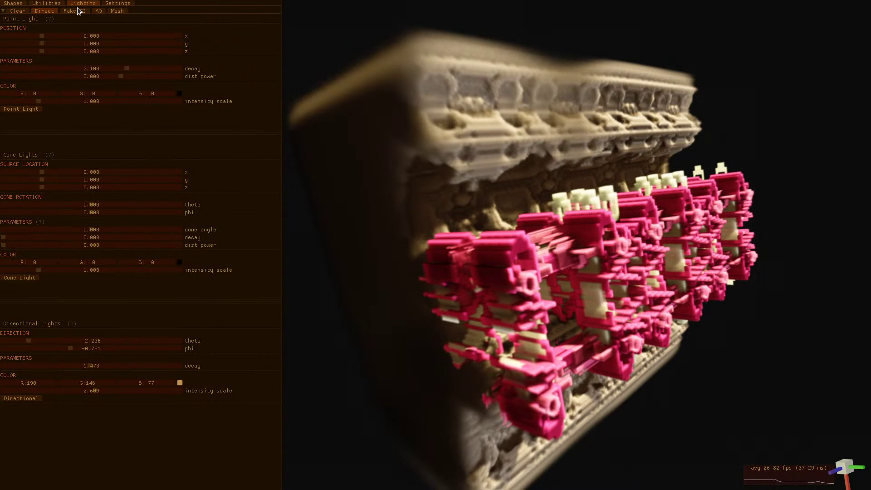
click(99, 11)
click(26, 37)
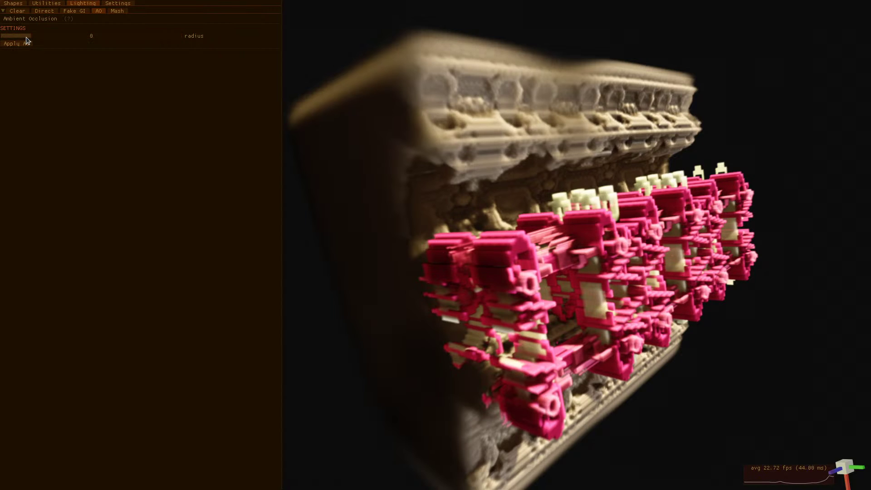
click(22, 44)
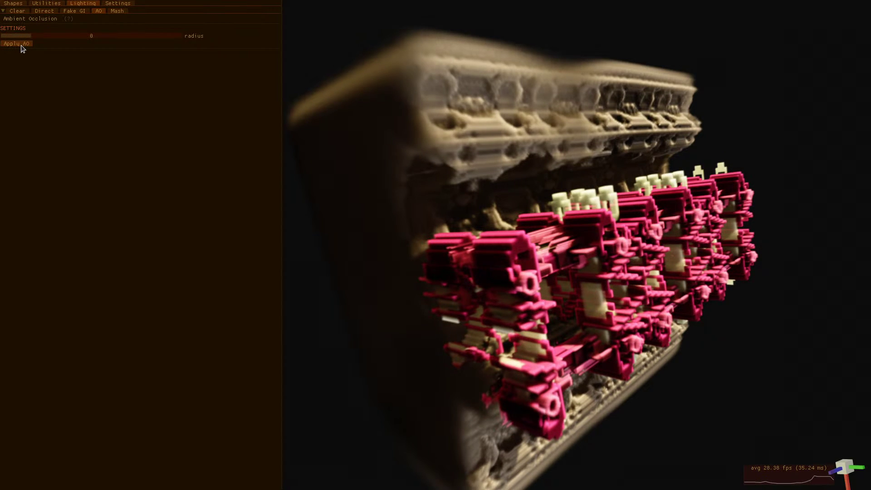
click(21, 46)
click(22, 44)
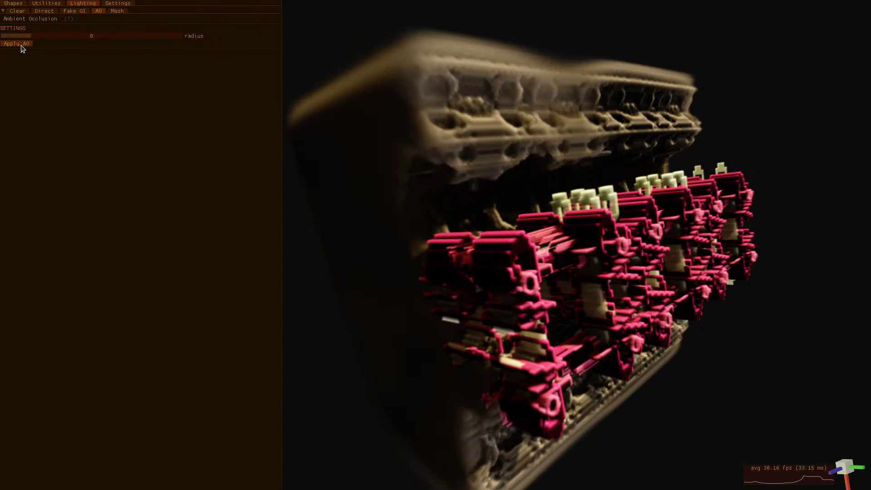
click(21, 45)
click(21, 44)
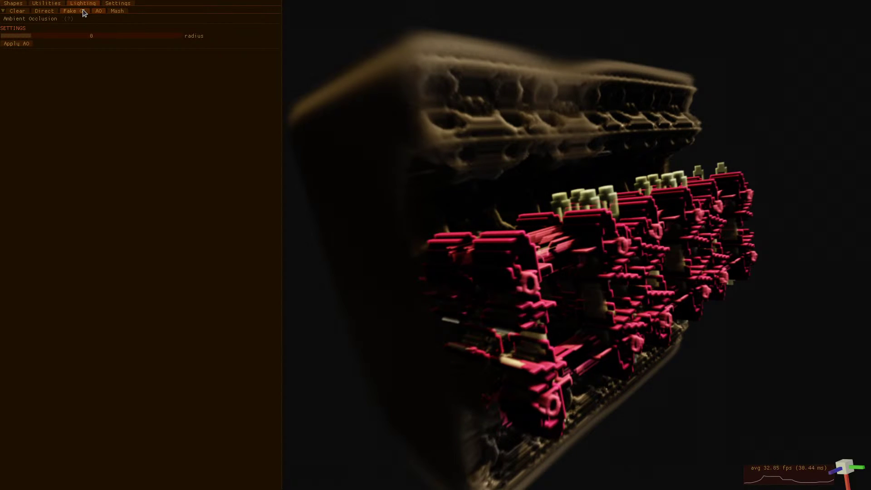
Apply fake global illumination with the olive green sky color, and apply the golden tan directional light once more
click(75, 11)
click(15, 66)
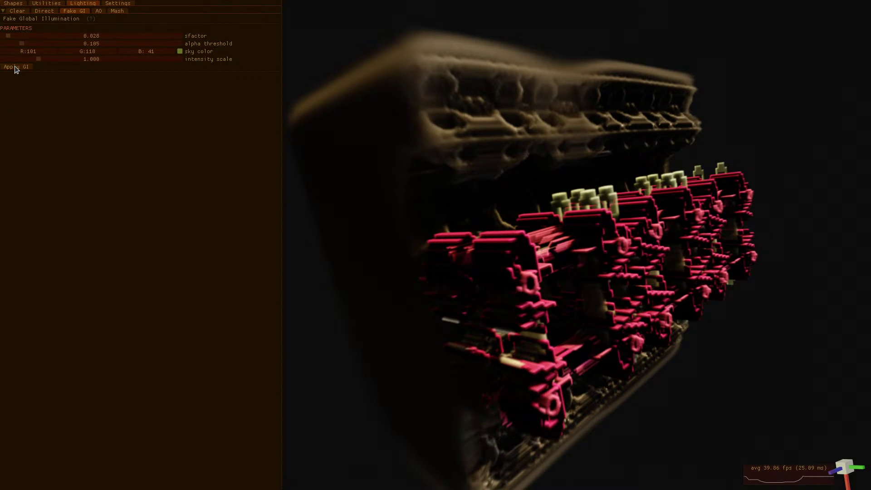
click(15, 66)
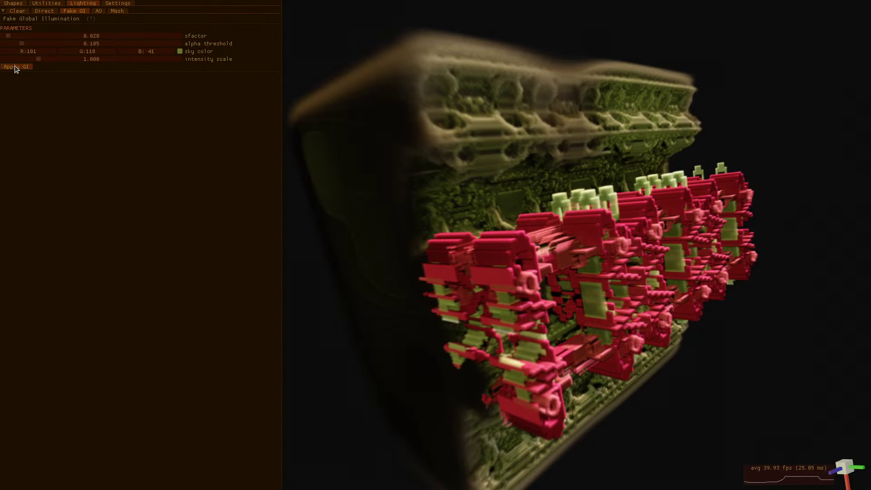
click(44, 11)
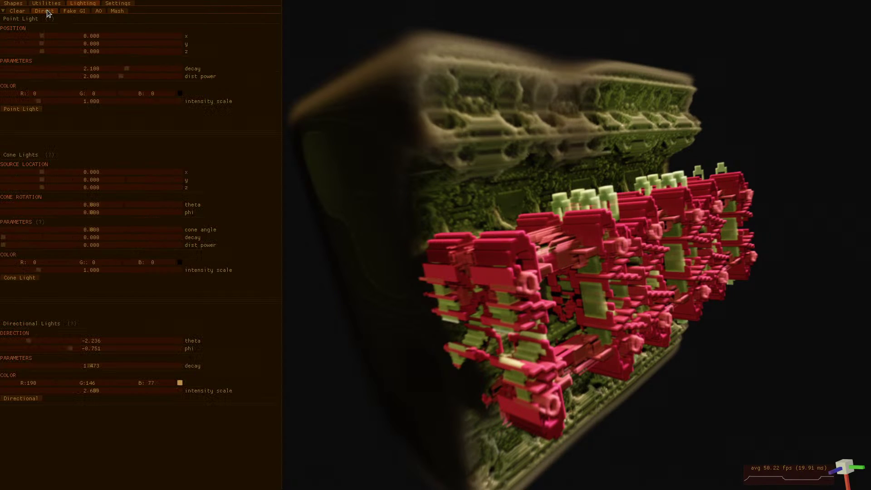
click(33, 400)
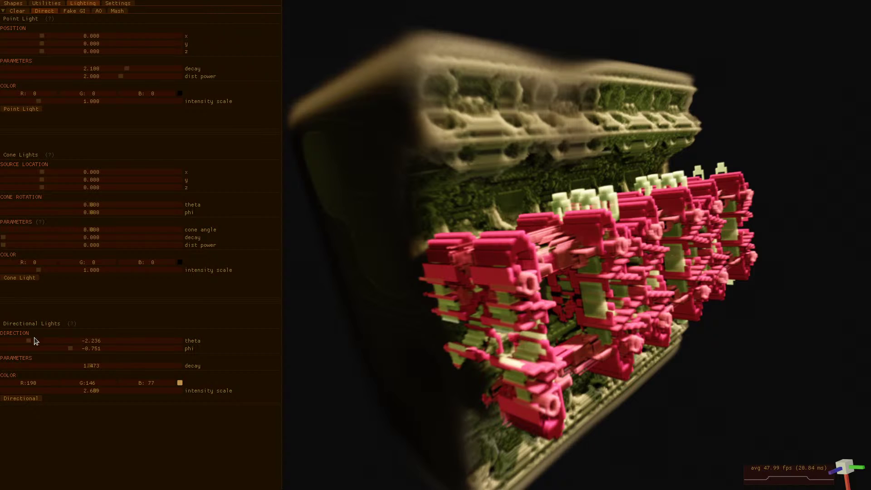
Apply a purple (118, 15, 96) directional light at theta 0.589 and phi -1.154, with decay 1.951 and intensity scale 3.162
click(107, 340)
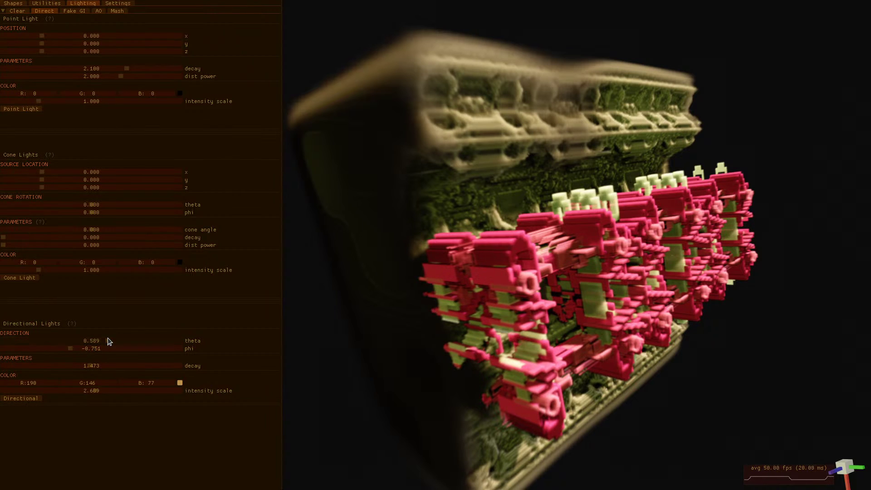
click(61, 348)
click(179, 382)
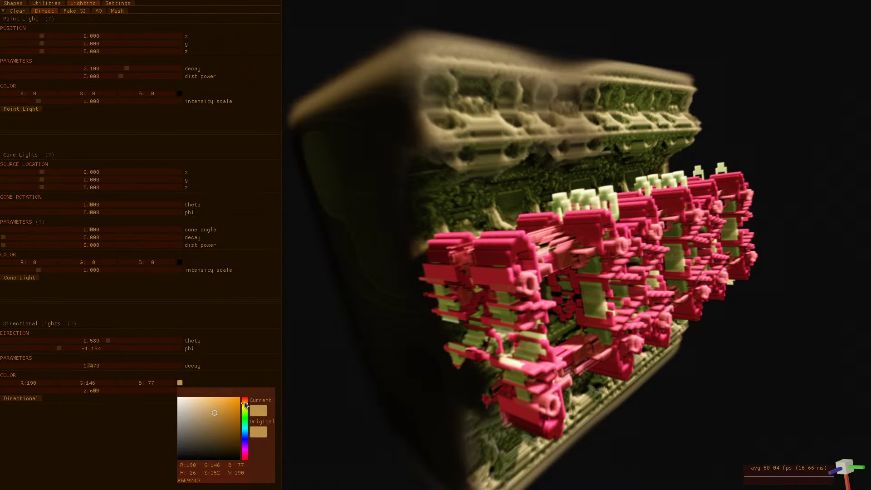
mouse_move(244, 401)
mouse_down()
mouse_move(248, 452)
mouse_move(230, 442)
mouse_move(232, 430)
mouse_up()
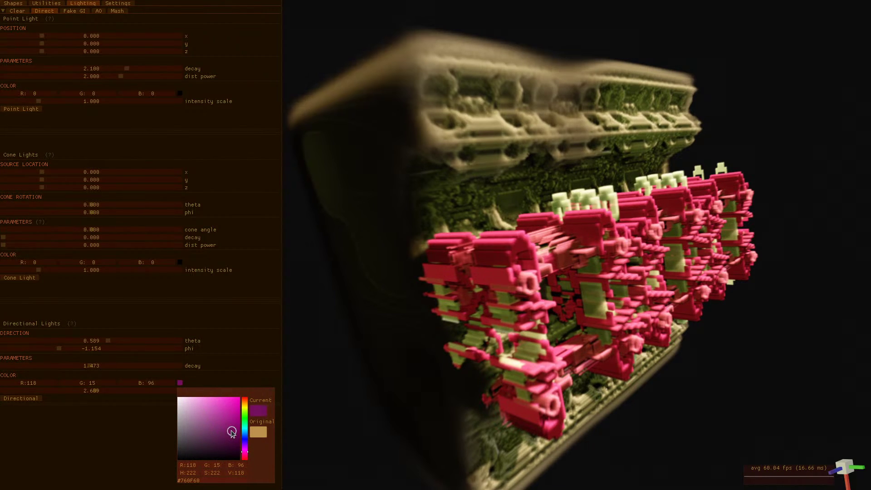
click(94, 410)
drag(100, 390, 115, 391)
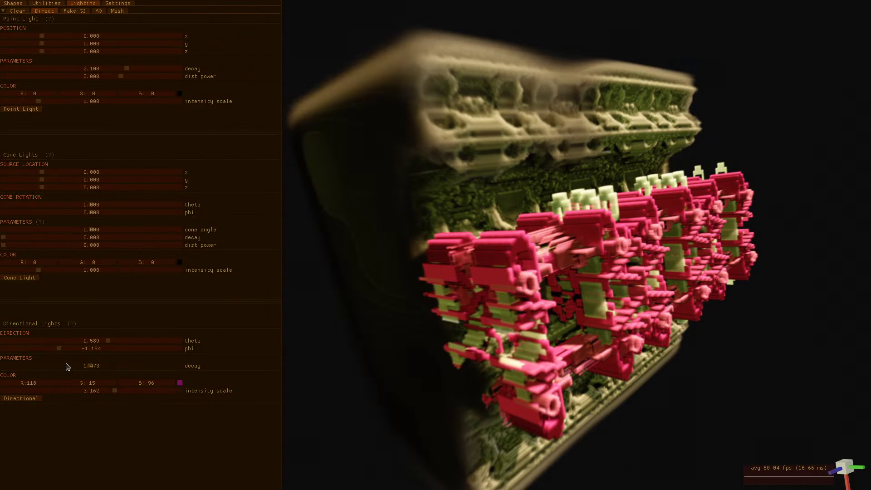
drag(68, 365, 71, 365)
drag(129, 365, 118, 365)
click(18, 399)
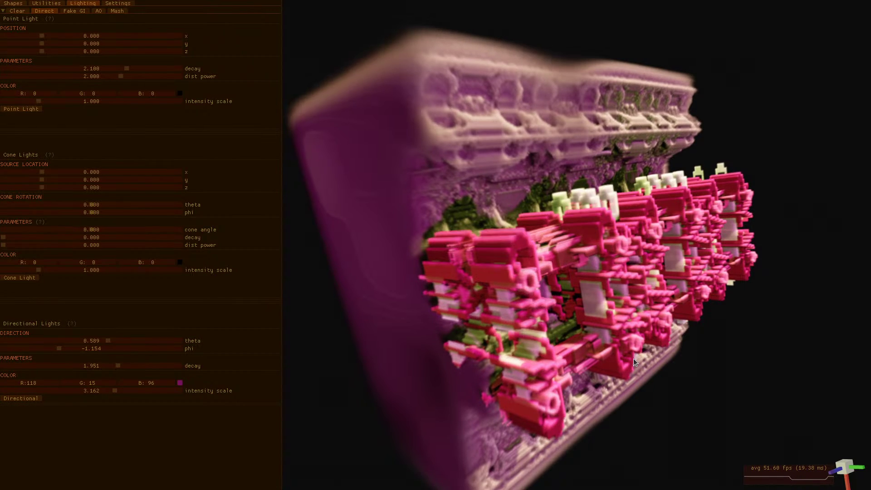
Apply a Gaussian blur of radius 1 to the block, touching alpha and respecting the mask
key(Up)
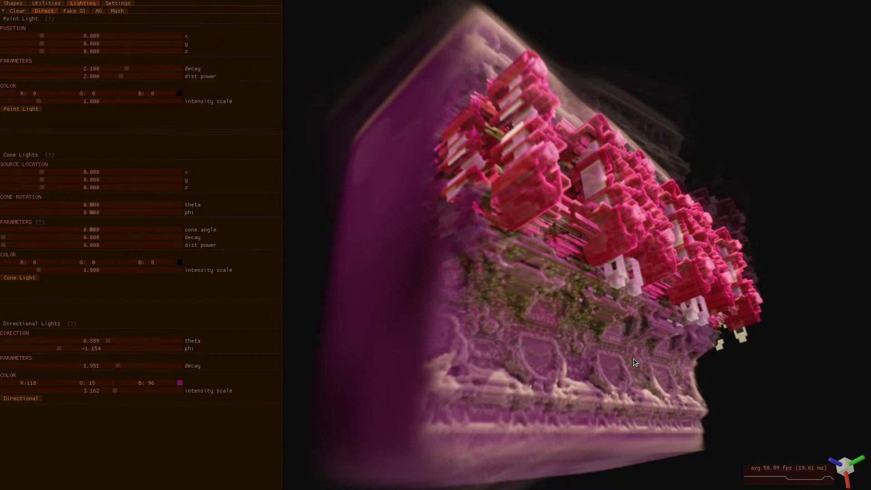
key(Page_Up)
key(Page_Up)
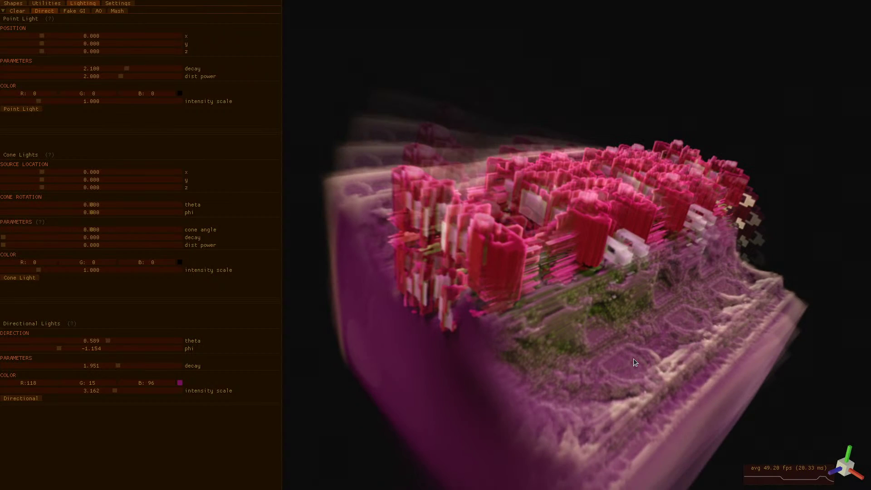
key(Page_Down)
key(Page_Down)
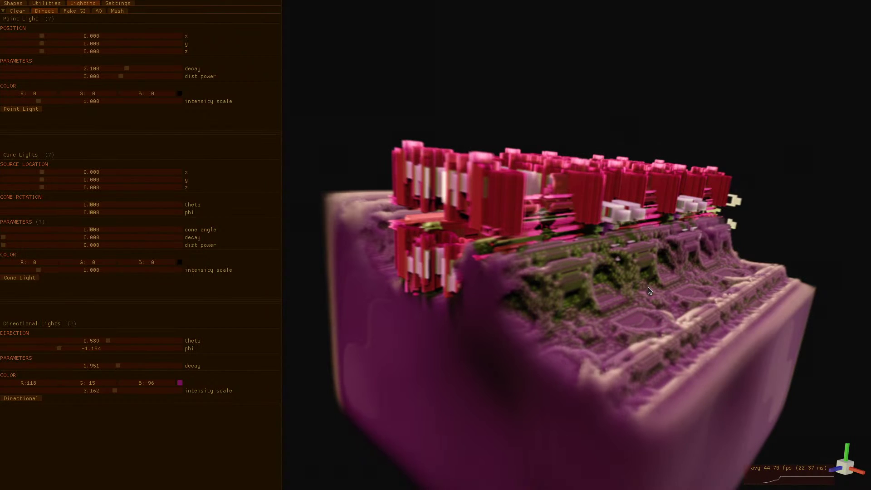
key(Left)
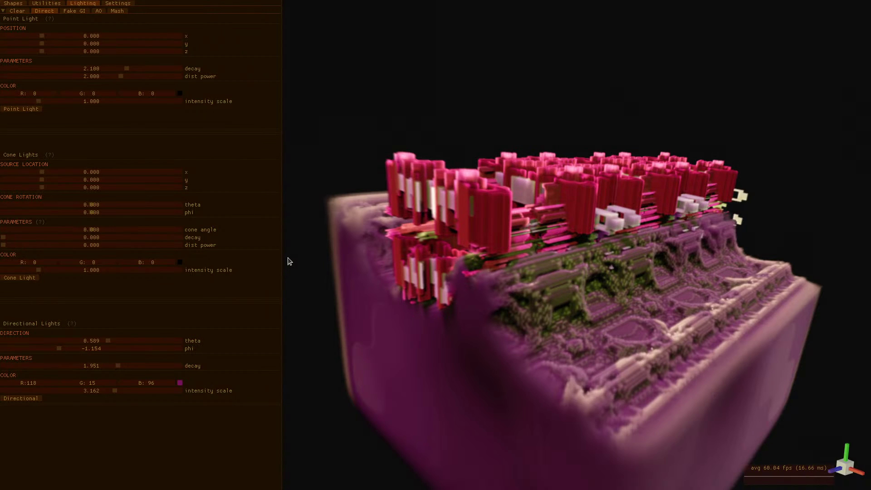
click(46, 4)
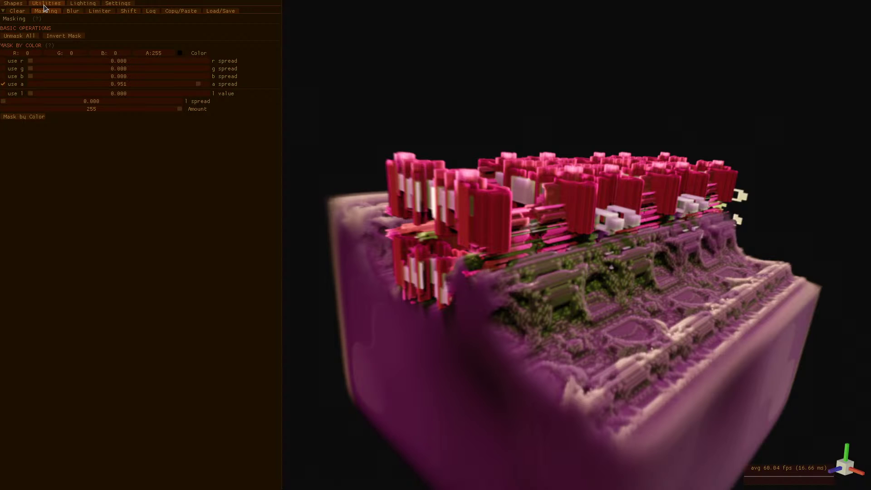
click(79, 13)
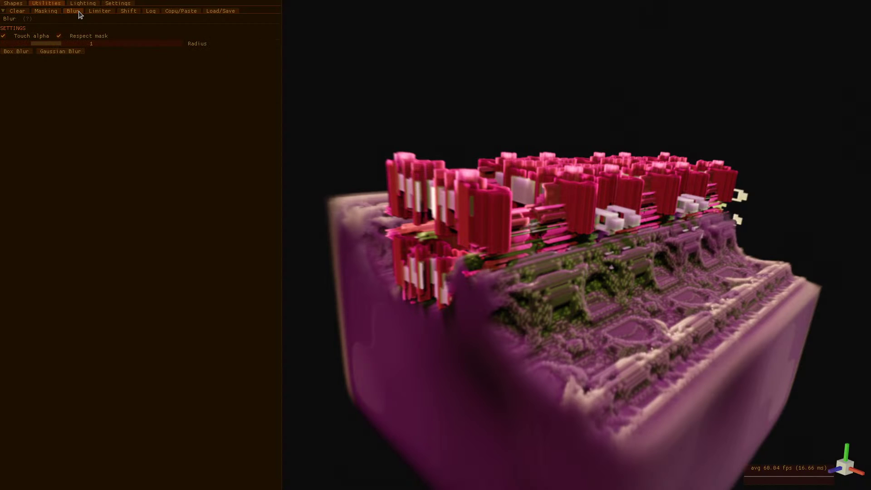
click(57, 52)
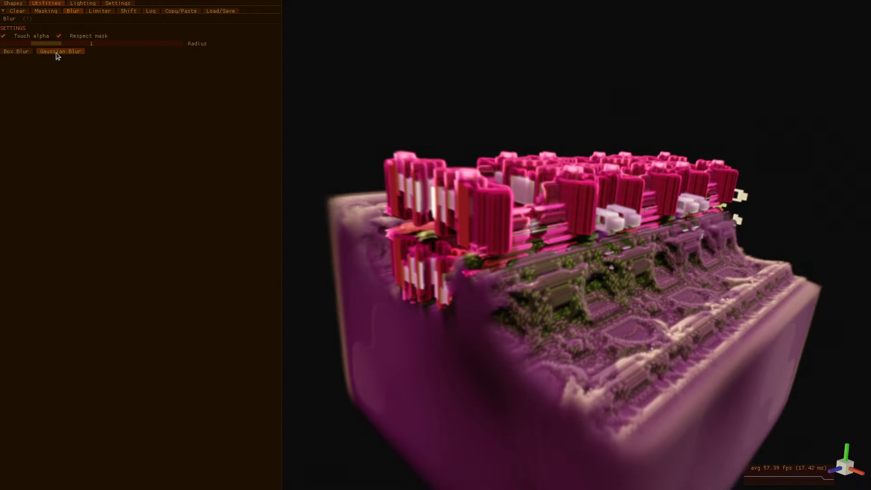